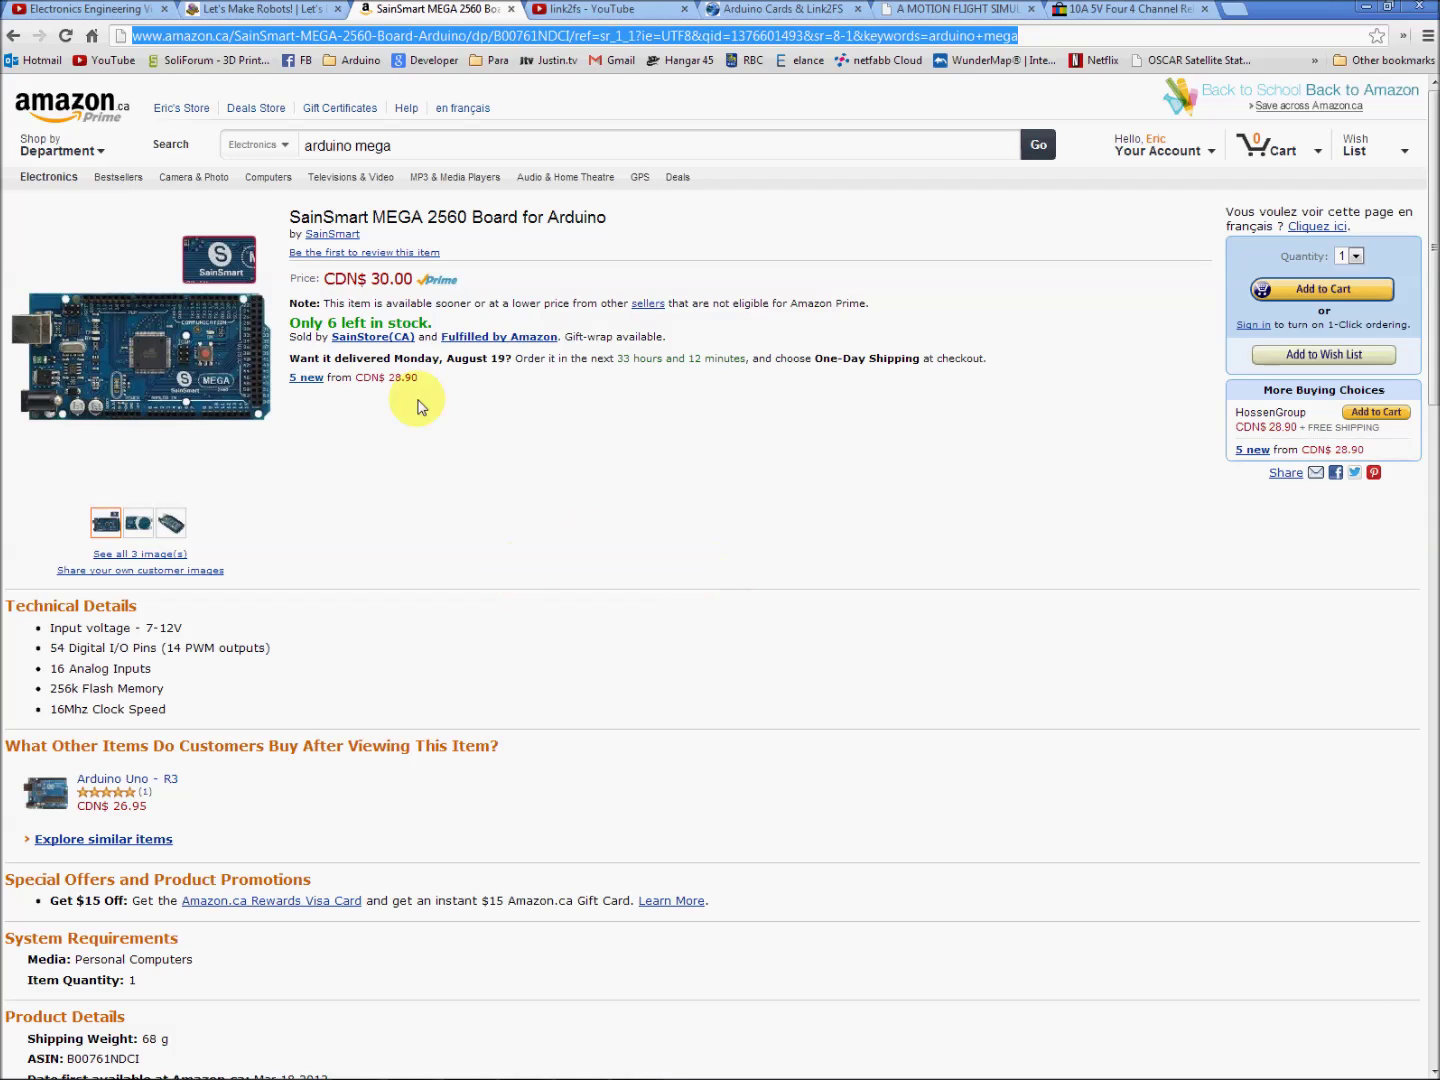
Step: Show the board's angled photo, highlight the 54 Digital I/O Pins spec, and switch to Jimspage
mouse_move(186, 533)
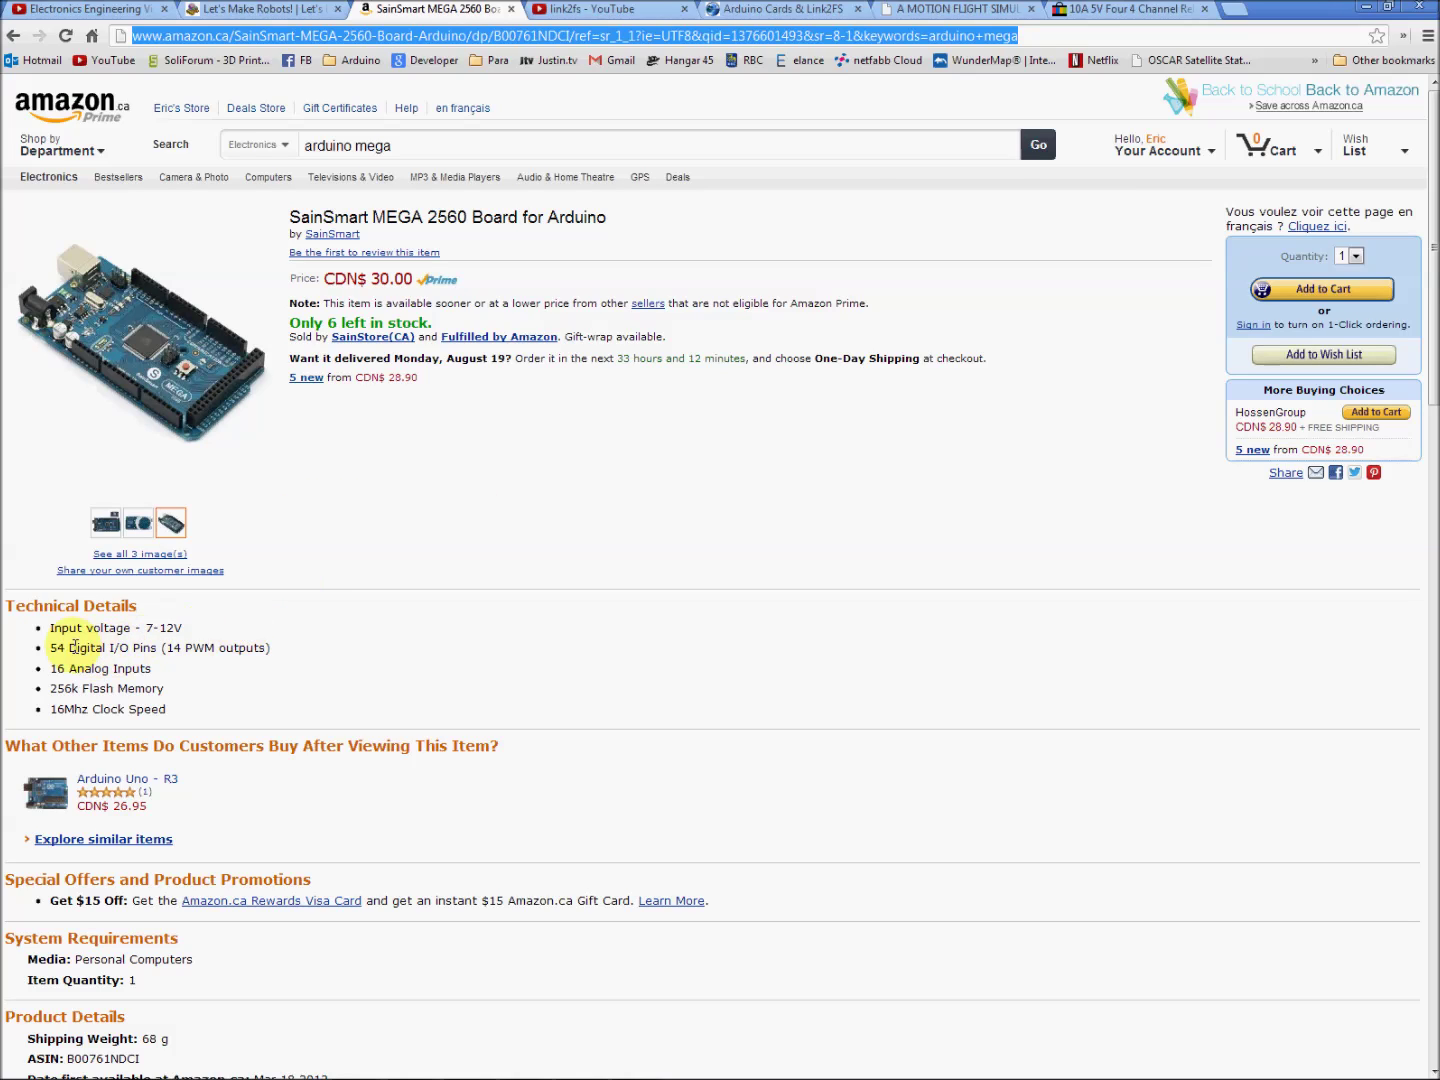
drag(50, 647, 156, 647)
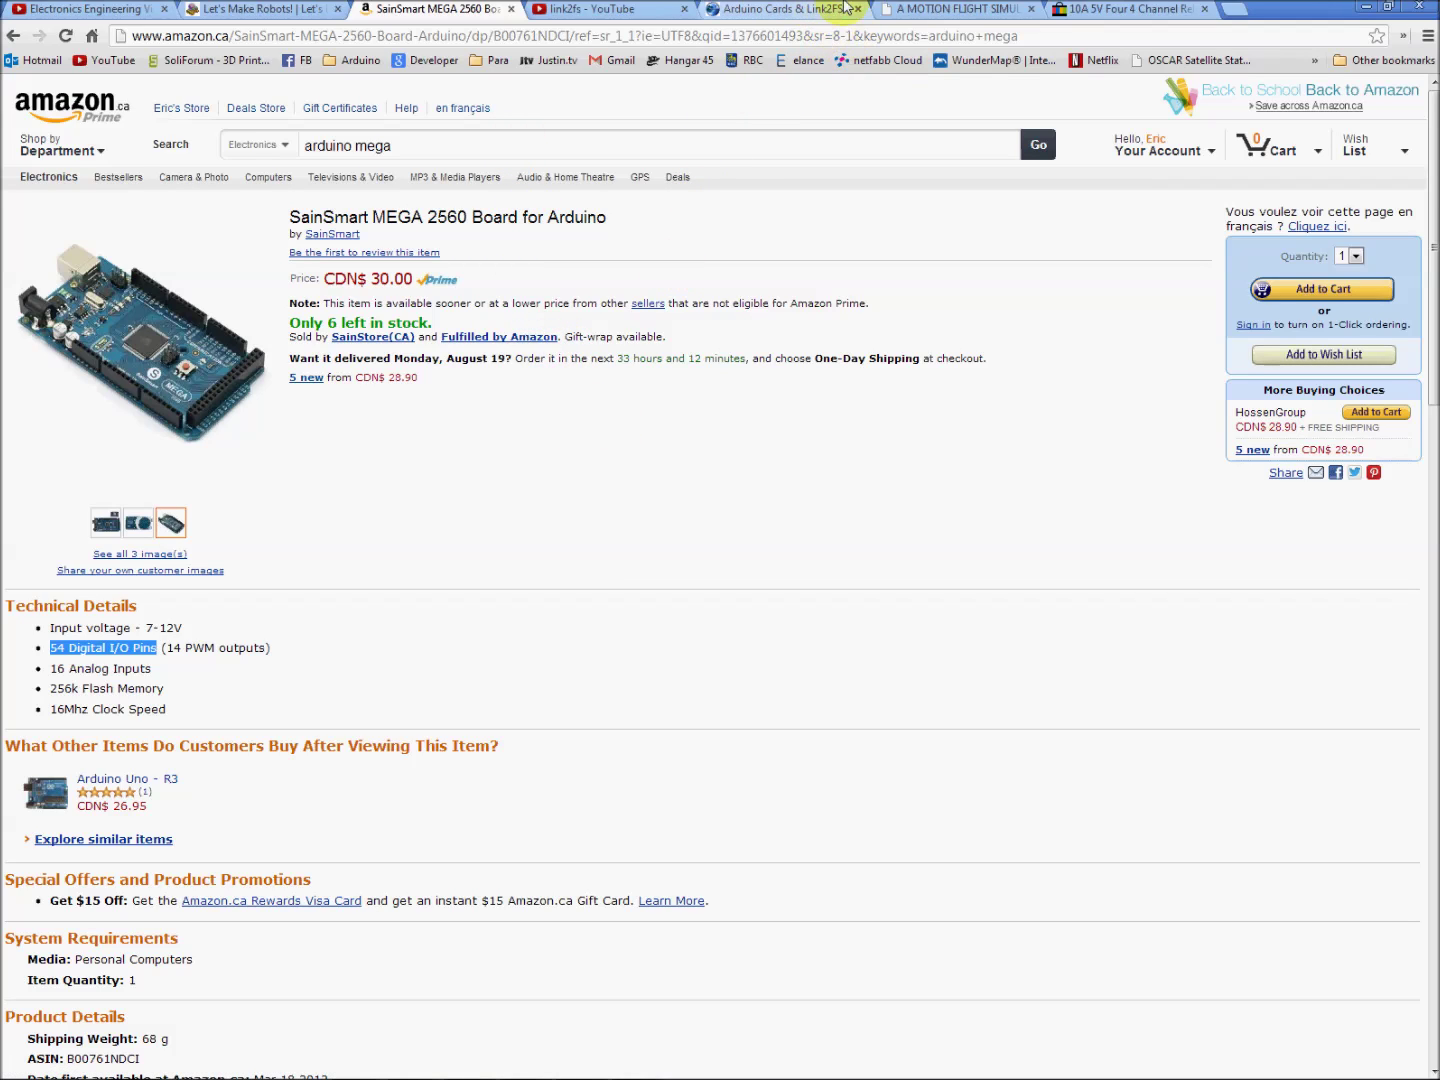
click(1008, 8)
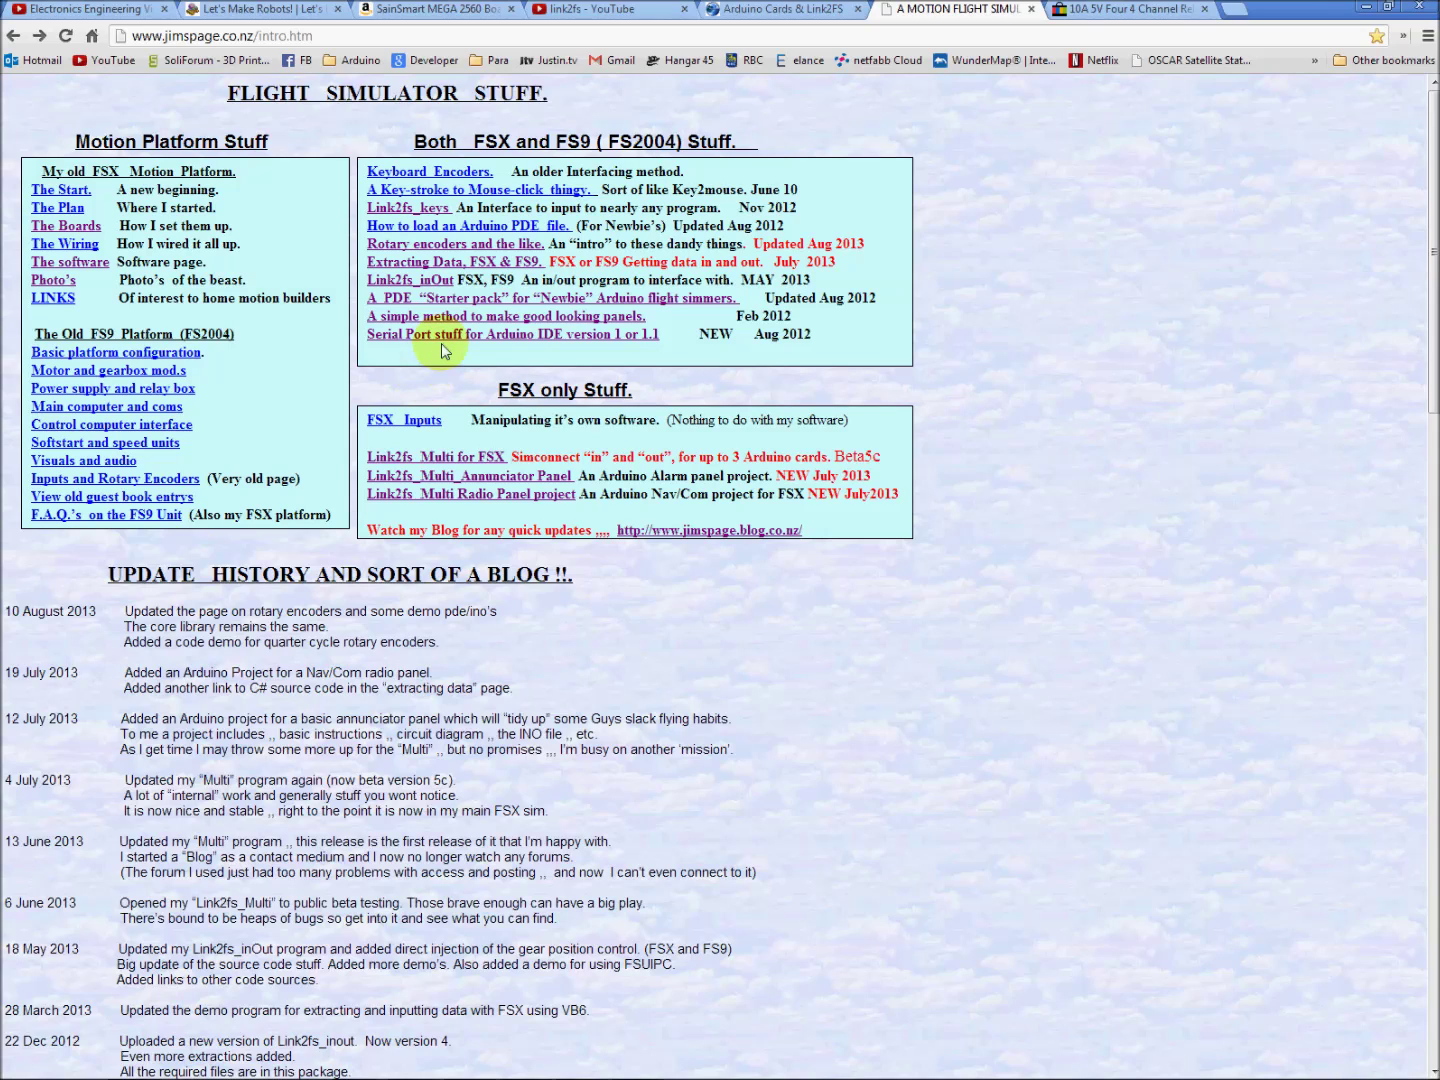
Step: Open the Link2fs_Multi for FSX page and read through its requirements and WAV files sections
click(470, 463)
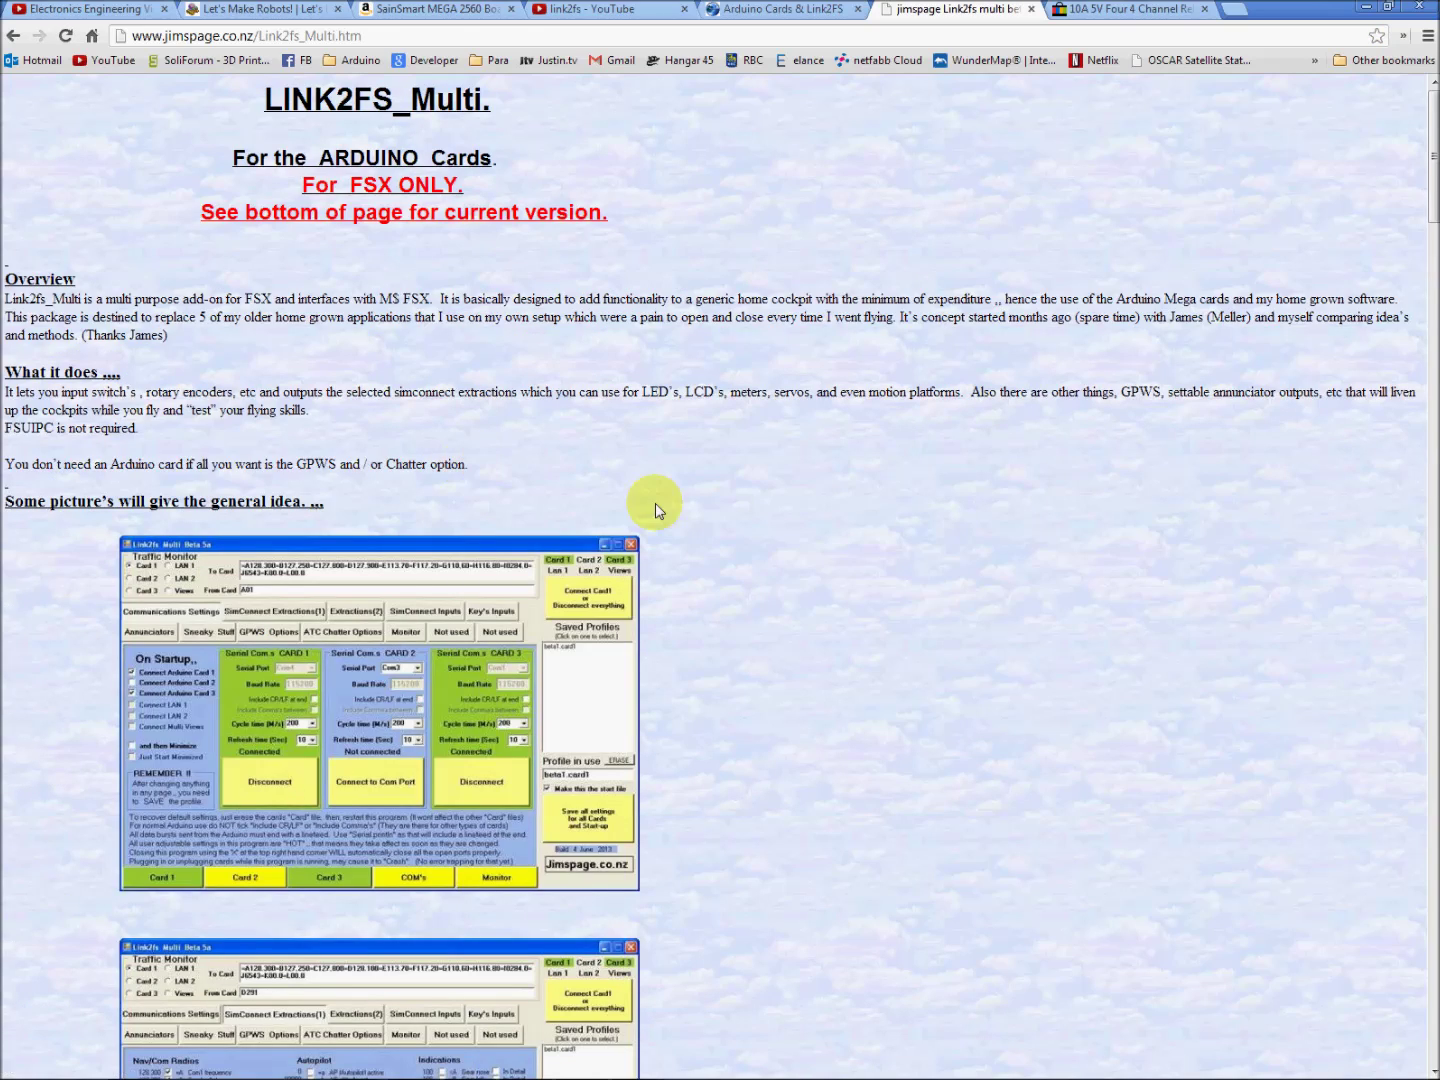
scroll(769, 525, down, 2)
scroll(769, 524, up, 2)
scroll(691, 505, down, 5)
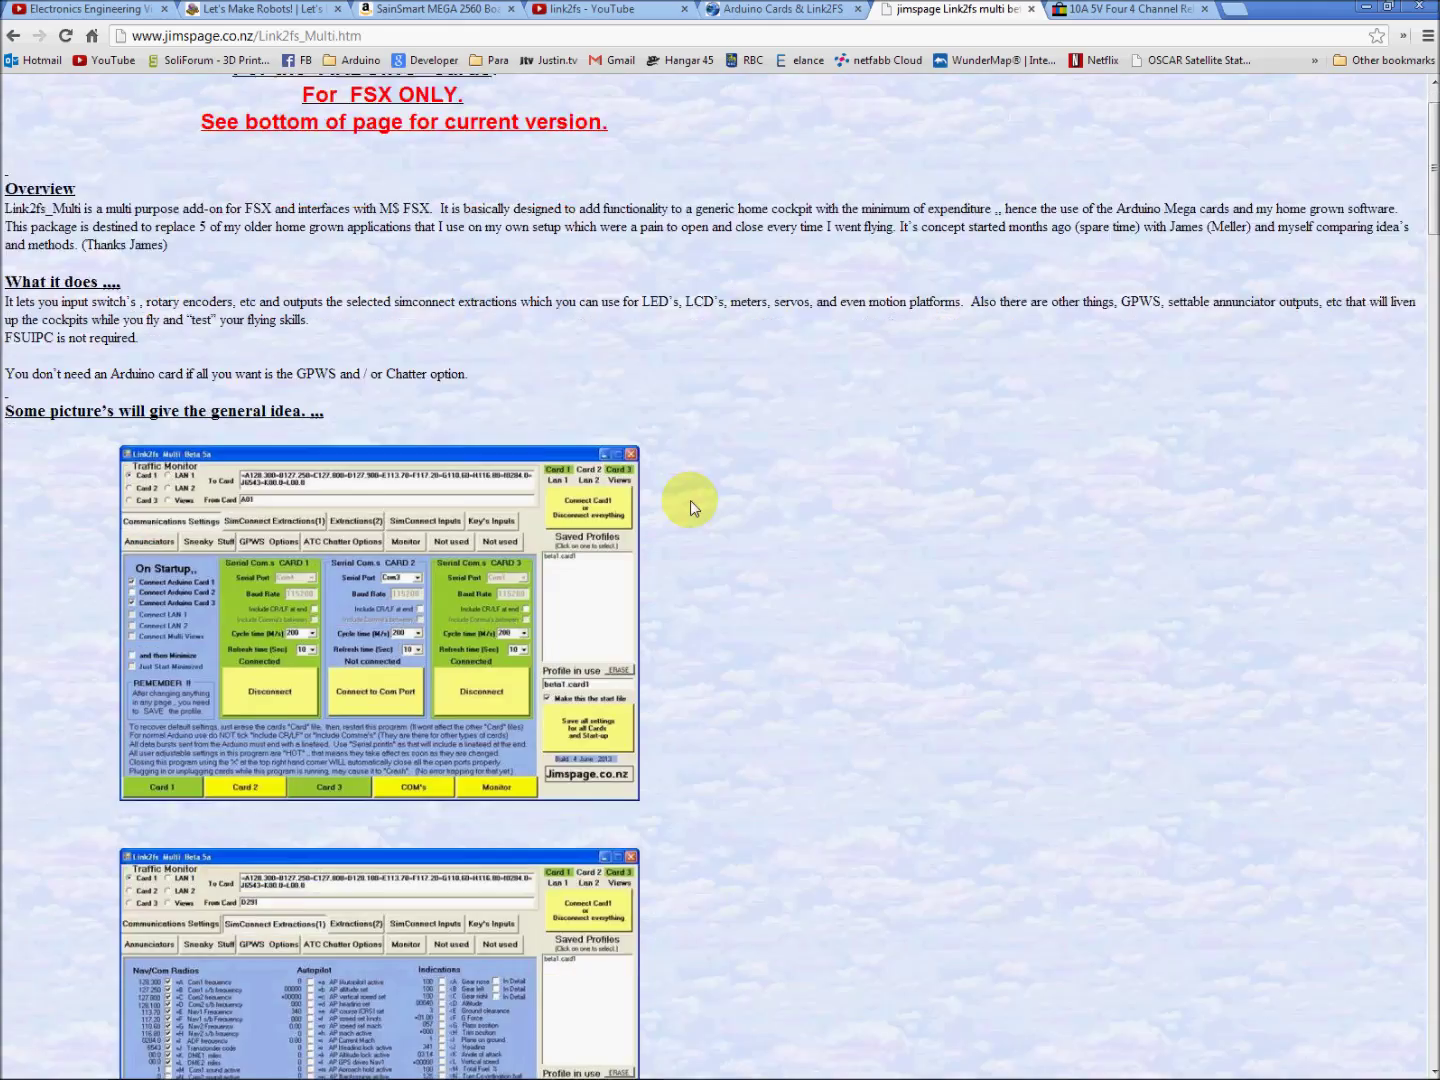
scroll(691, 503, down, 15)
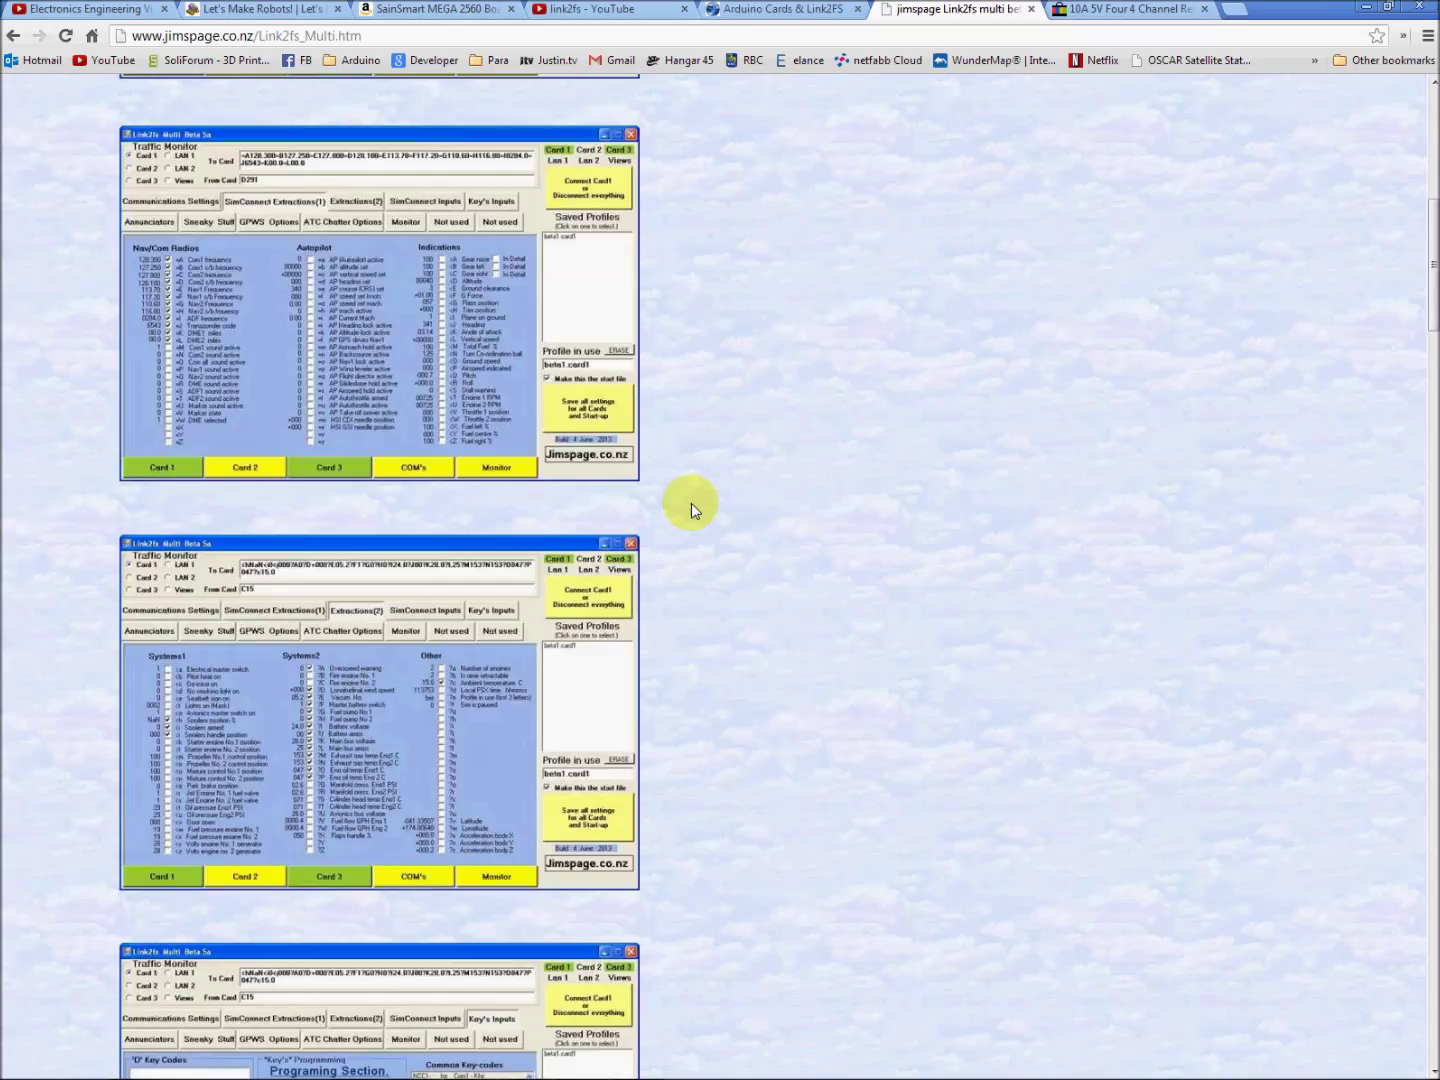
scroll(677, 540, down, 7)
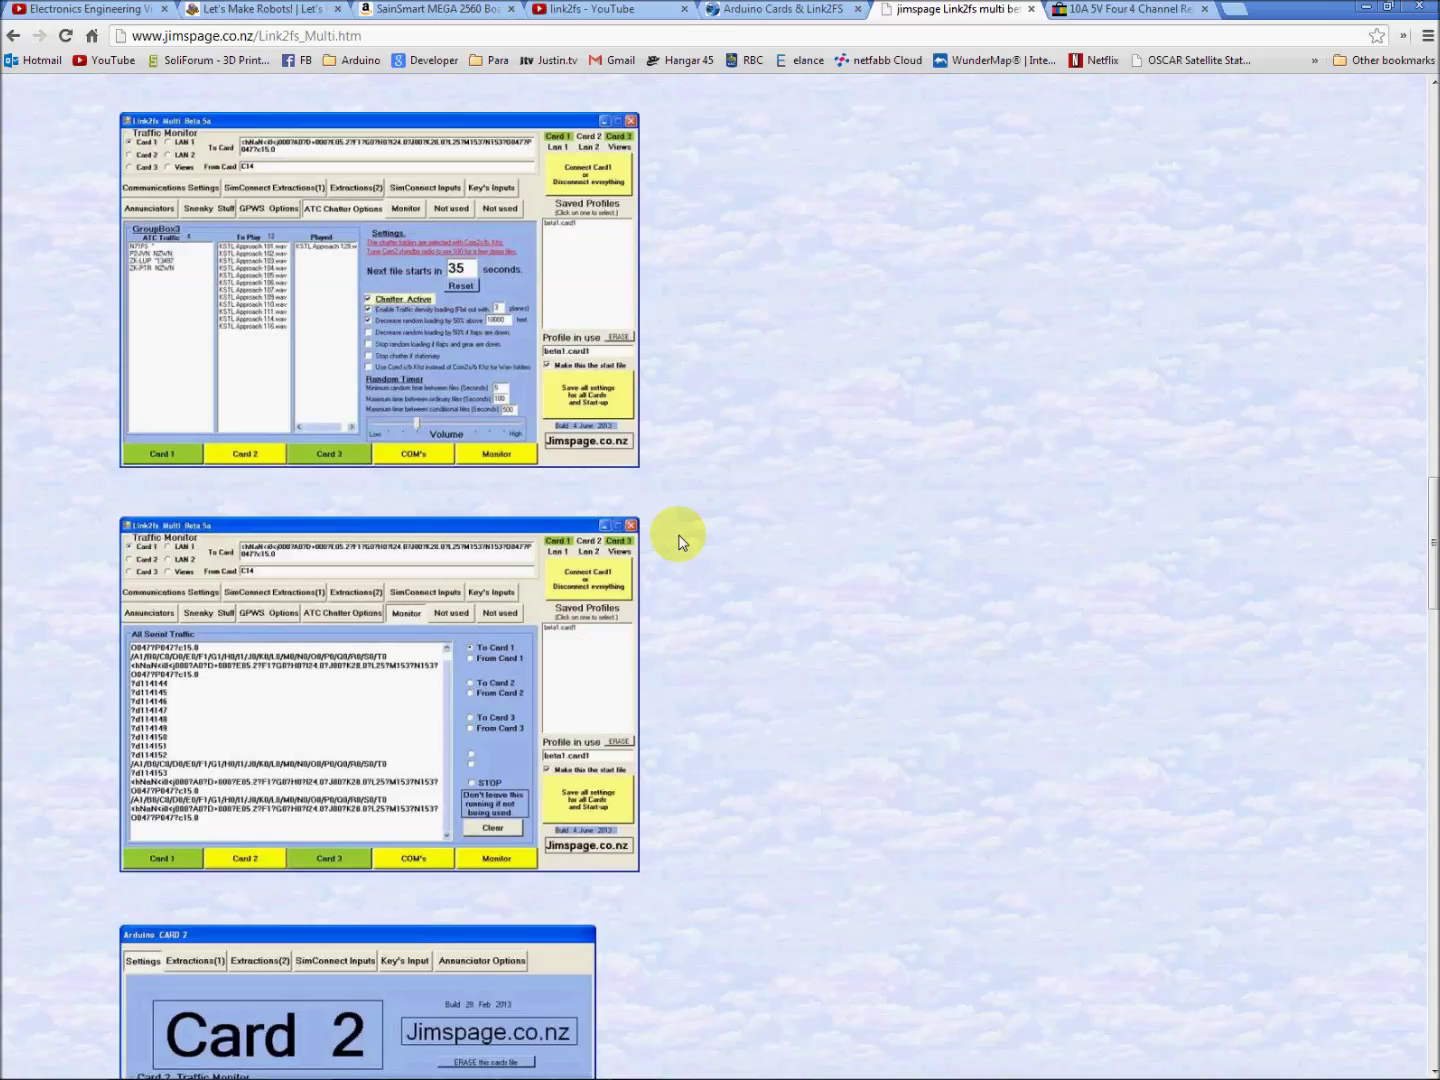
scroll(679, 560, down, 12)
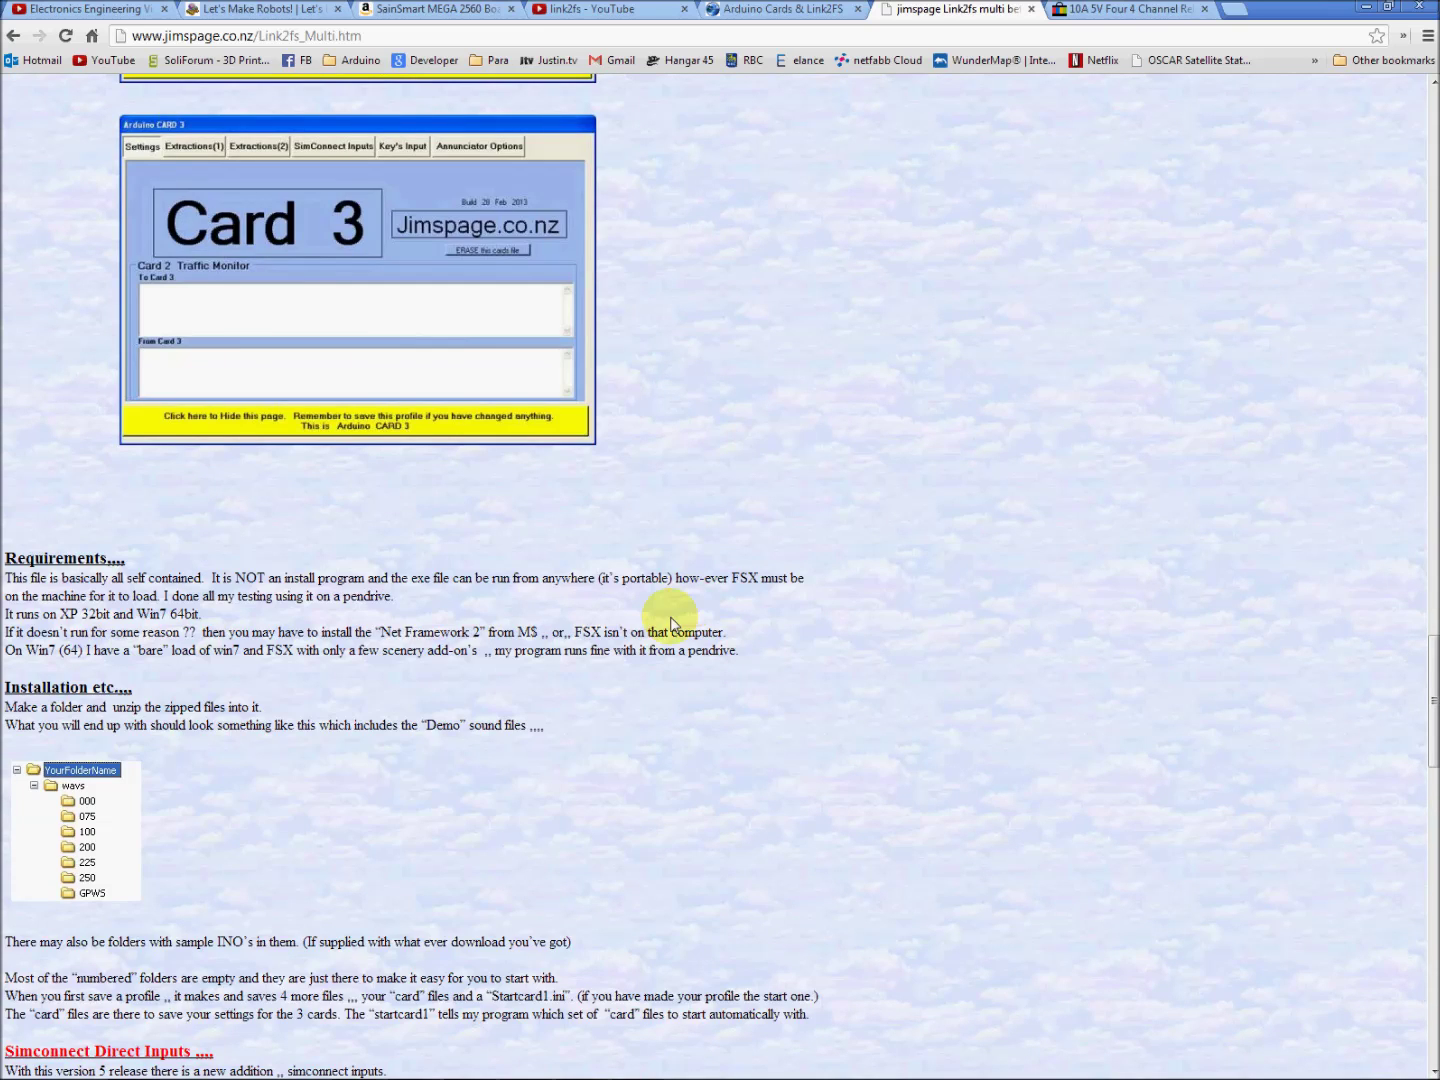
scroll(665, 616, down, 3)
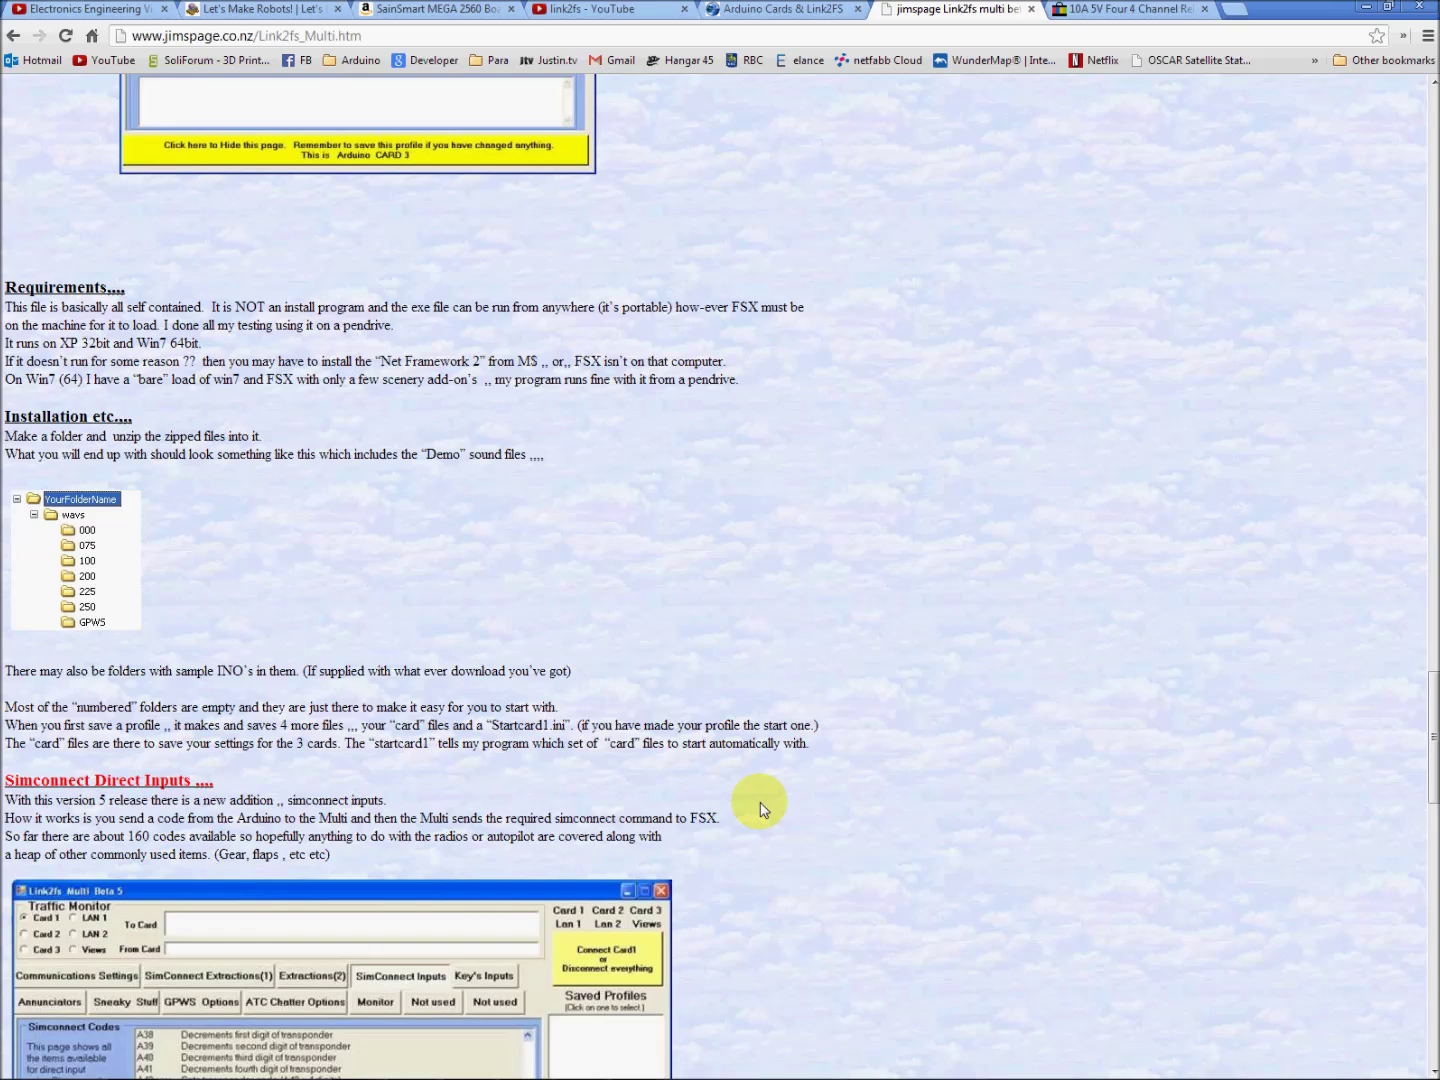
Step: Reach the HELP FILES section, then bring the running Link2fs_Multi program to the front
scroll(761, 808, down, 8)
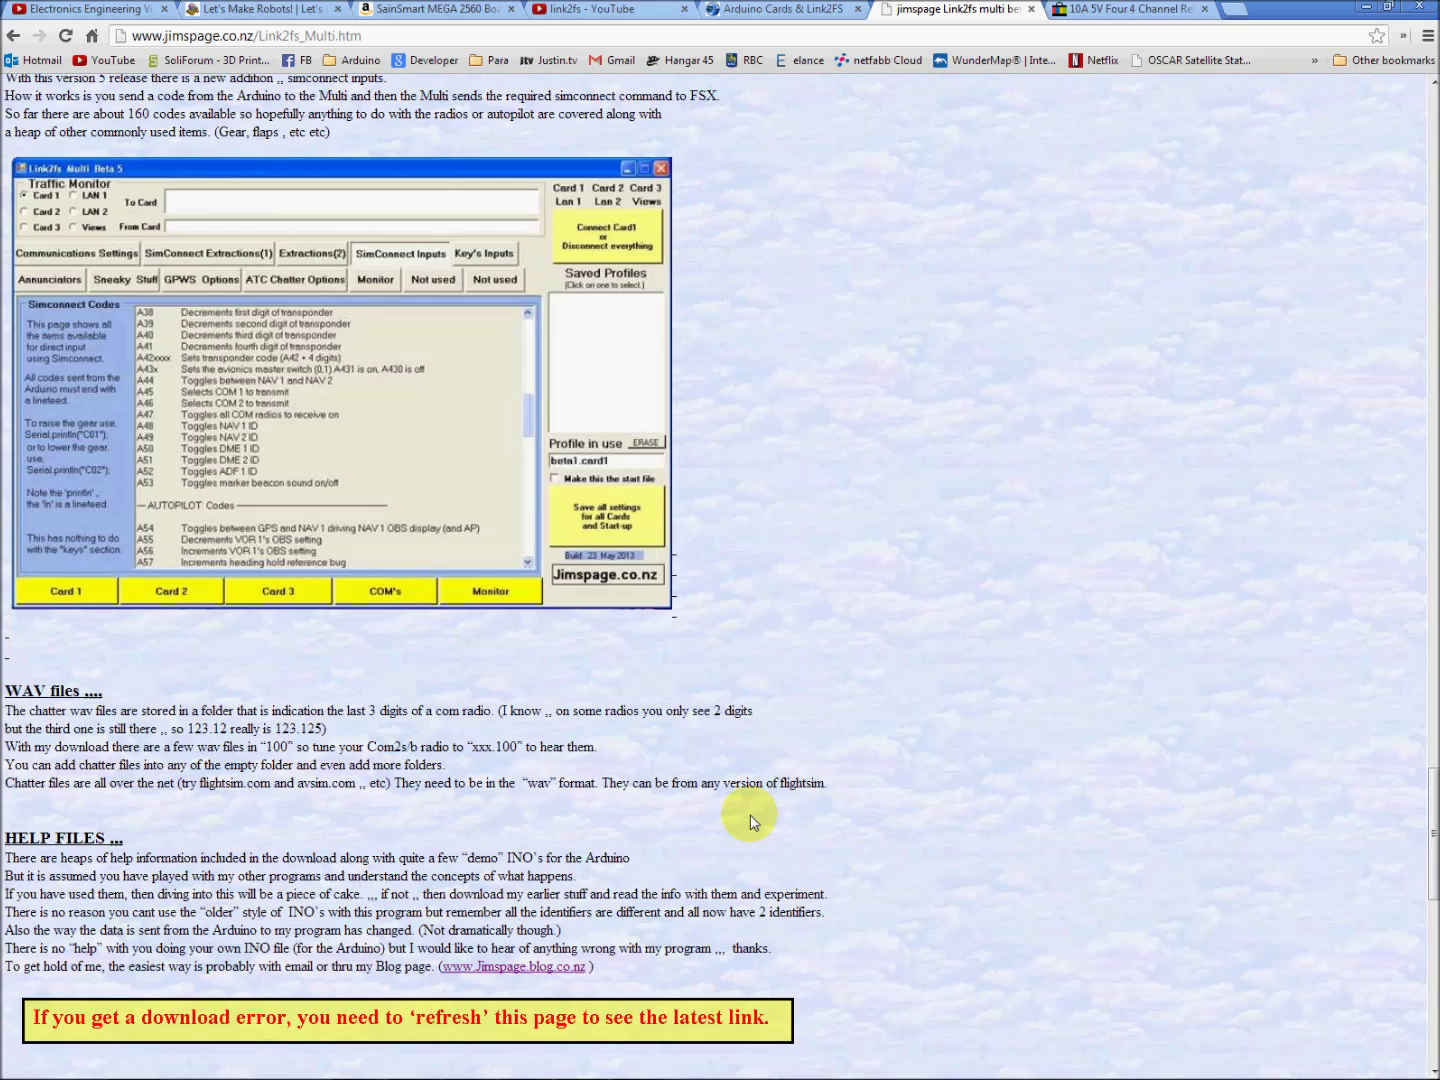
mouse_move(583, 1066)
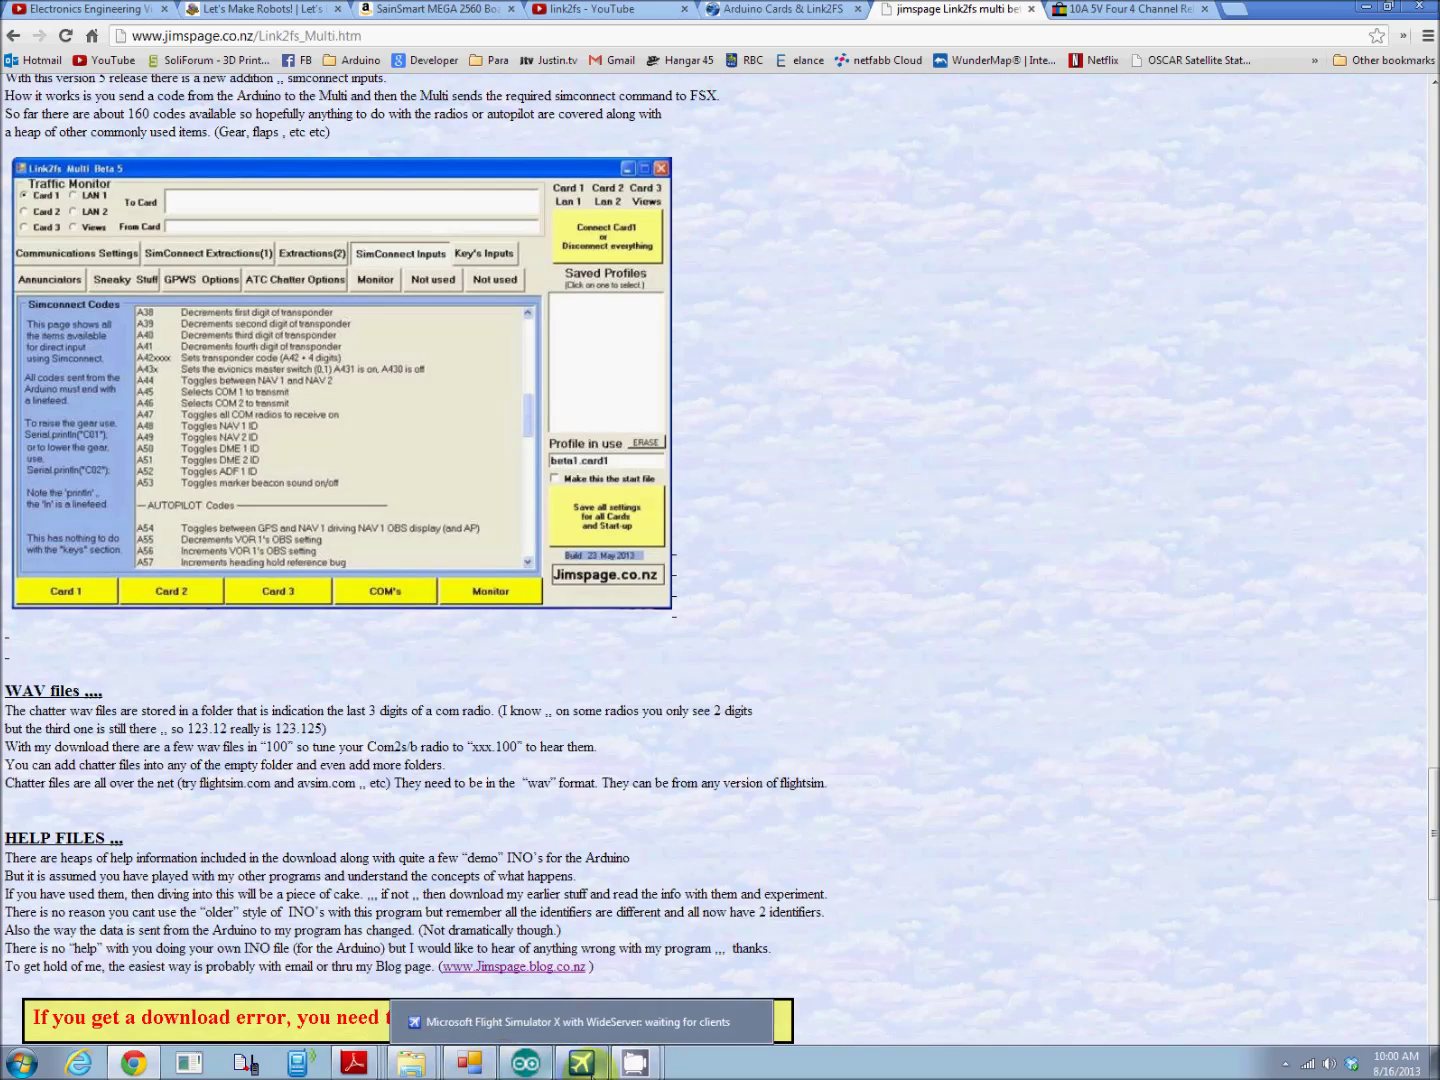
click(476, 1066)
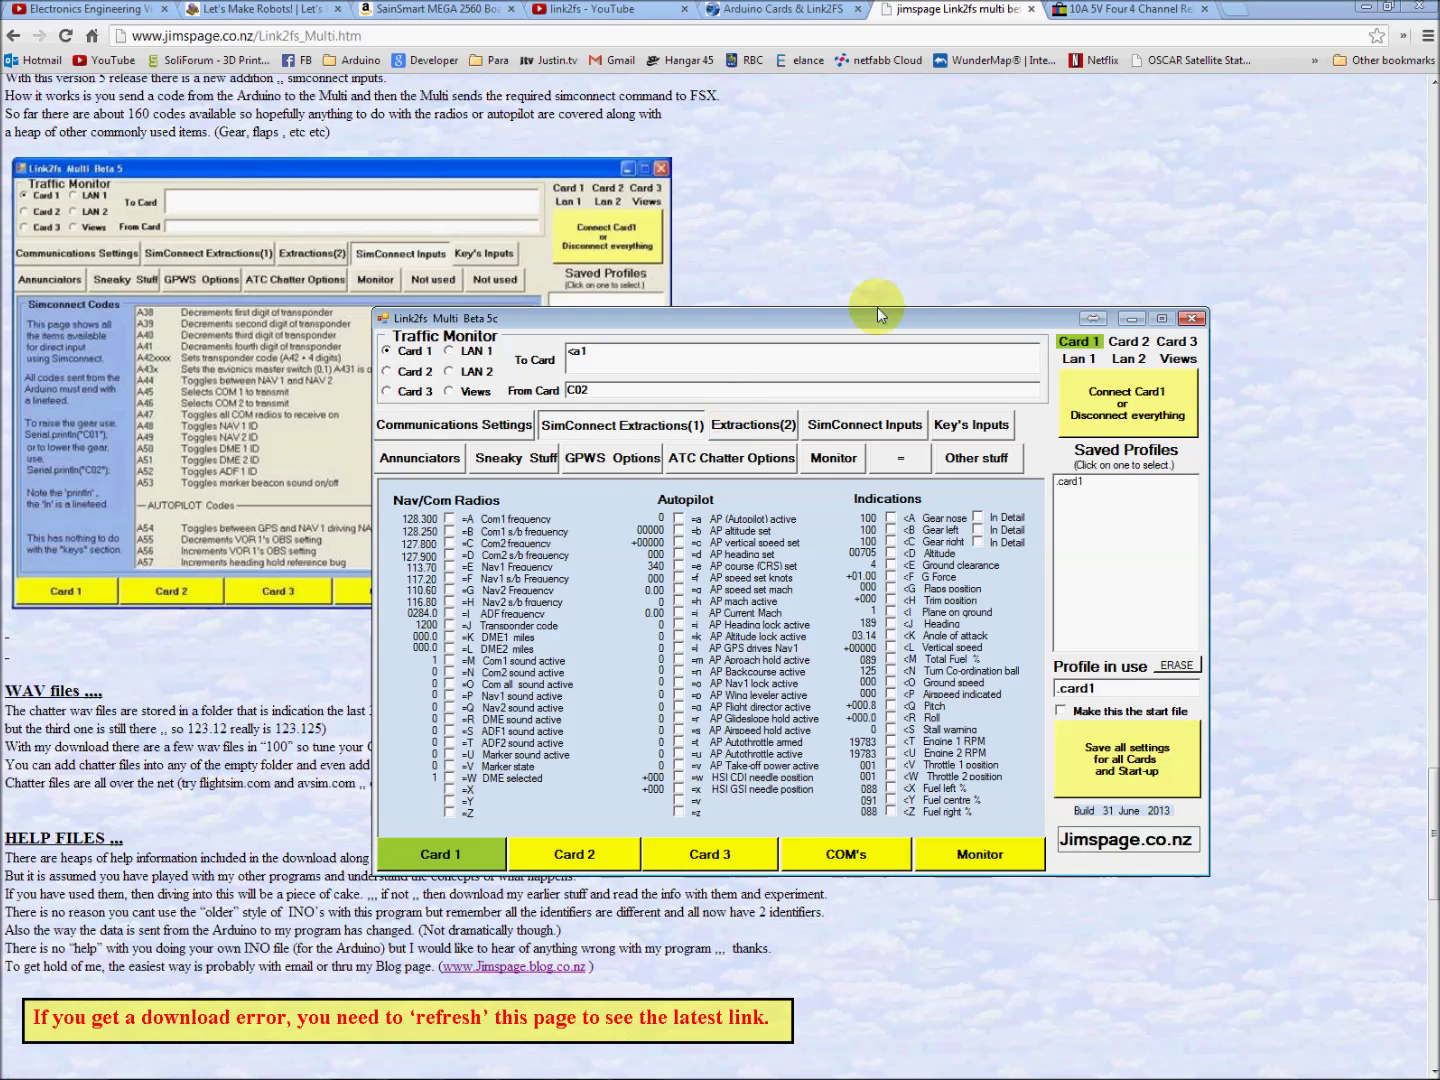
Step: Move the Link2fs_Multi window and disconnect Card 1 from Com5 in Communications Settings
drag(870, 315, 790, 238)
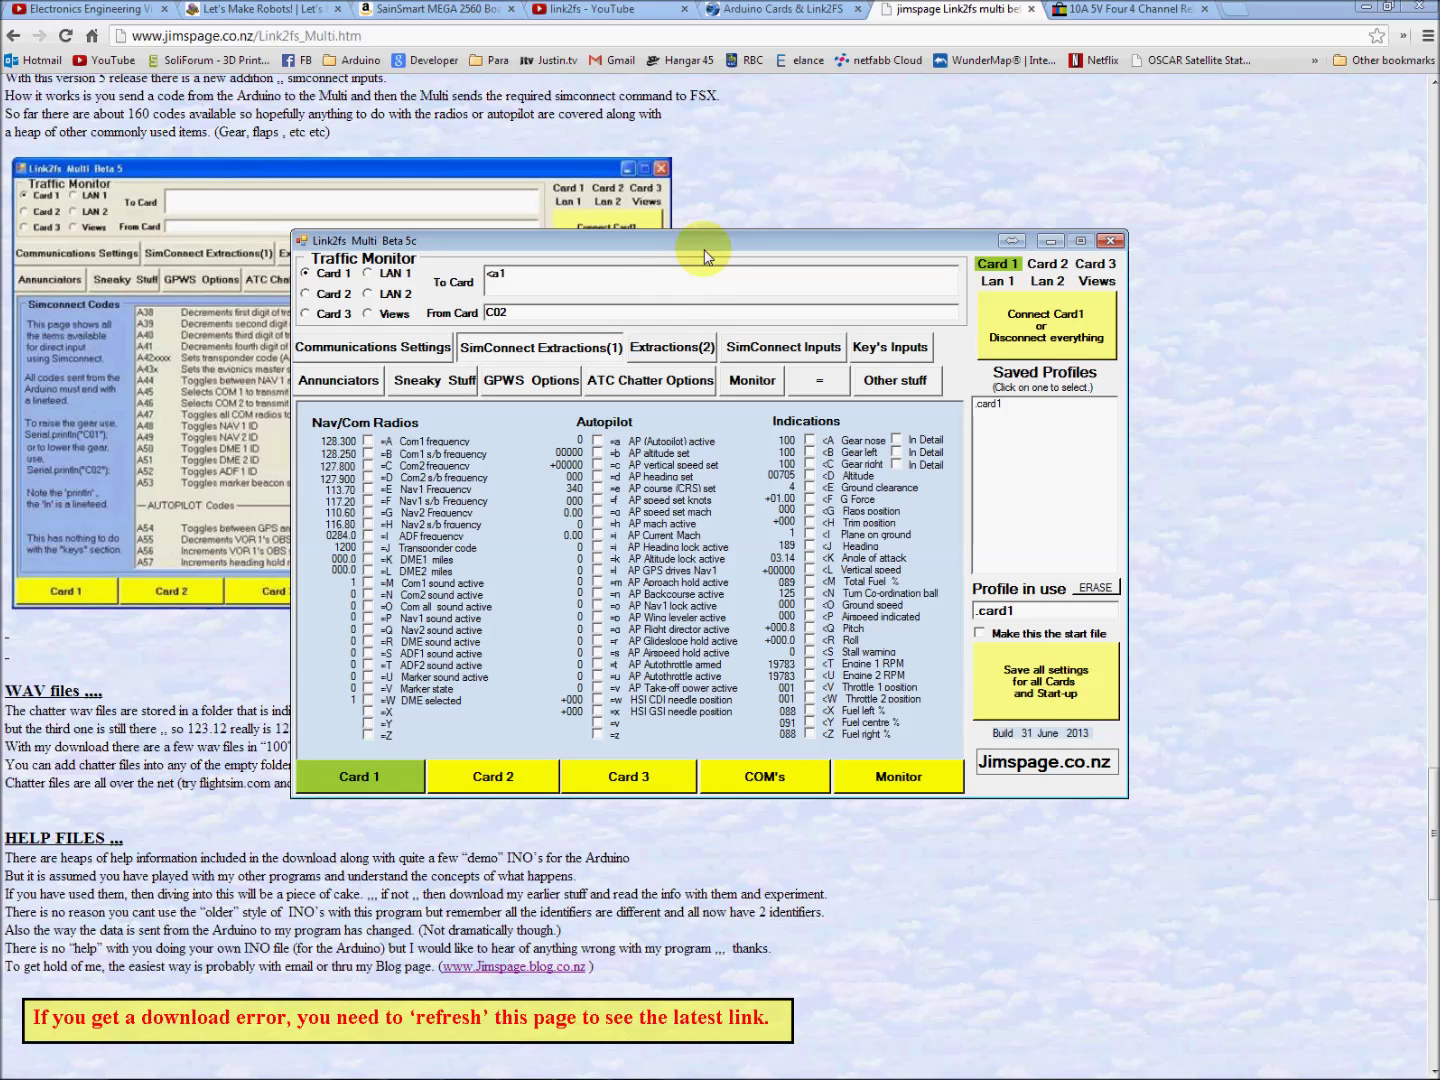
click(347, 350)
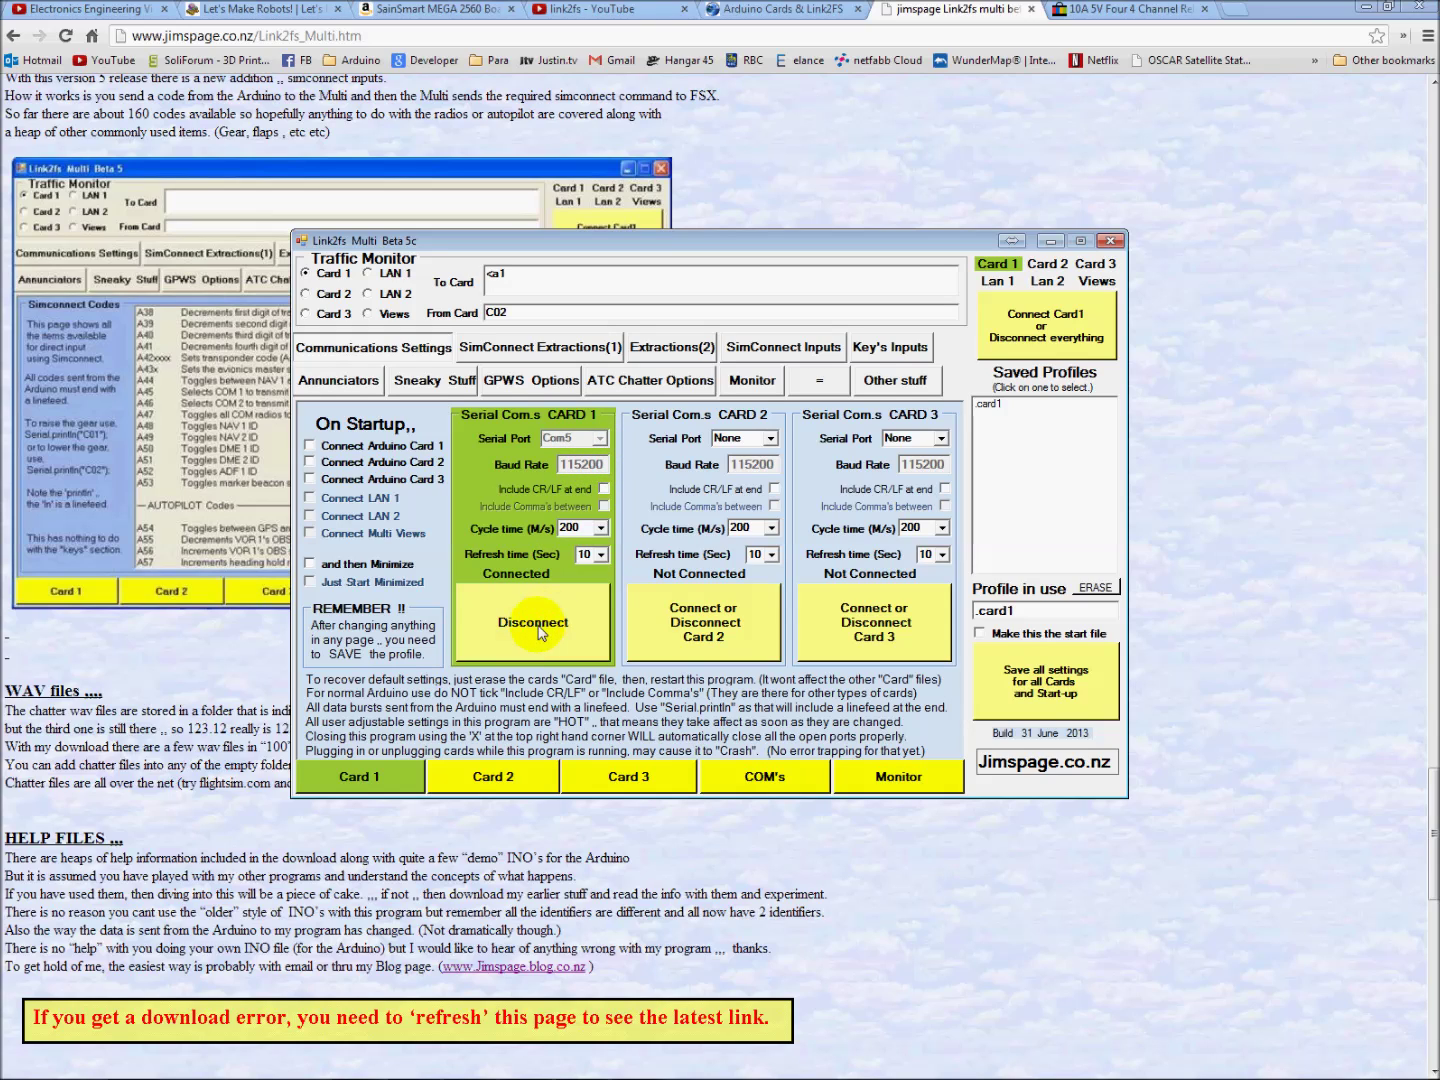
click(571, 640)
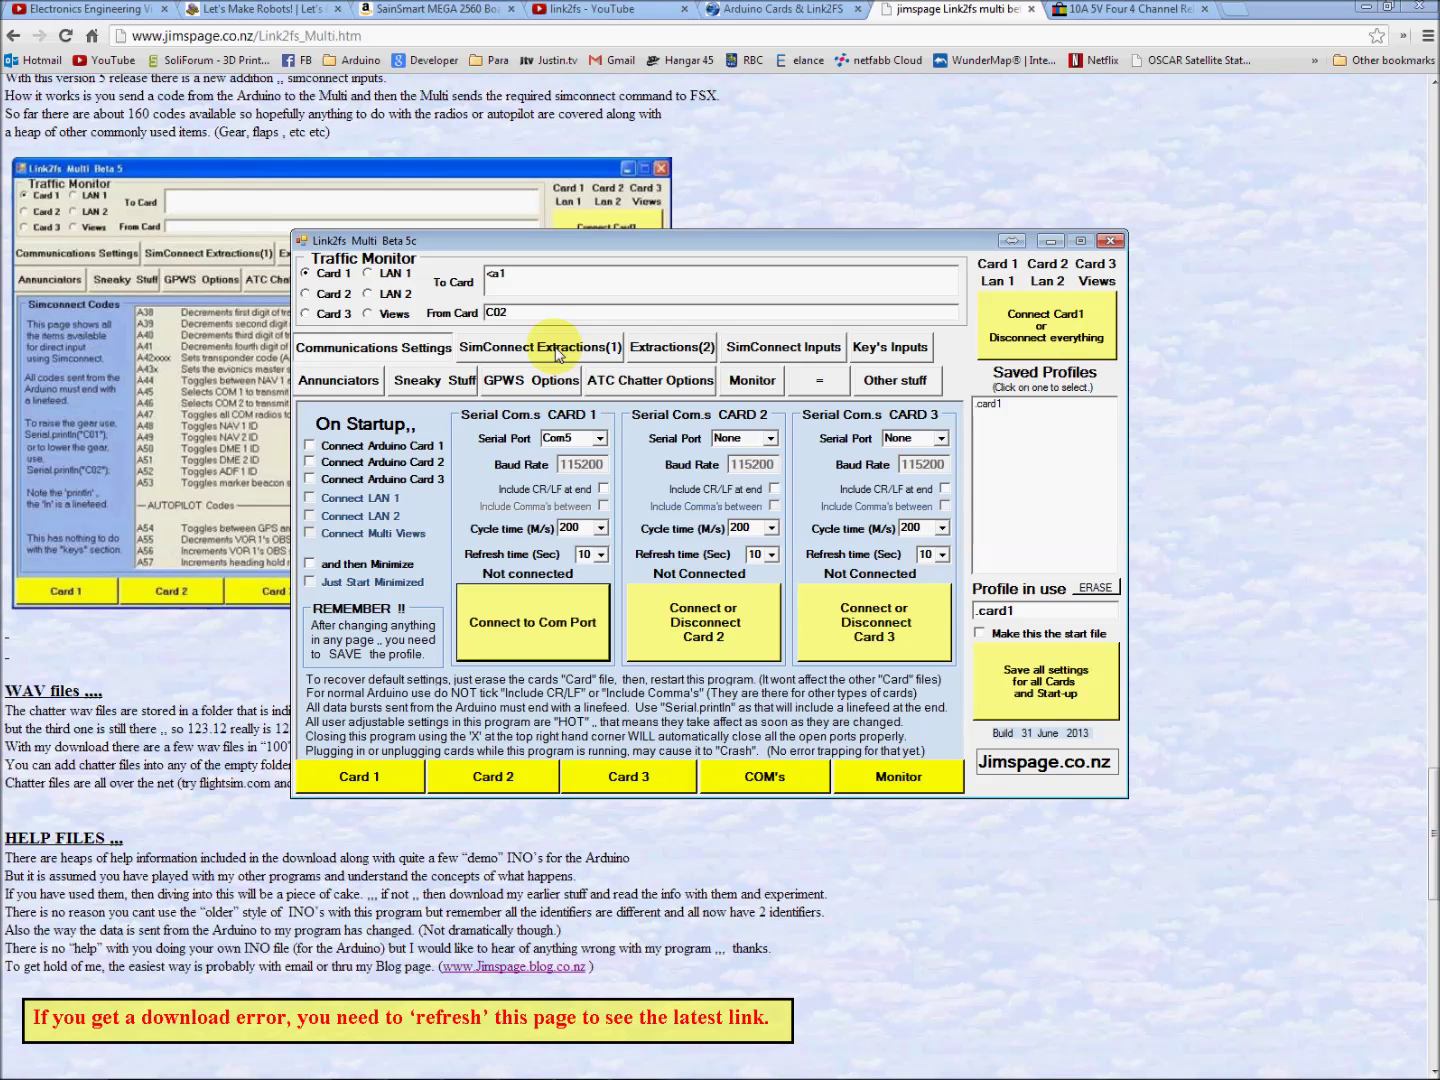
click(556, 353)
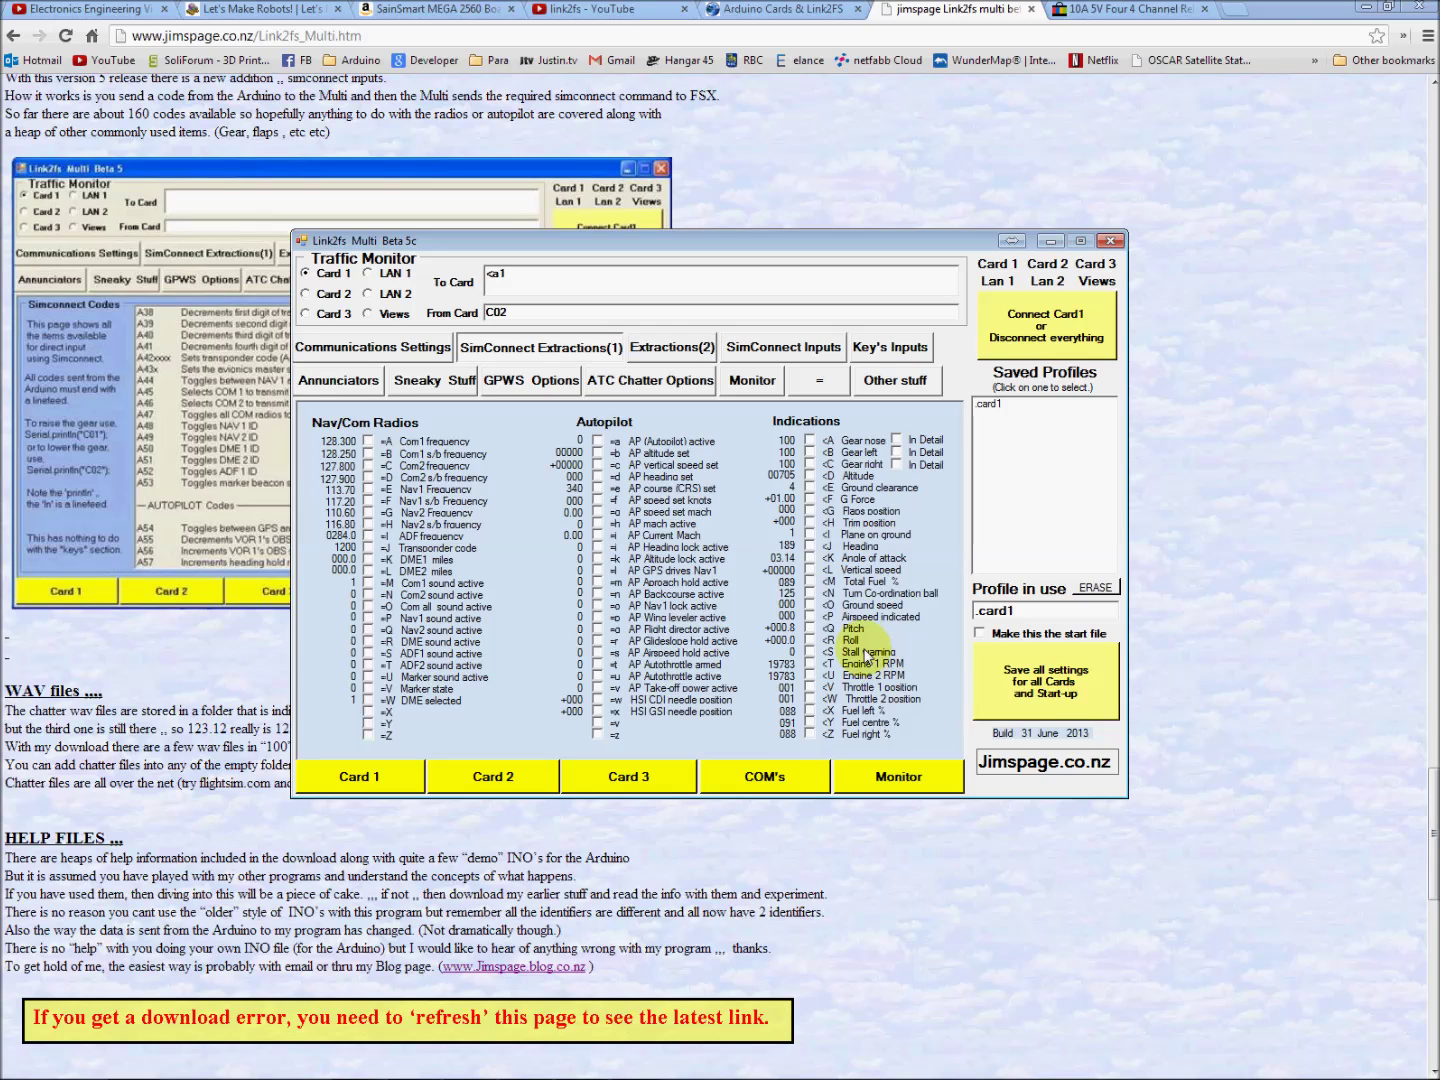
Step: Review the Systems1, Systems2 and Other extraction codes, including the electrical master switch, then SimConnect Inputs
click(673, 346)
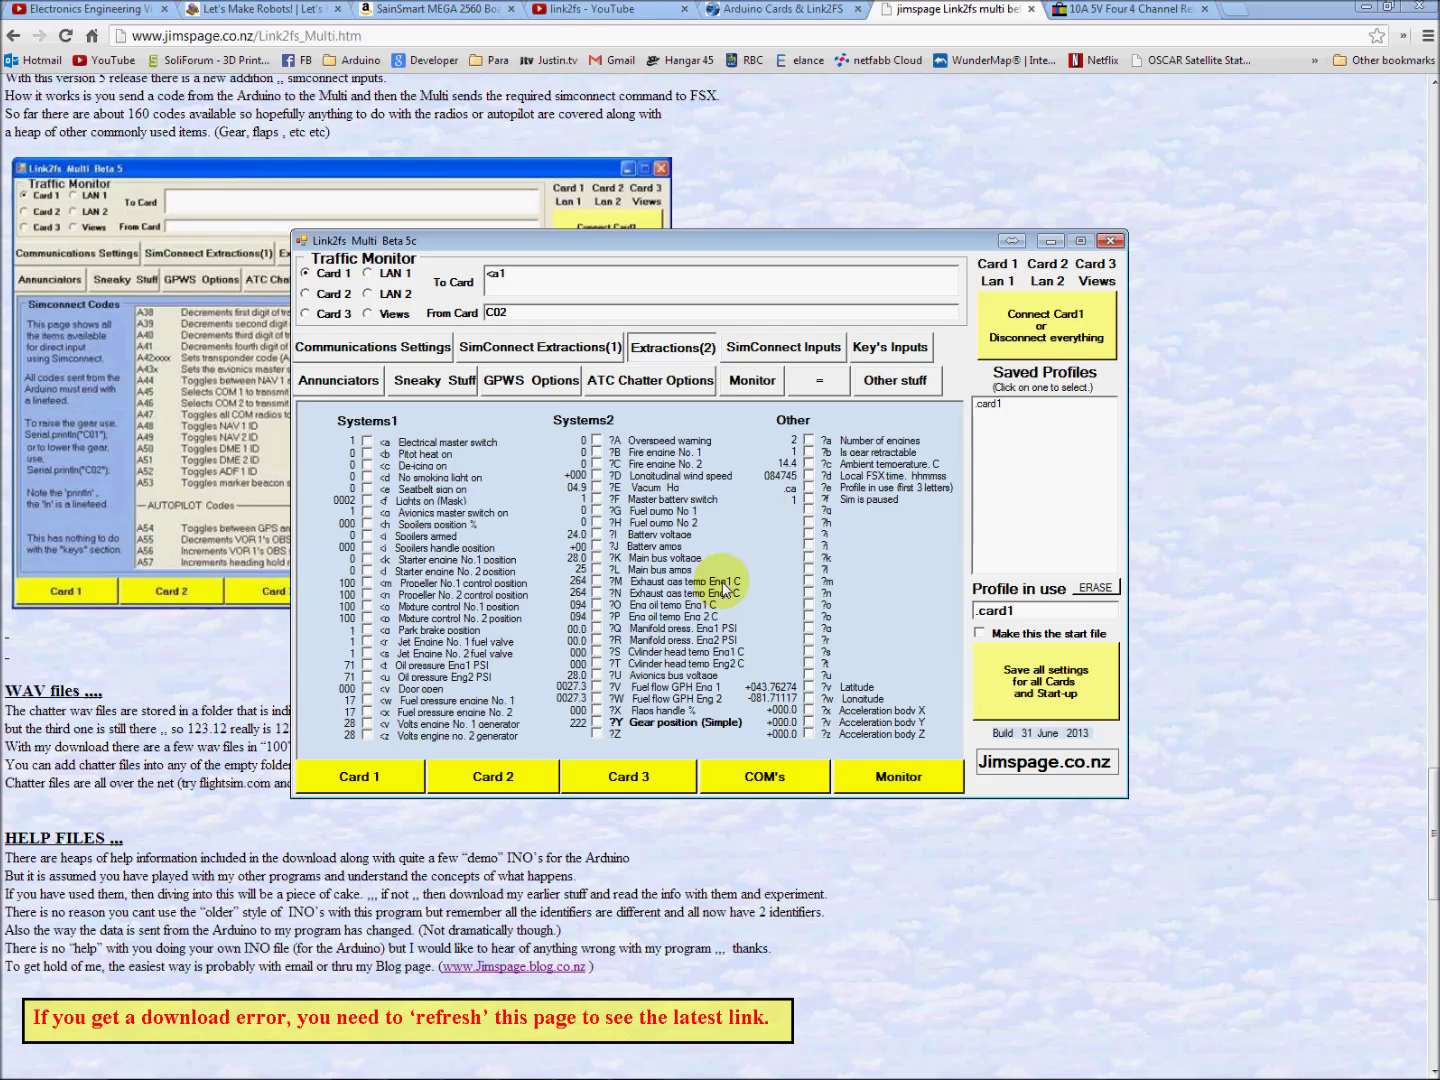
click(797, 344)
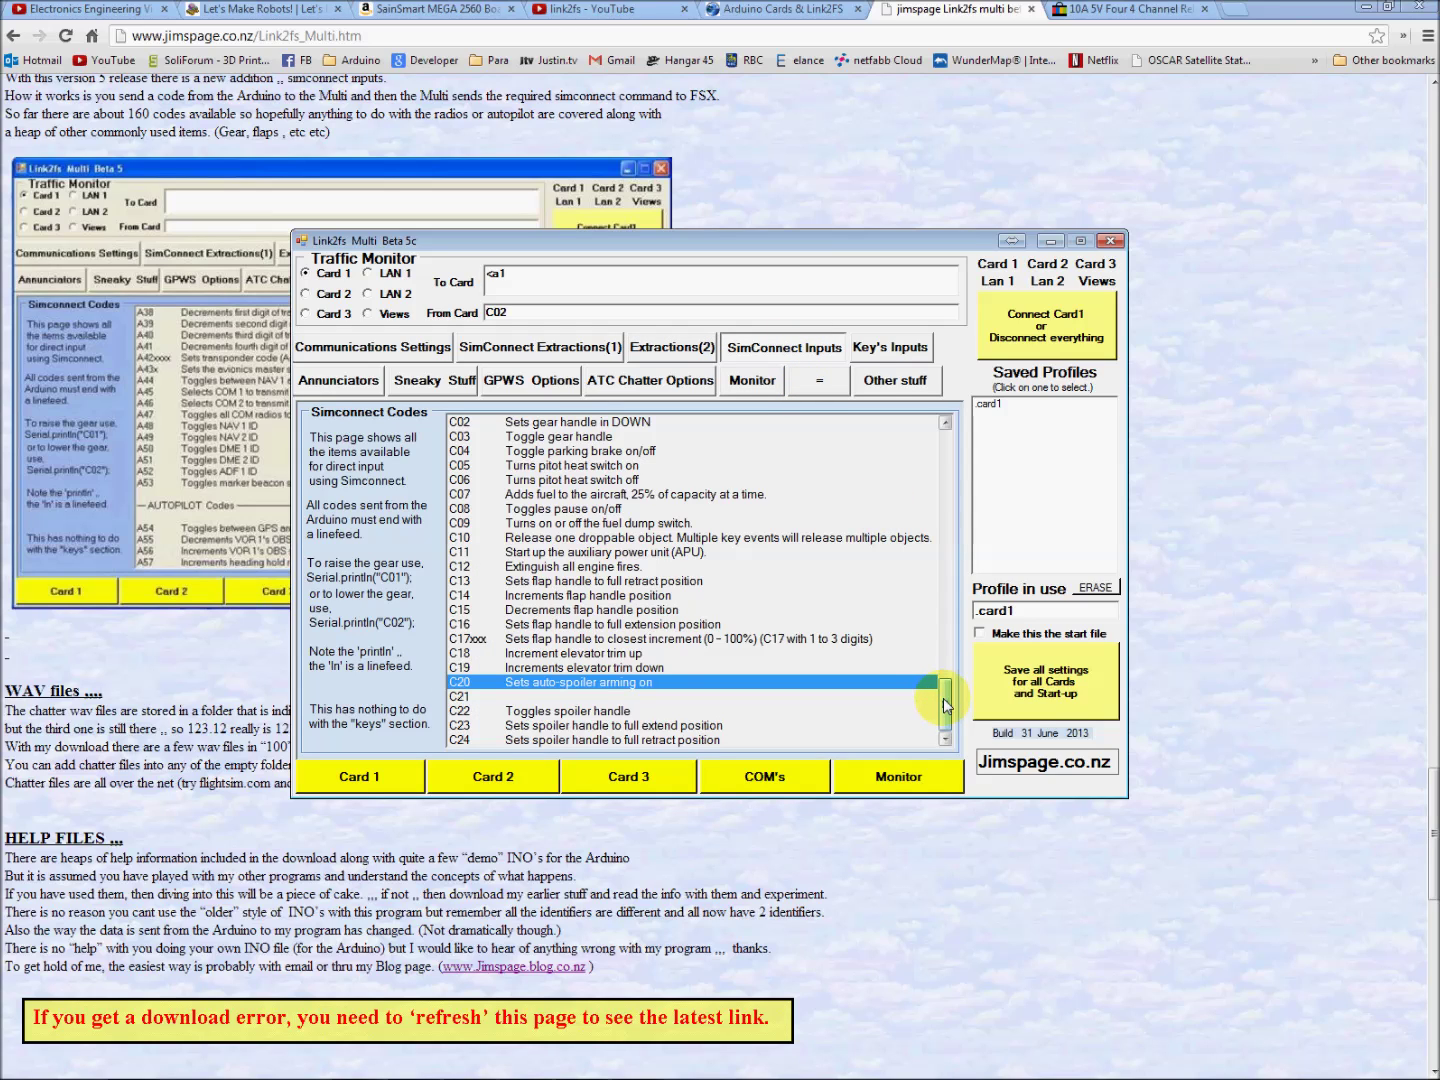
Step: Scroll through the SimConnect input codes like C01 gear up and C02 gear down, then view Key's Inputs
drag(945, 707, 945, 440)
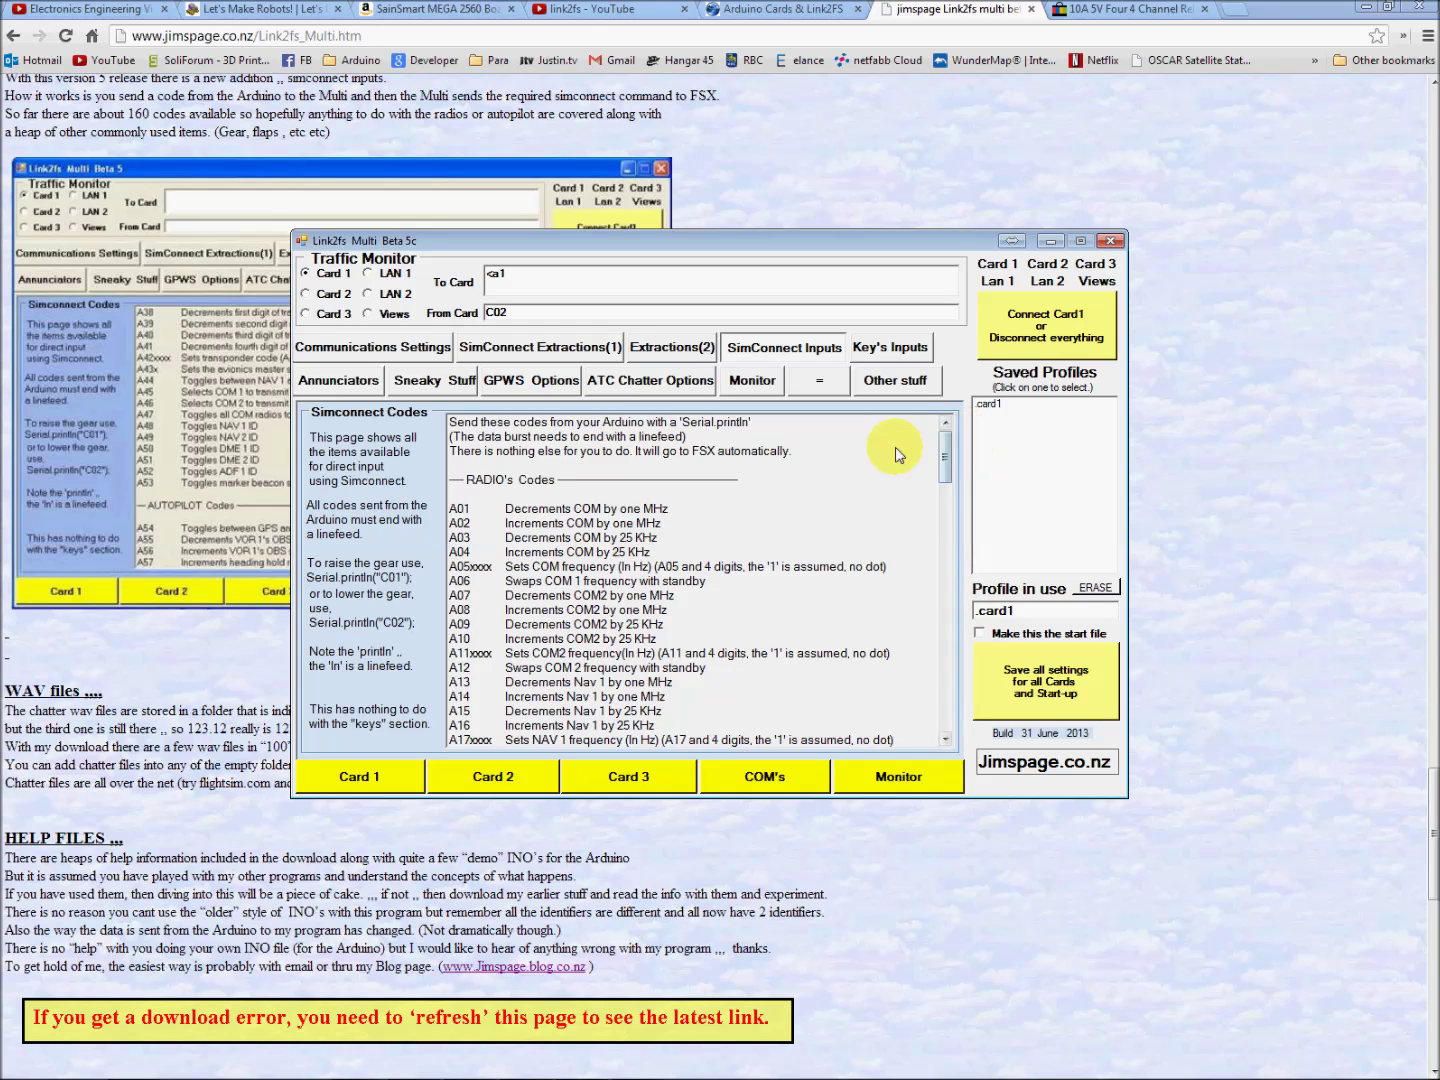
drag(944, 447, 978, 685)
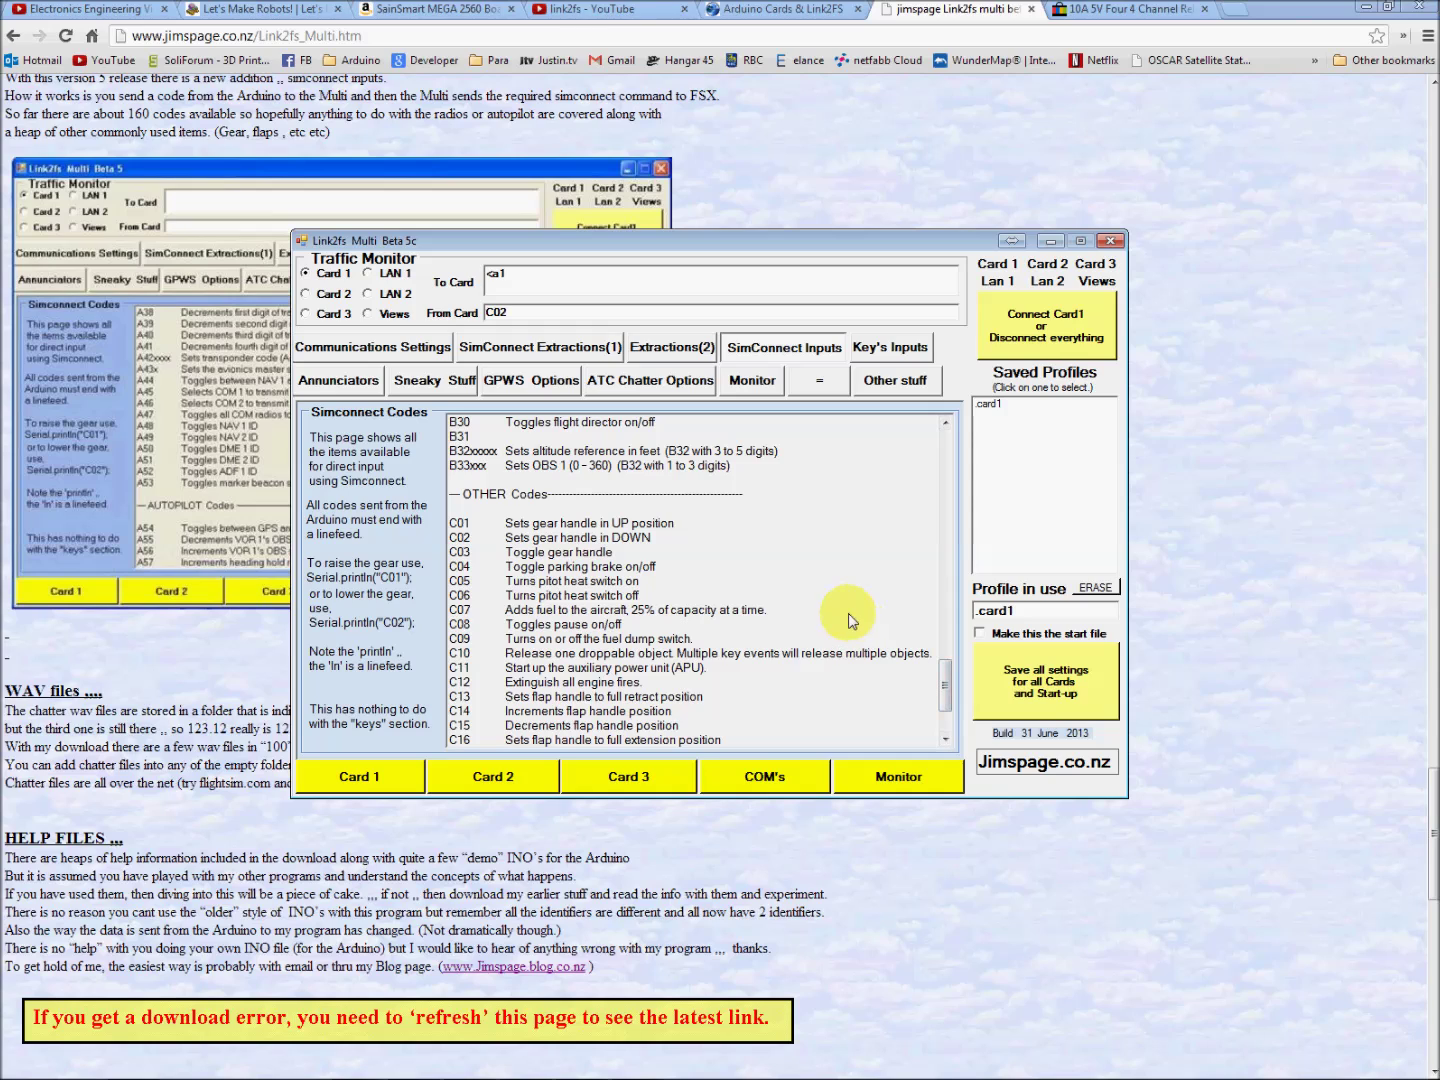
click(887, 345)
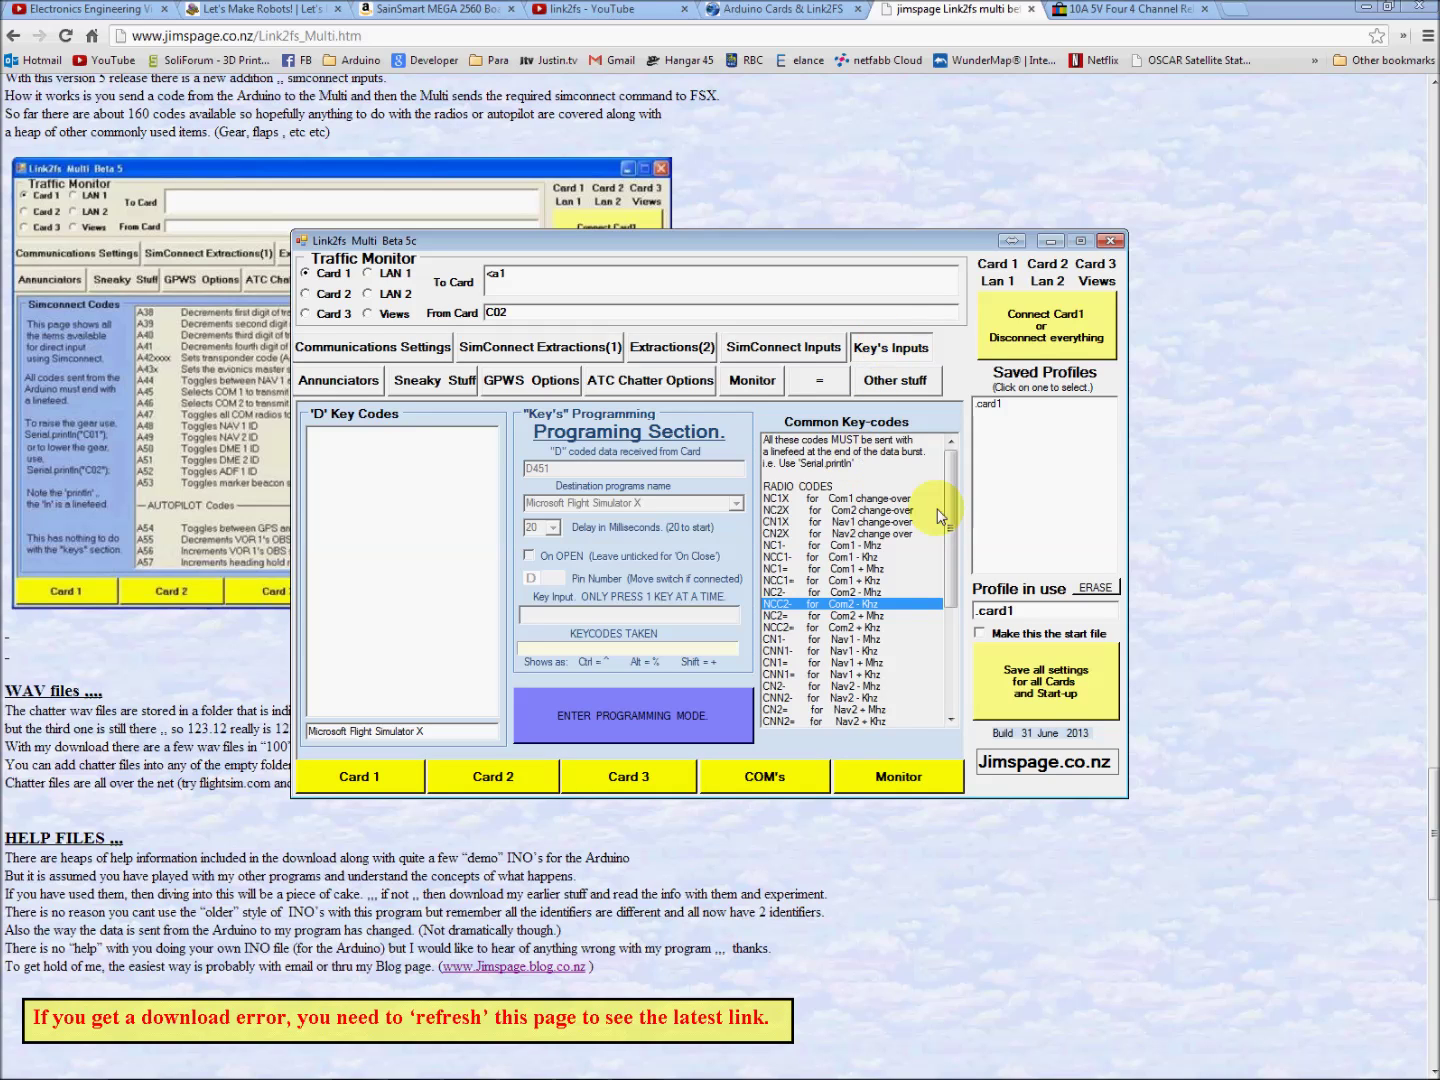
Step: Scroll the key-codes list, then show the Annunciators alarms such as Overspeed Flaps sending /B1
drag(951, 508, 960, 635)
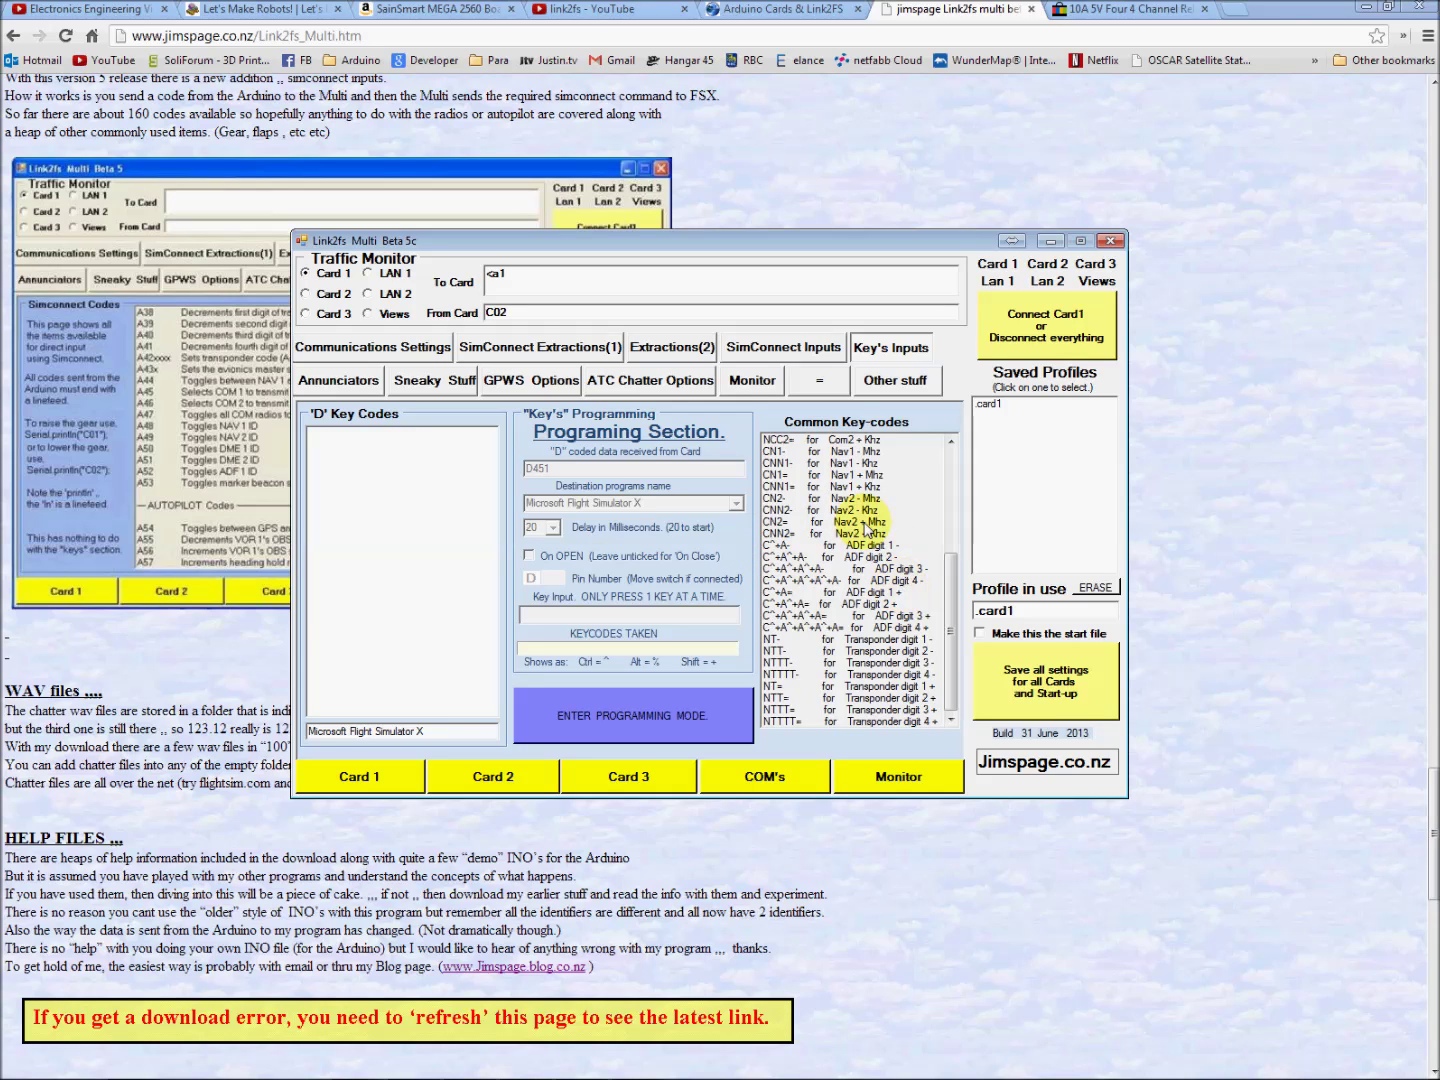
click(366, 396)
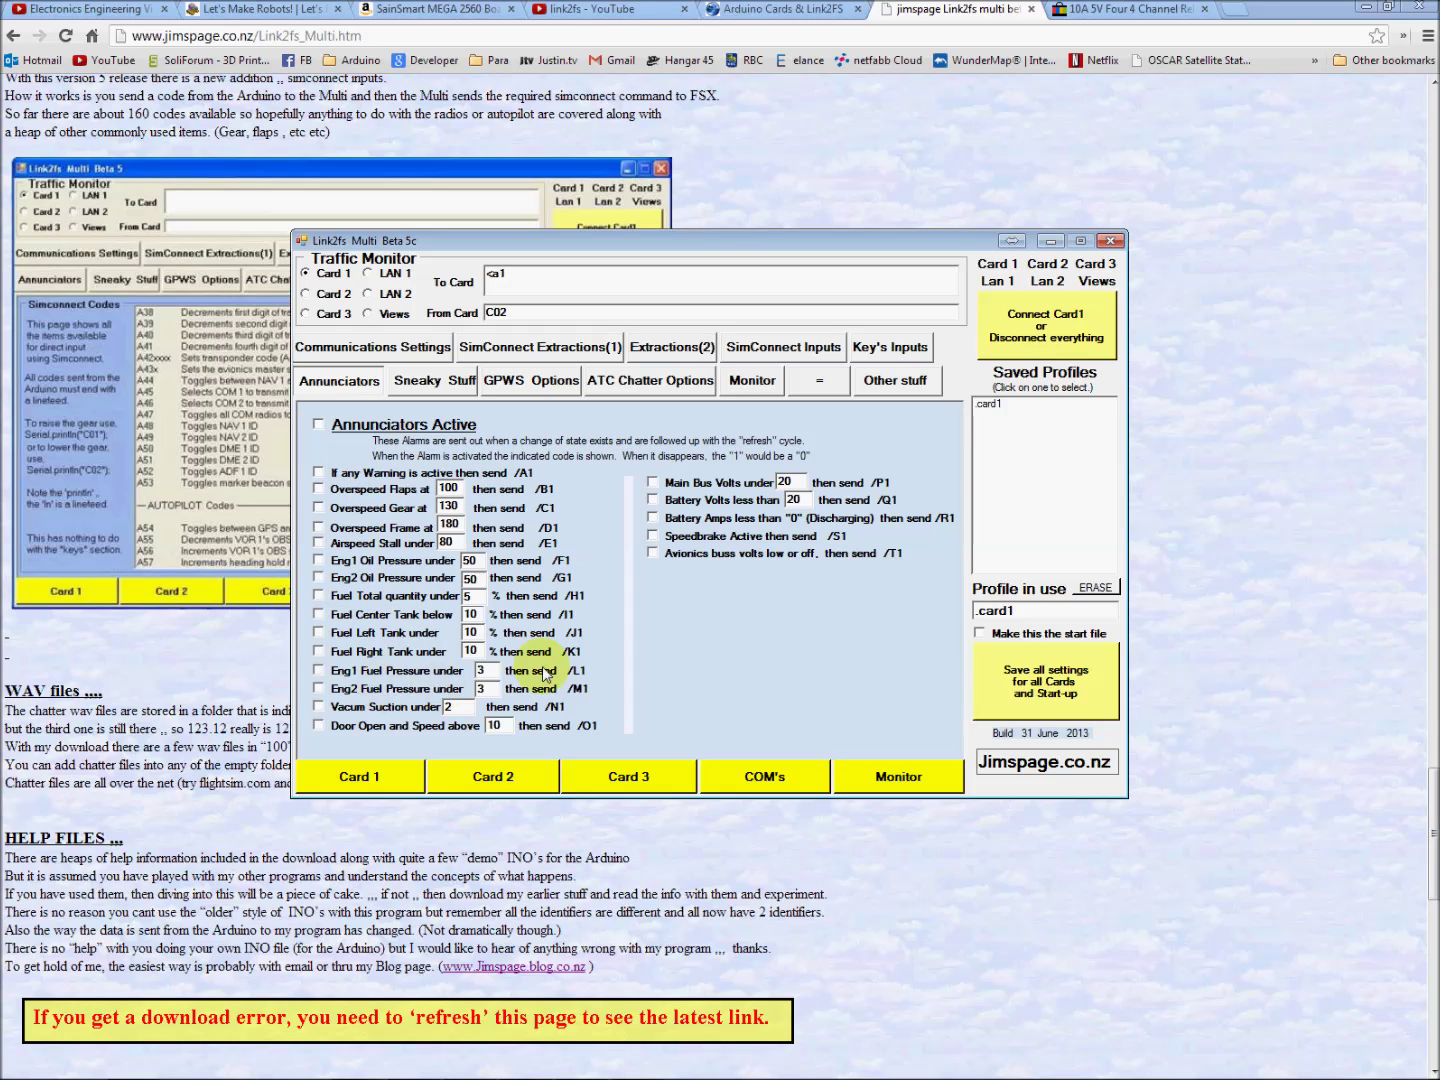
Step: Review the GPWS call-out settings, then show the ATC Chatter Options with its 59 traffic files
click(550, 389)
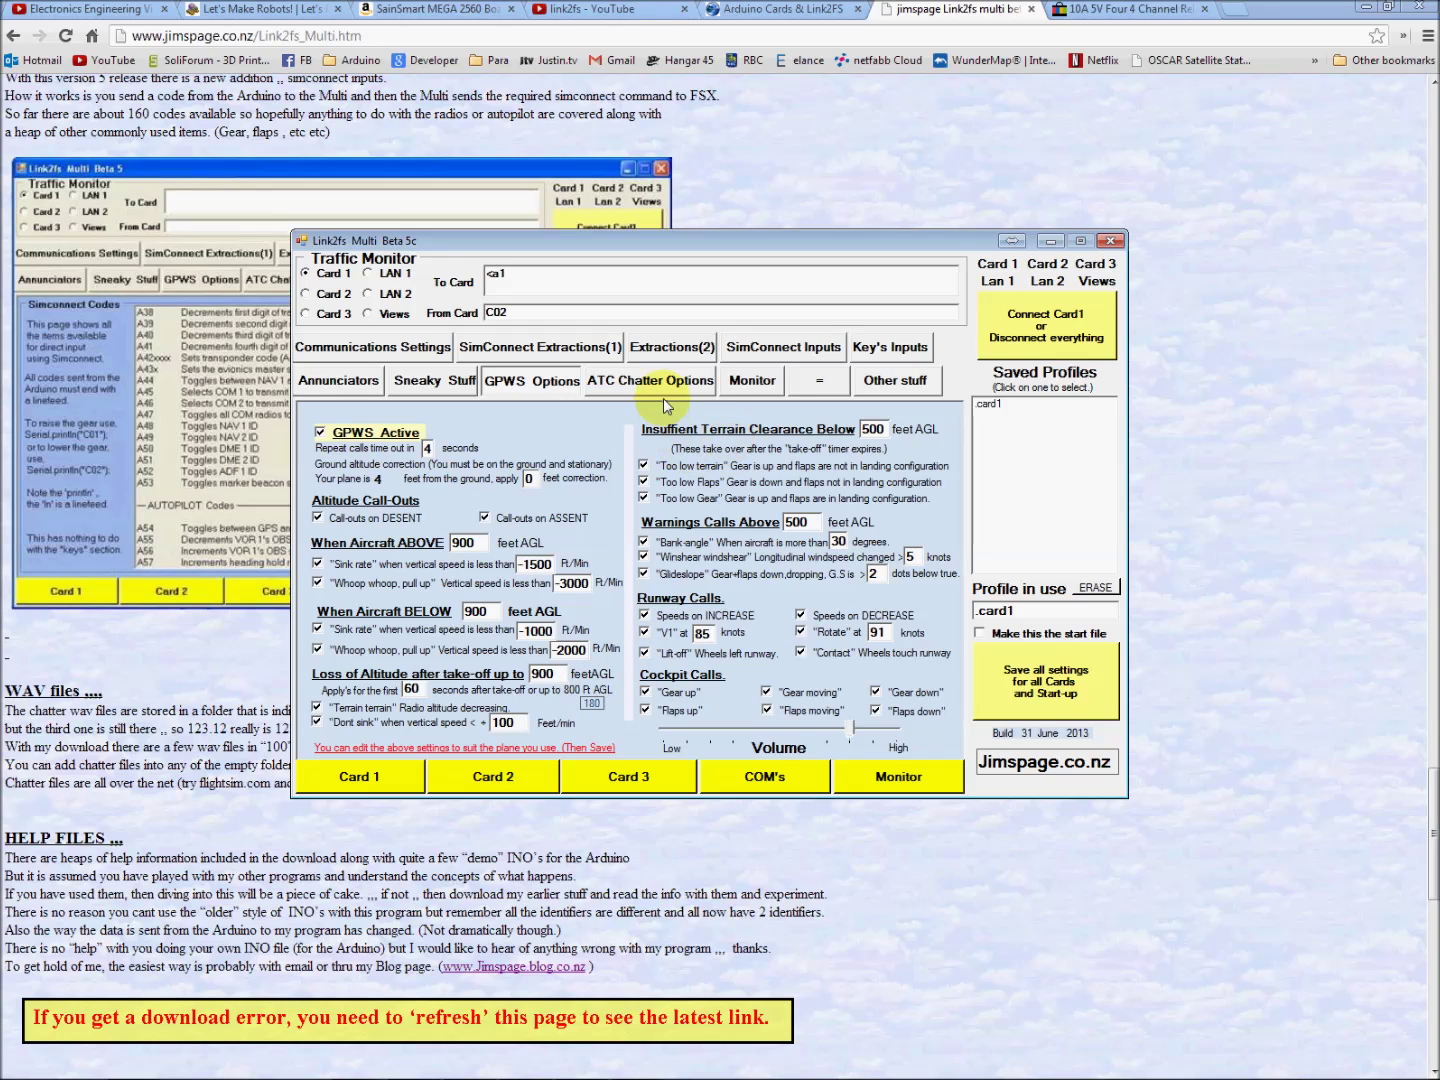
click(688, 387)
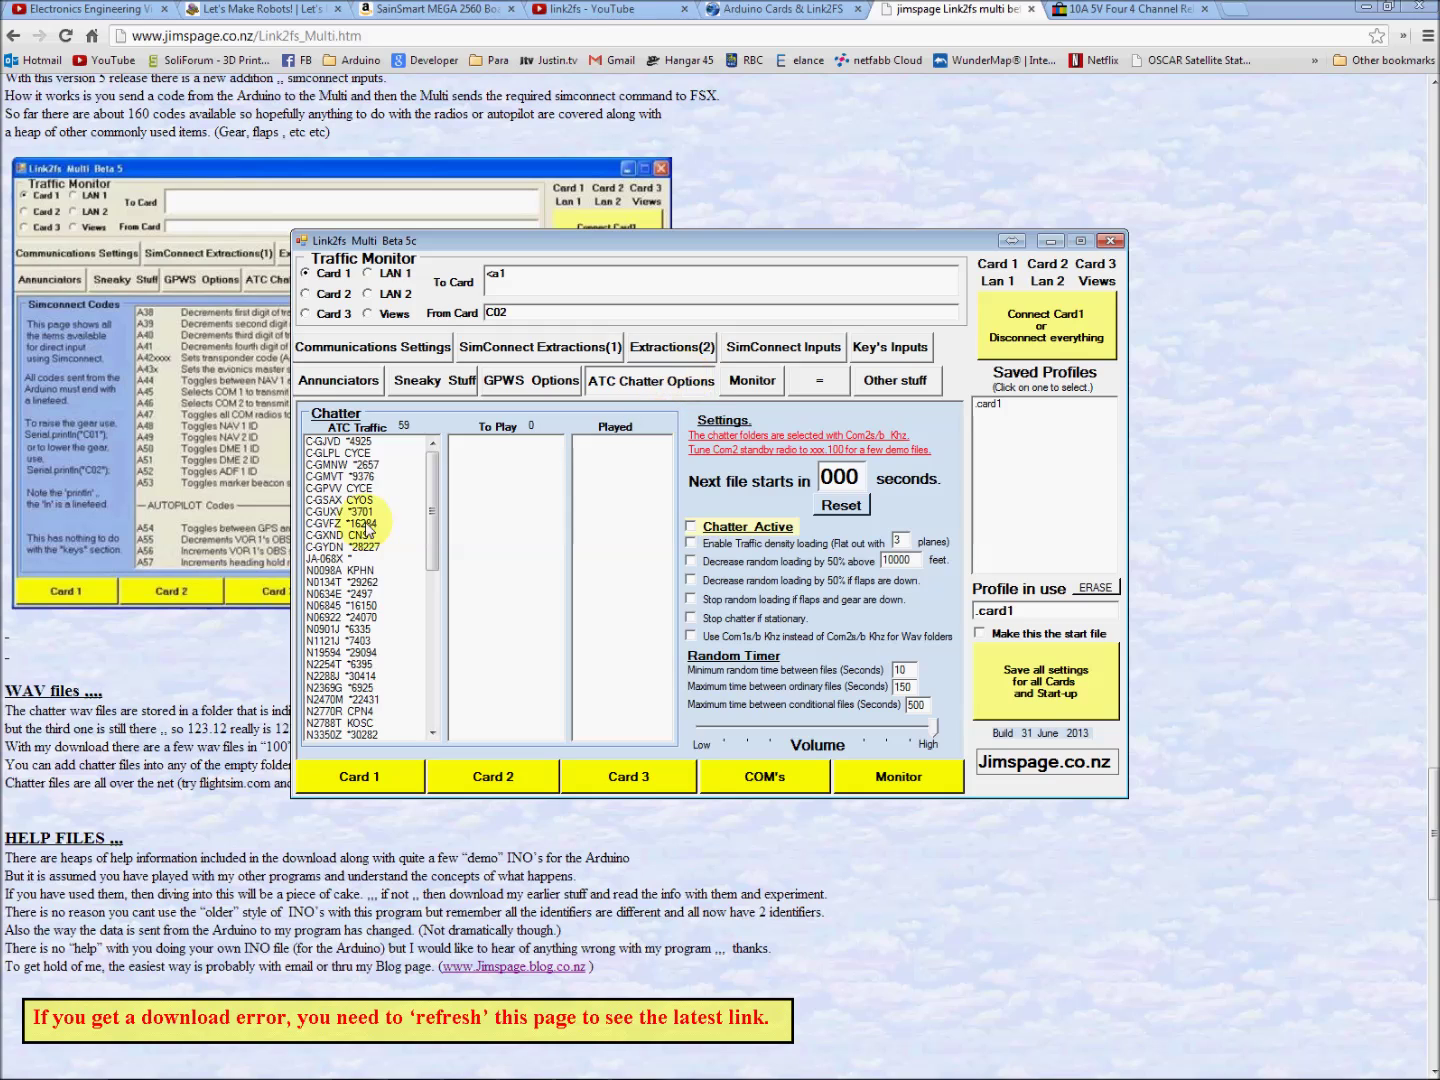
Step: Scroll the ATC Traffic list and watch serial traffic codes C01, C02 and D451 on the Monitor page
mouse_move(434, 512)
mouse_down()
mouse_move(460, 665)
mouse_move(465, 482)
mouse_move(447, 478)
mouse_up()
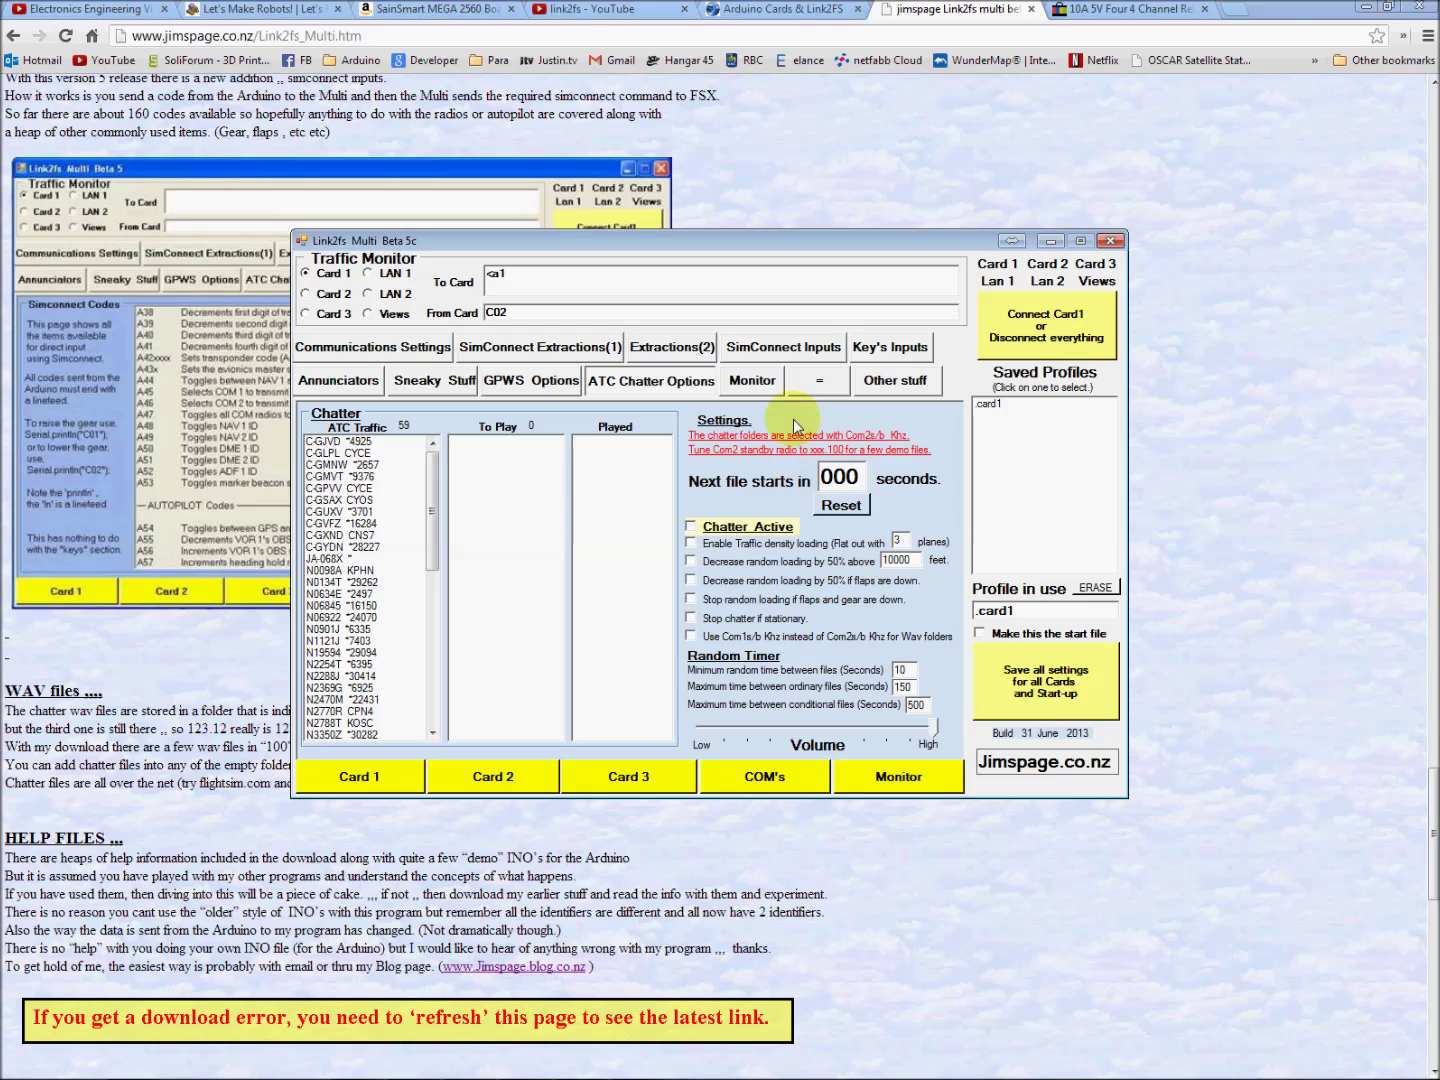
click(770, 392)
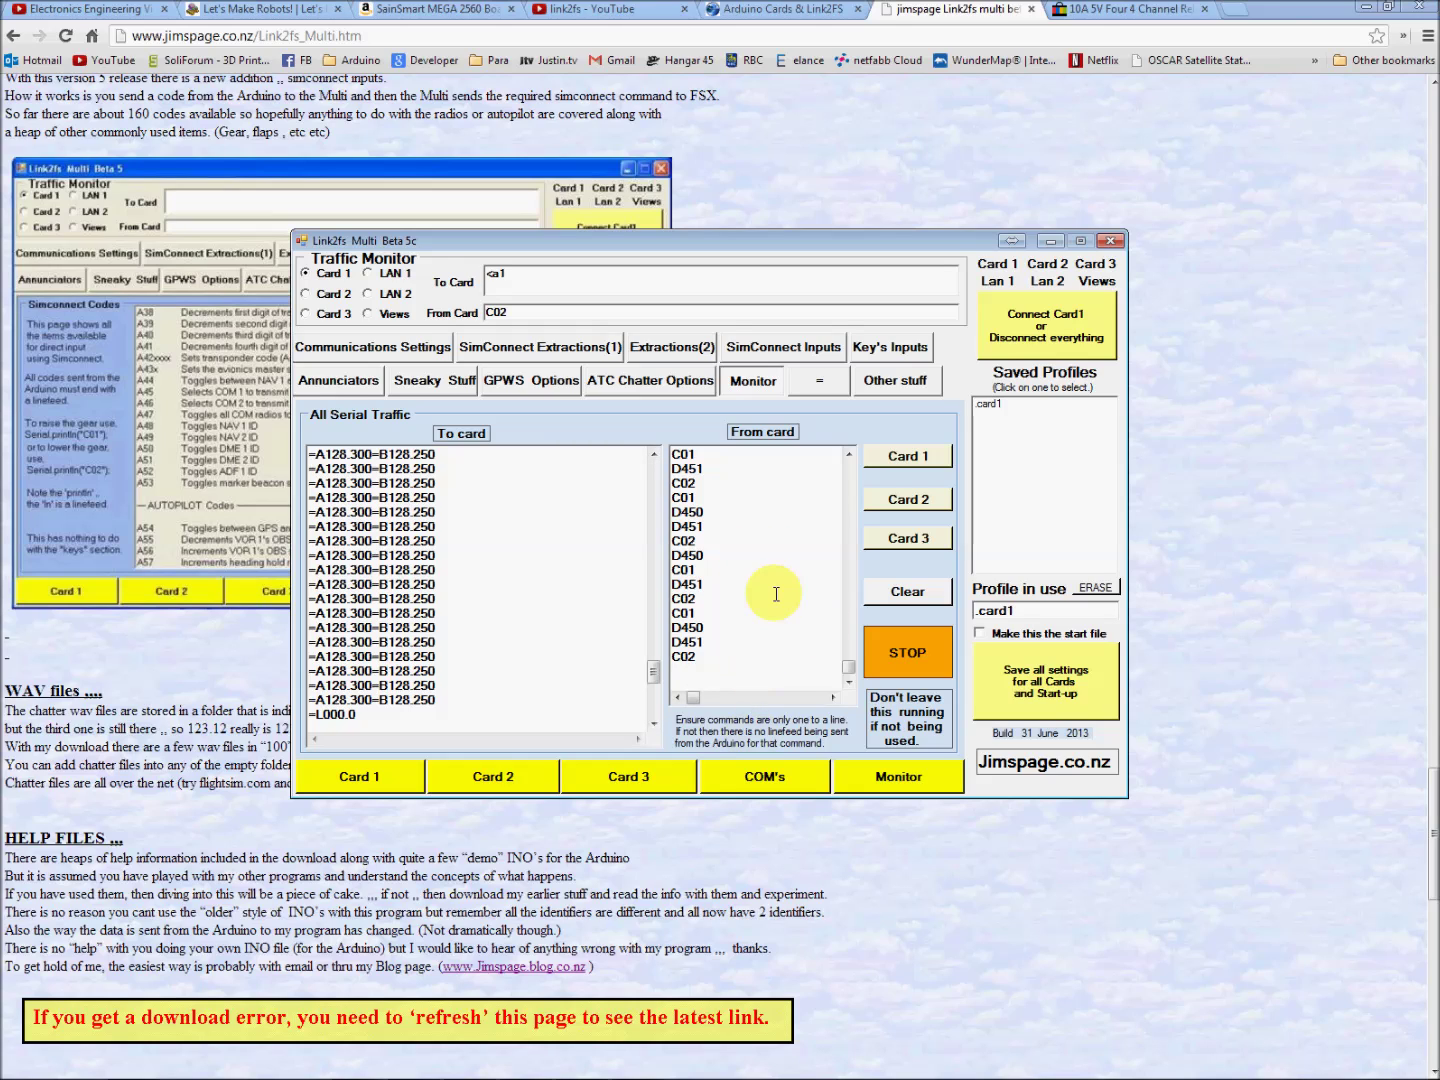
click(889, 385)
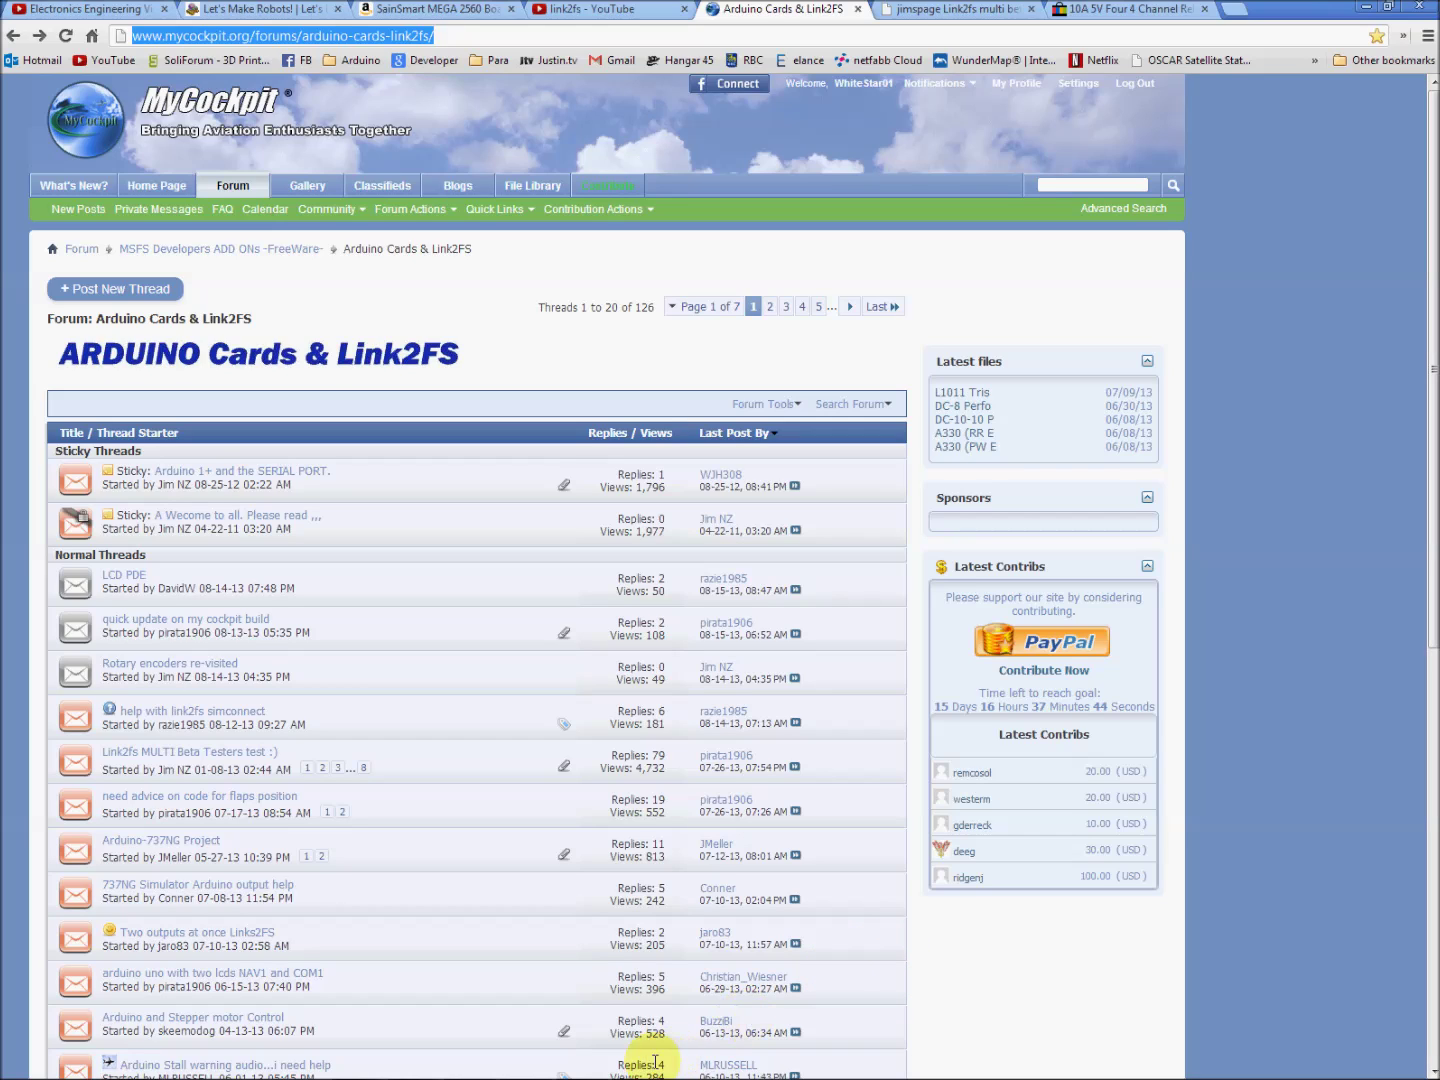
Step: Bring the link2fs folder window in front of the MyCockpit forum from the Explorer taskbar group
mouse_move(561, 1075)
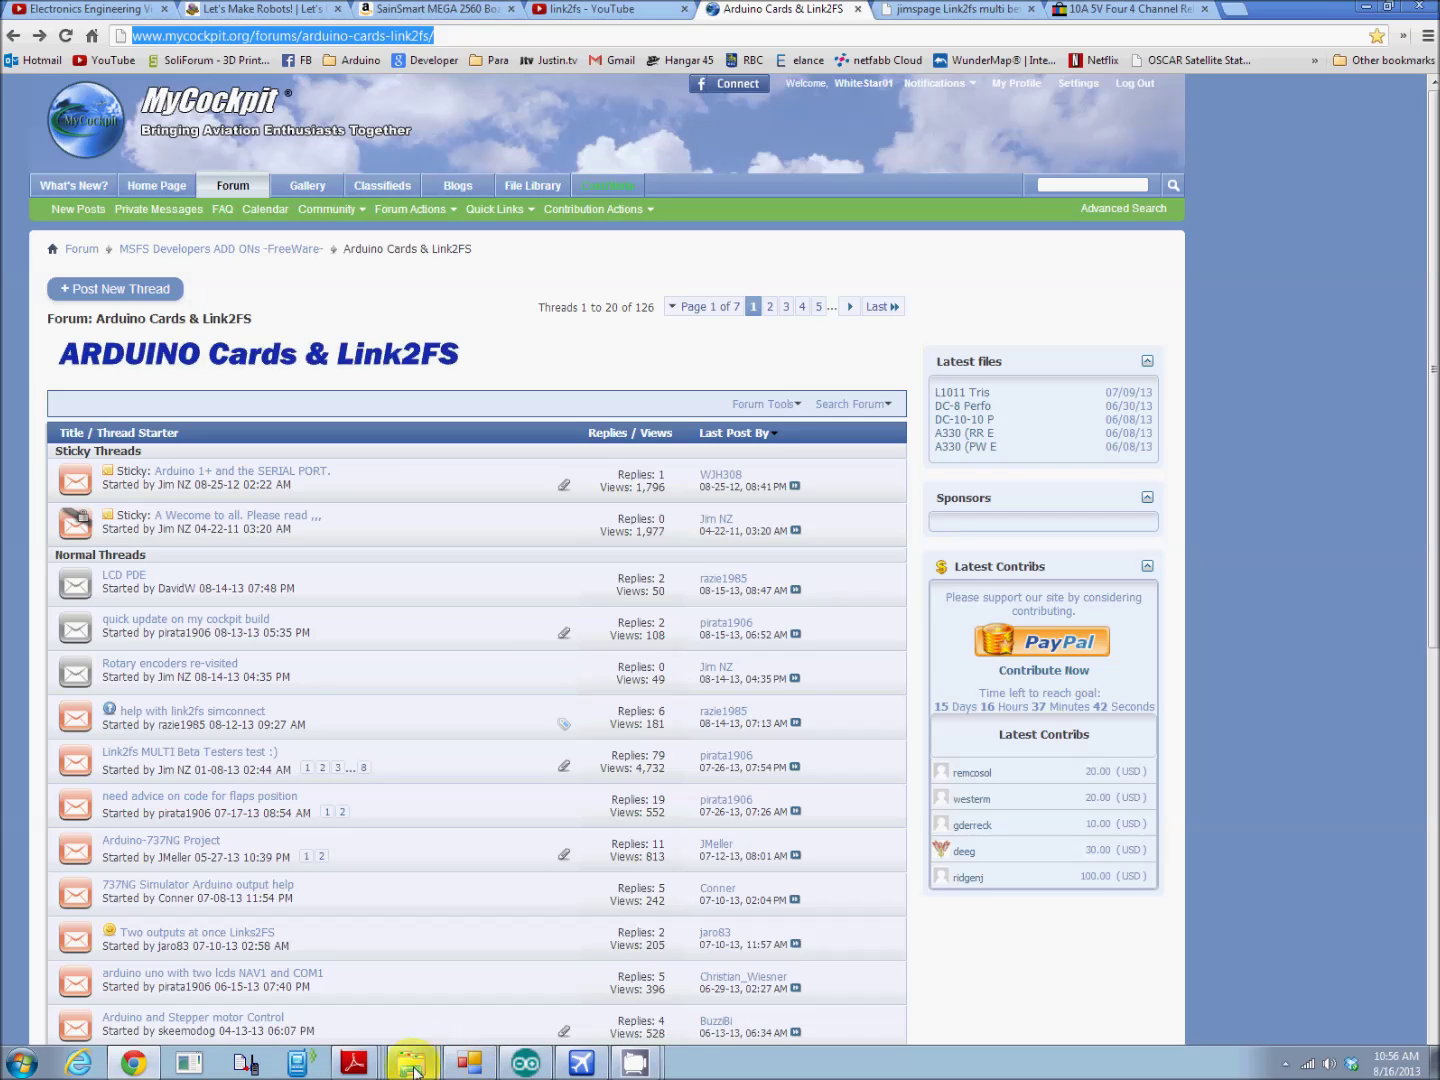
mouse_move(413, 1070)
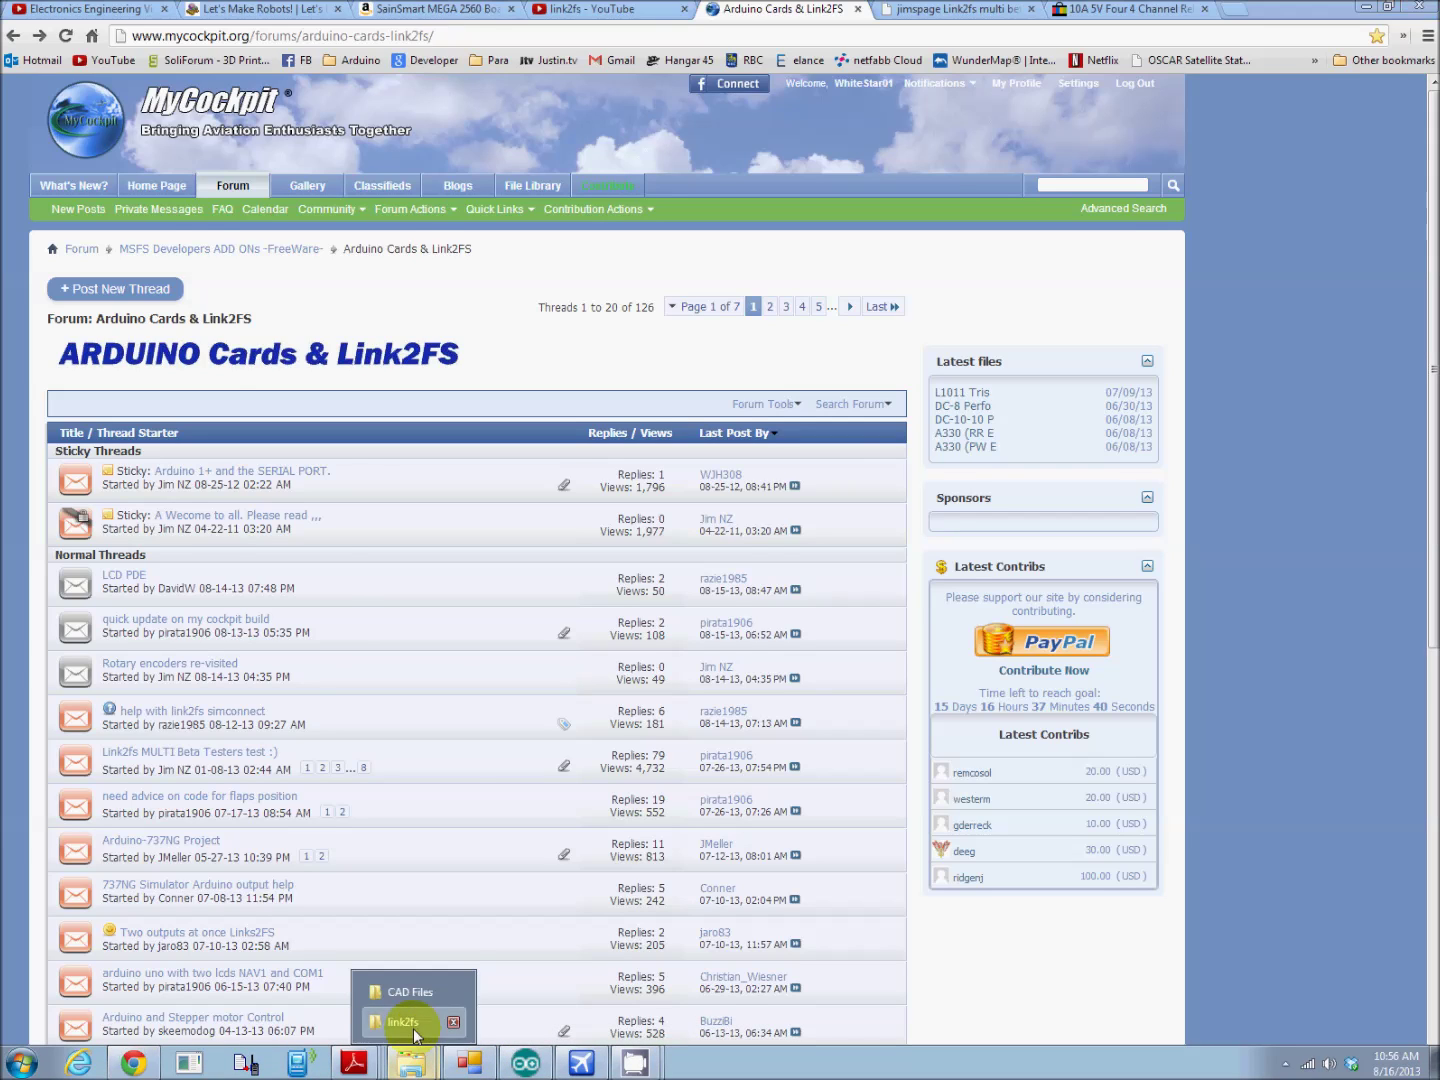
click(409, 1021)
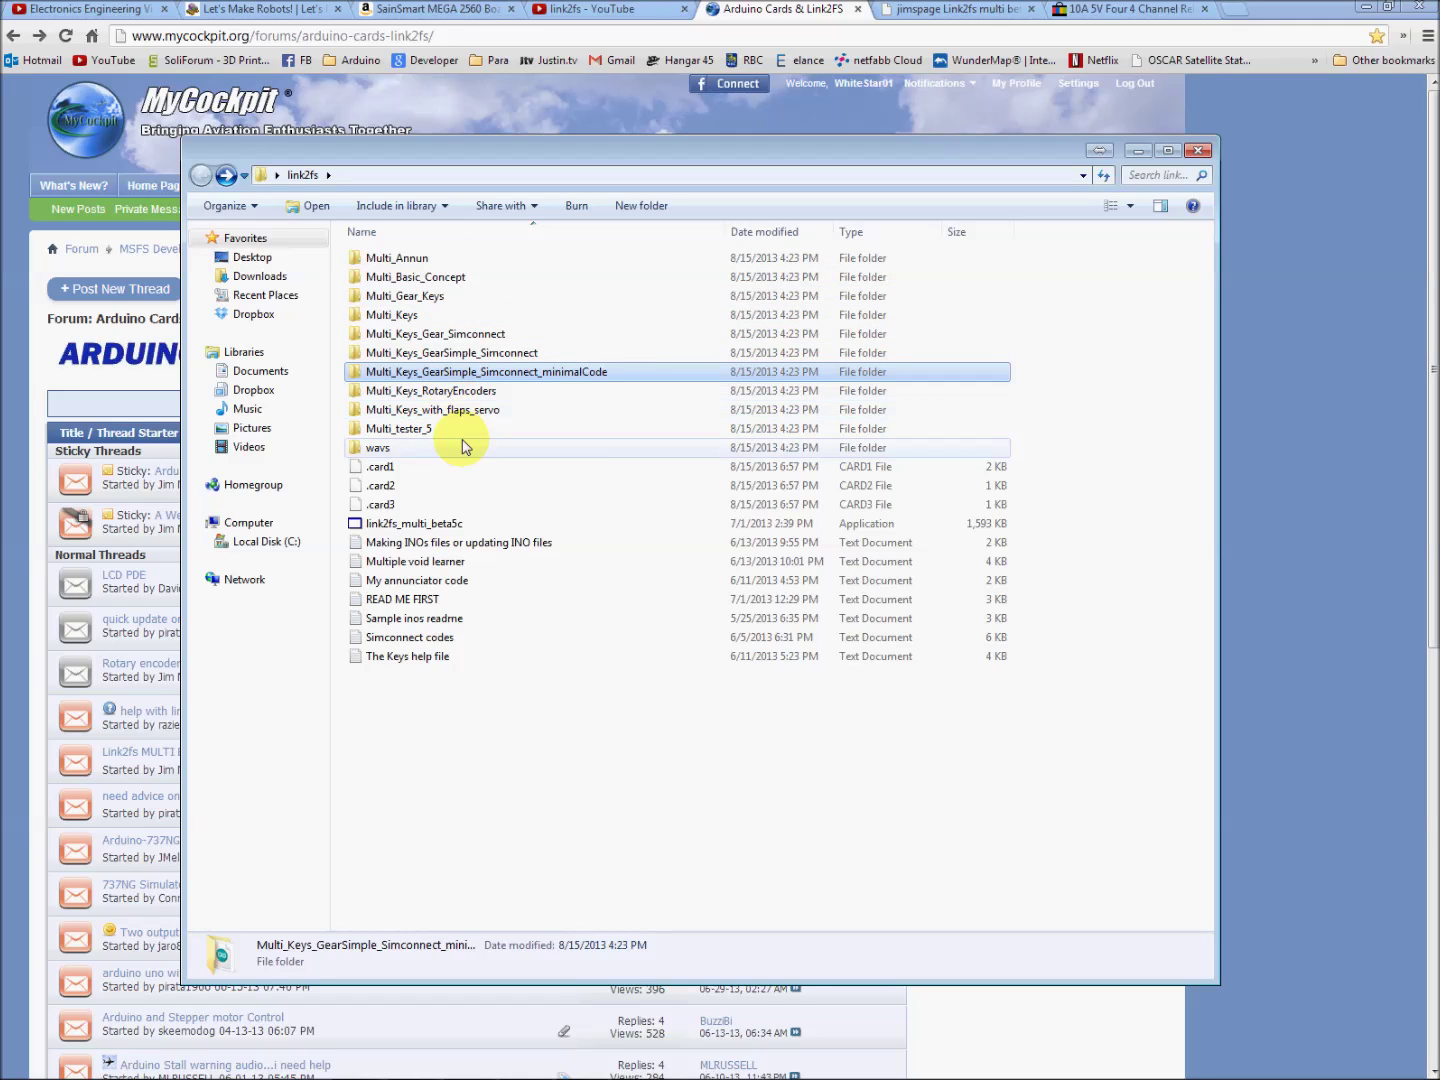
Step: Open the Multi_Keys_GearSimple_Simconnect_minimalCode folder and bring its sketch forward in Arduino 1.0.5
double_click(548, 374)
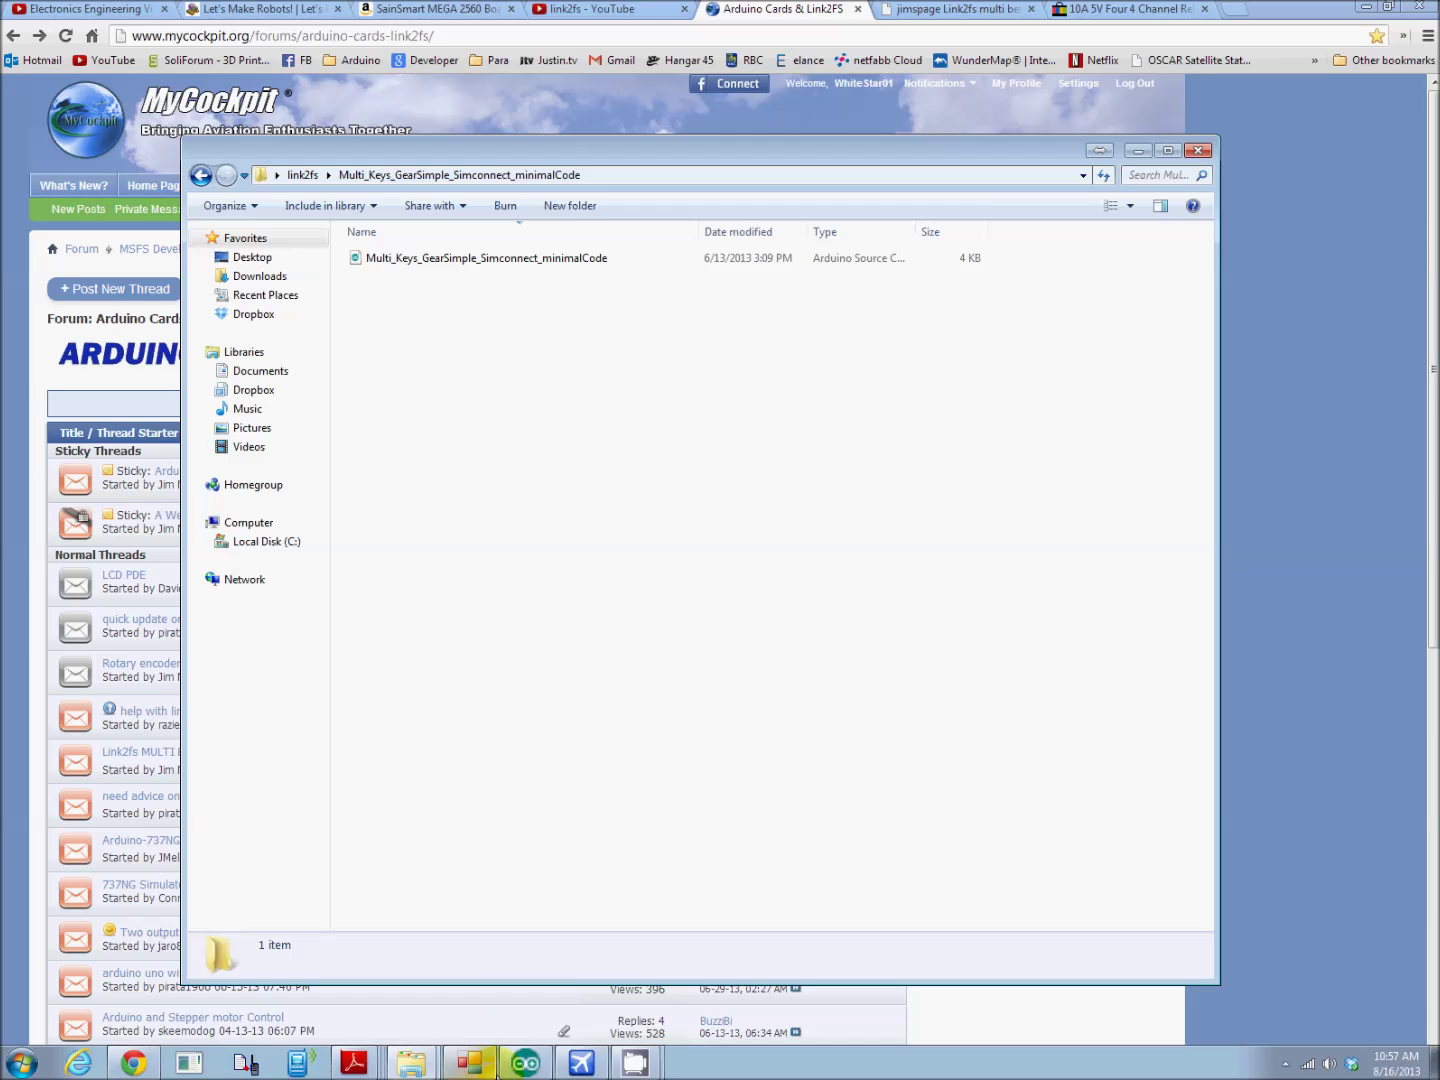
click(523, 1067)
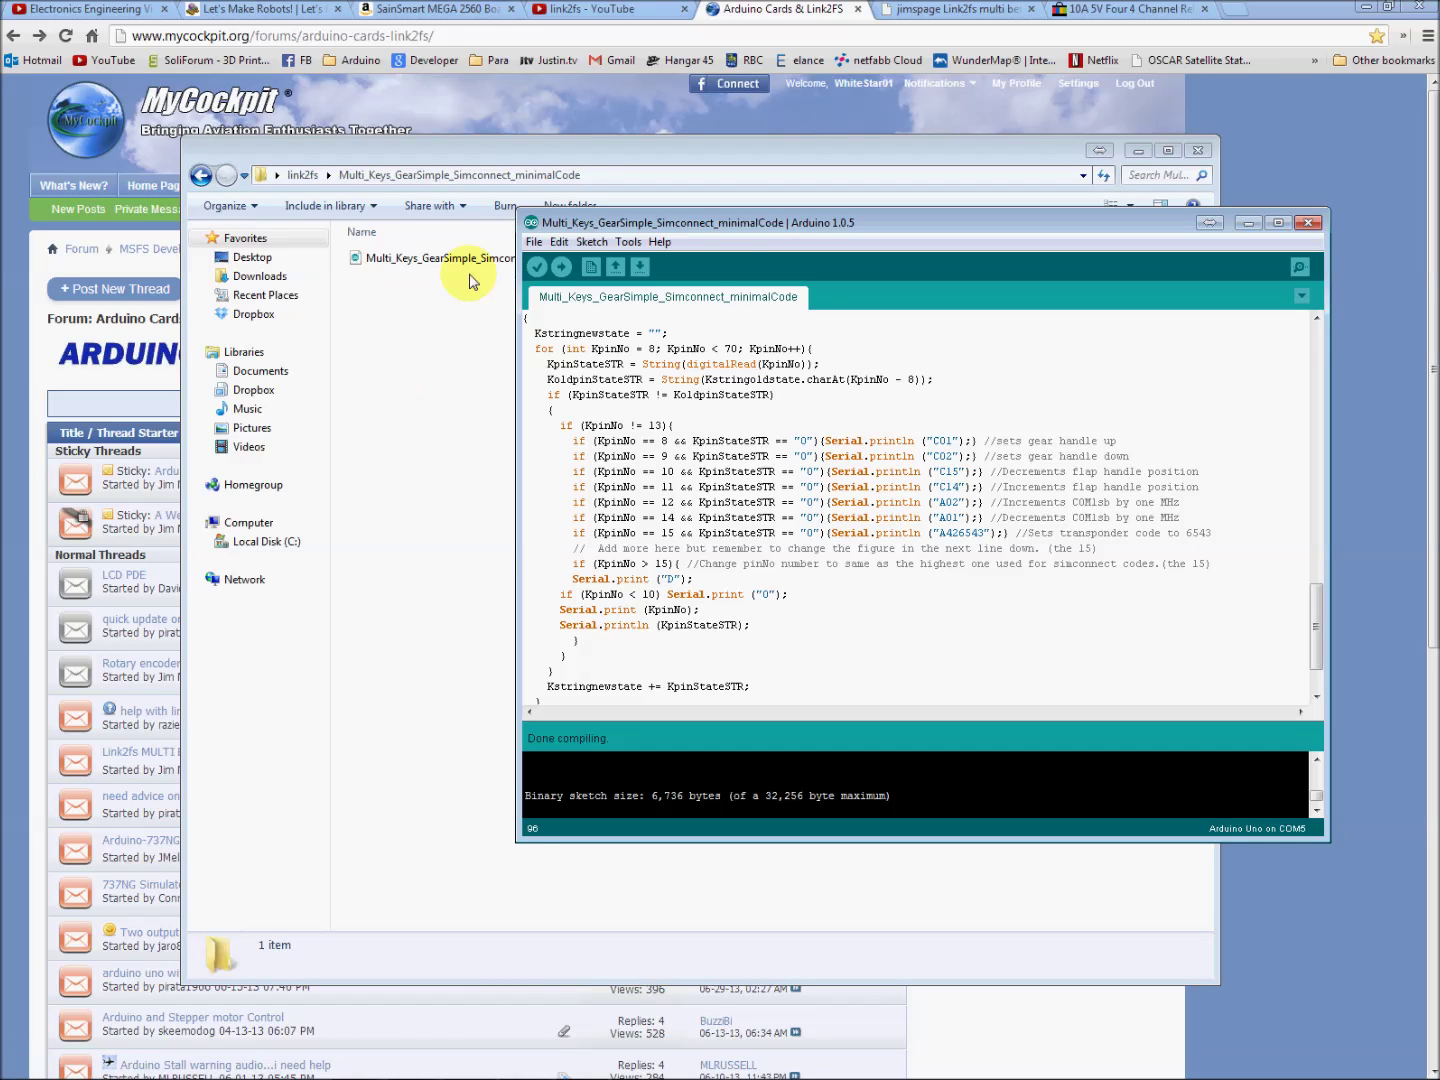
drag(757, 226, 634, 294)
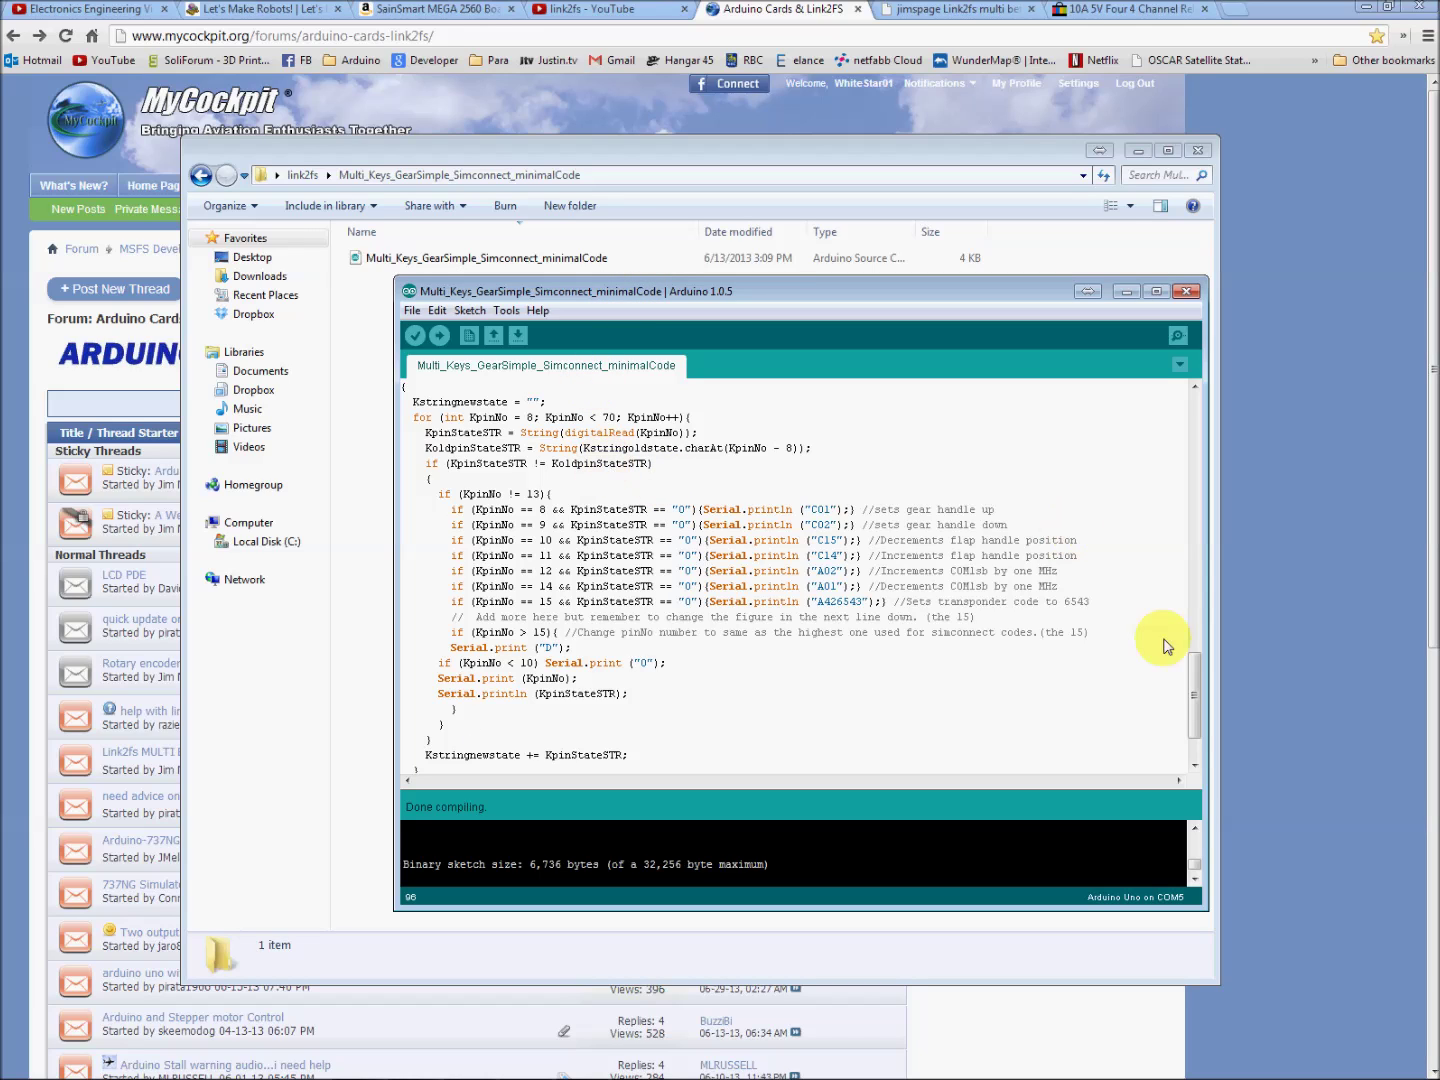
drag(1198, 689, 1199, 427)
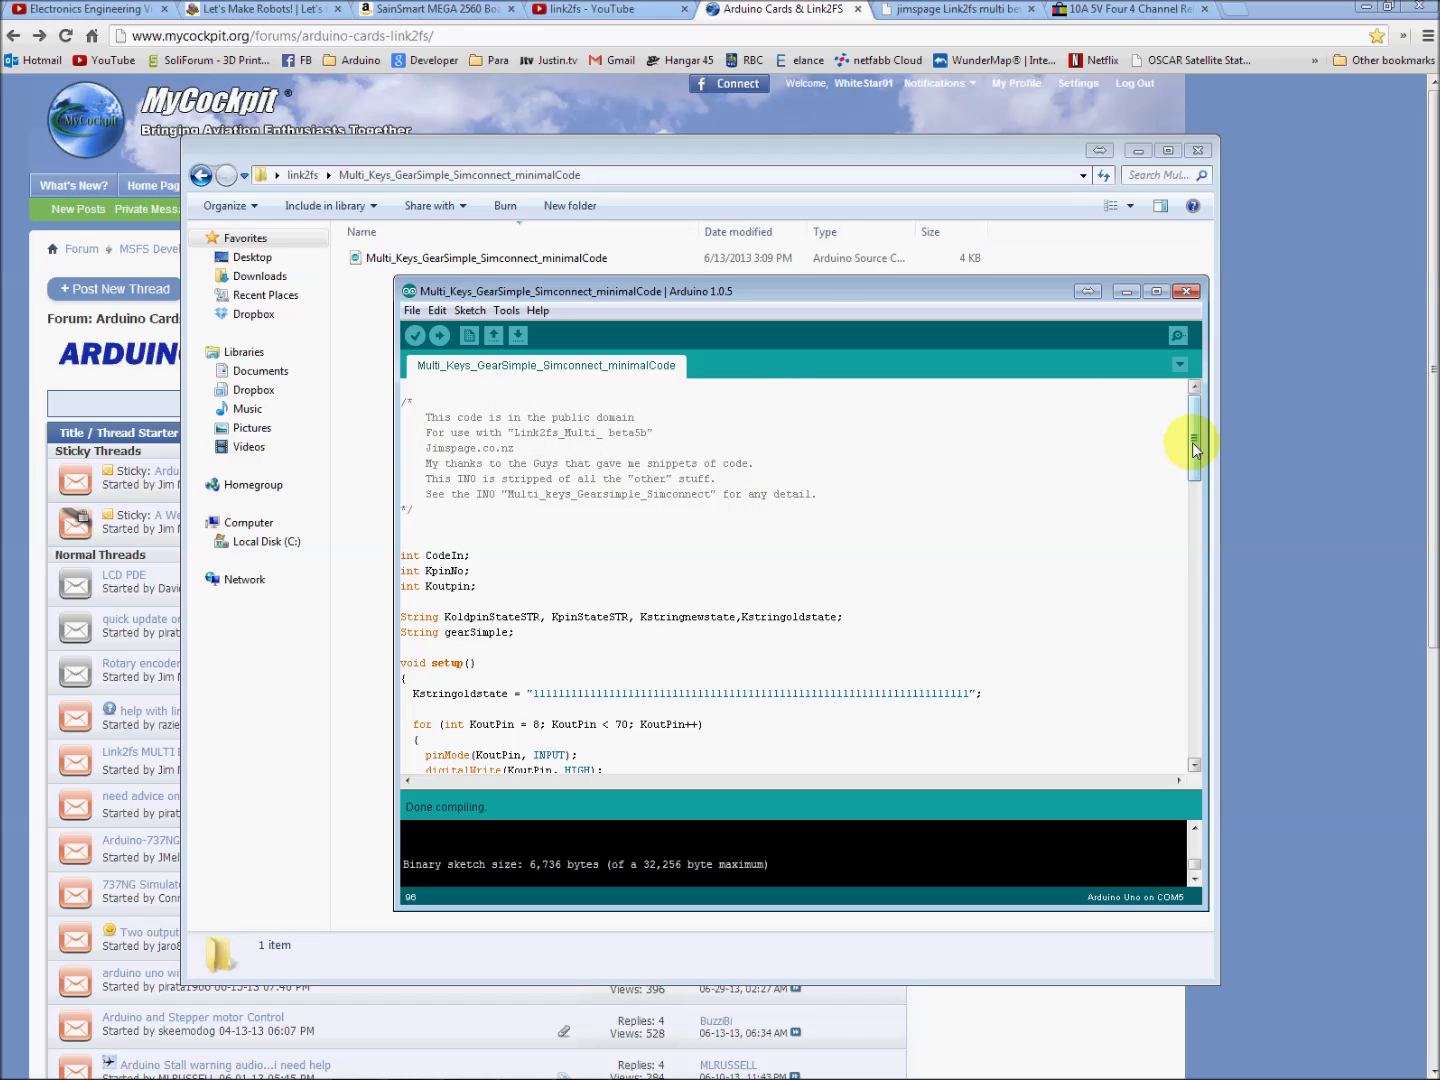
drag(1192, 443, 1205, 516)
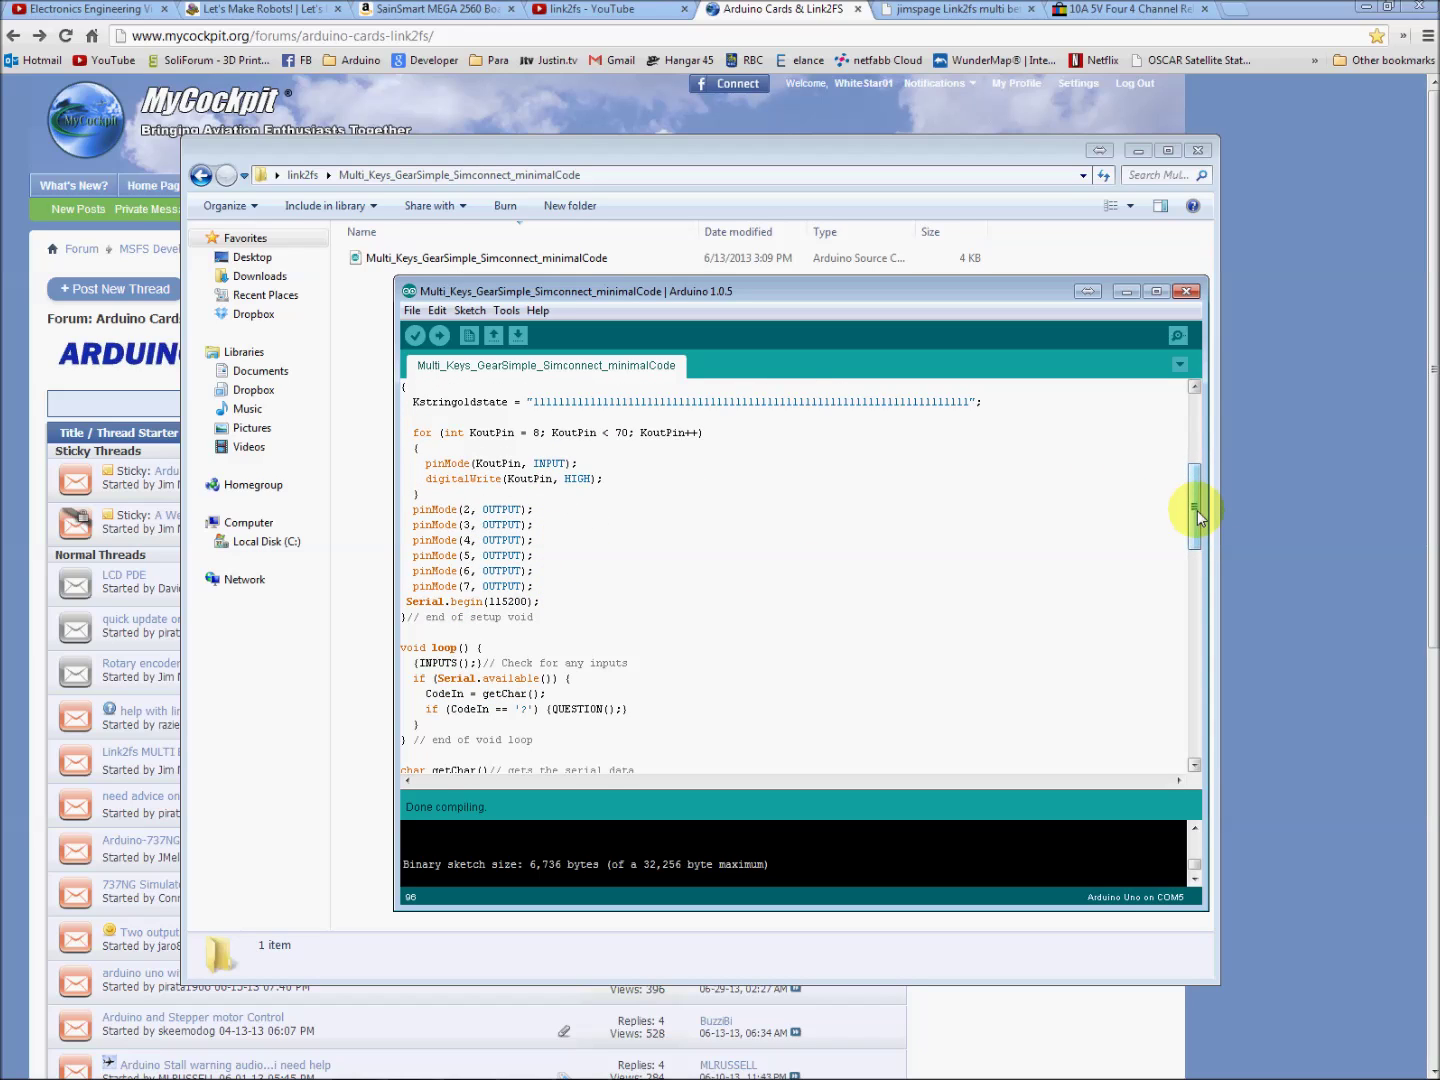
drag(1196, 512, 1226, 698)
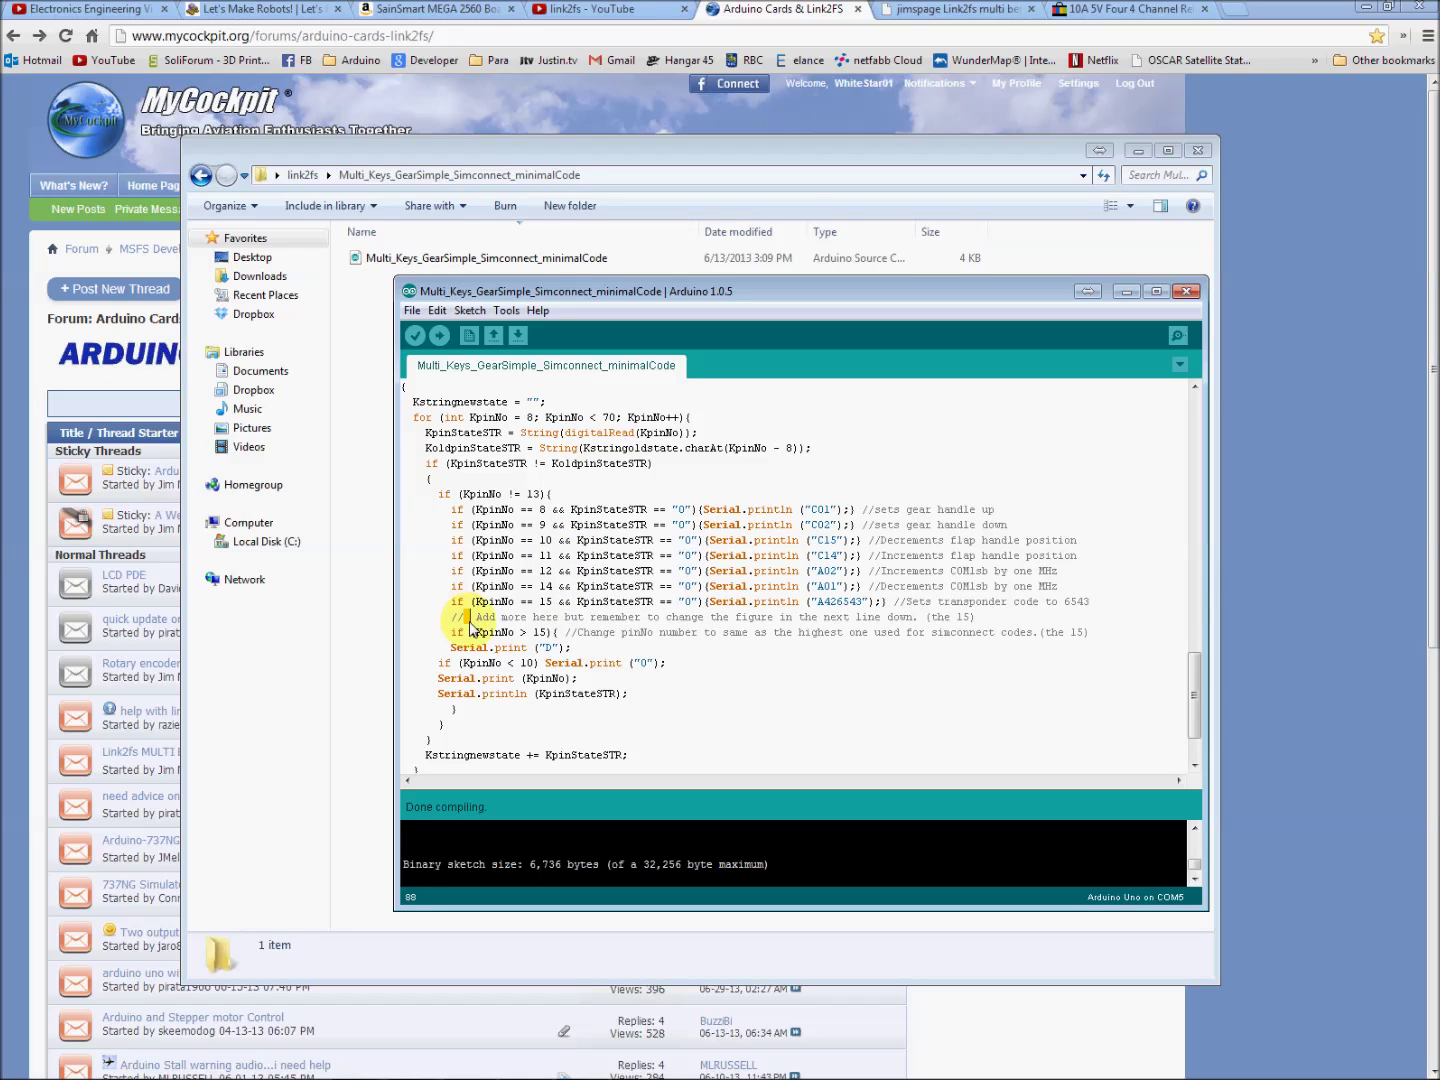
Step: Highlight the 'Add more here' comment about changing the figure 15, then scroll to the INPUTS void's end
drag(470, 622, 970, 626)
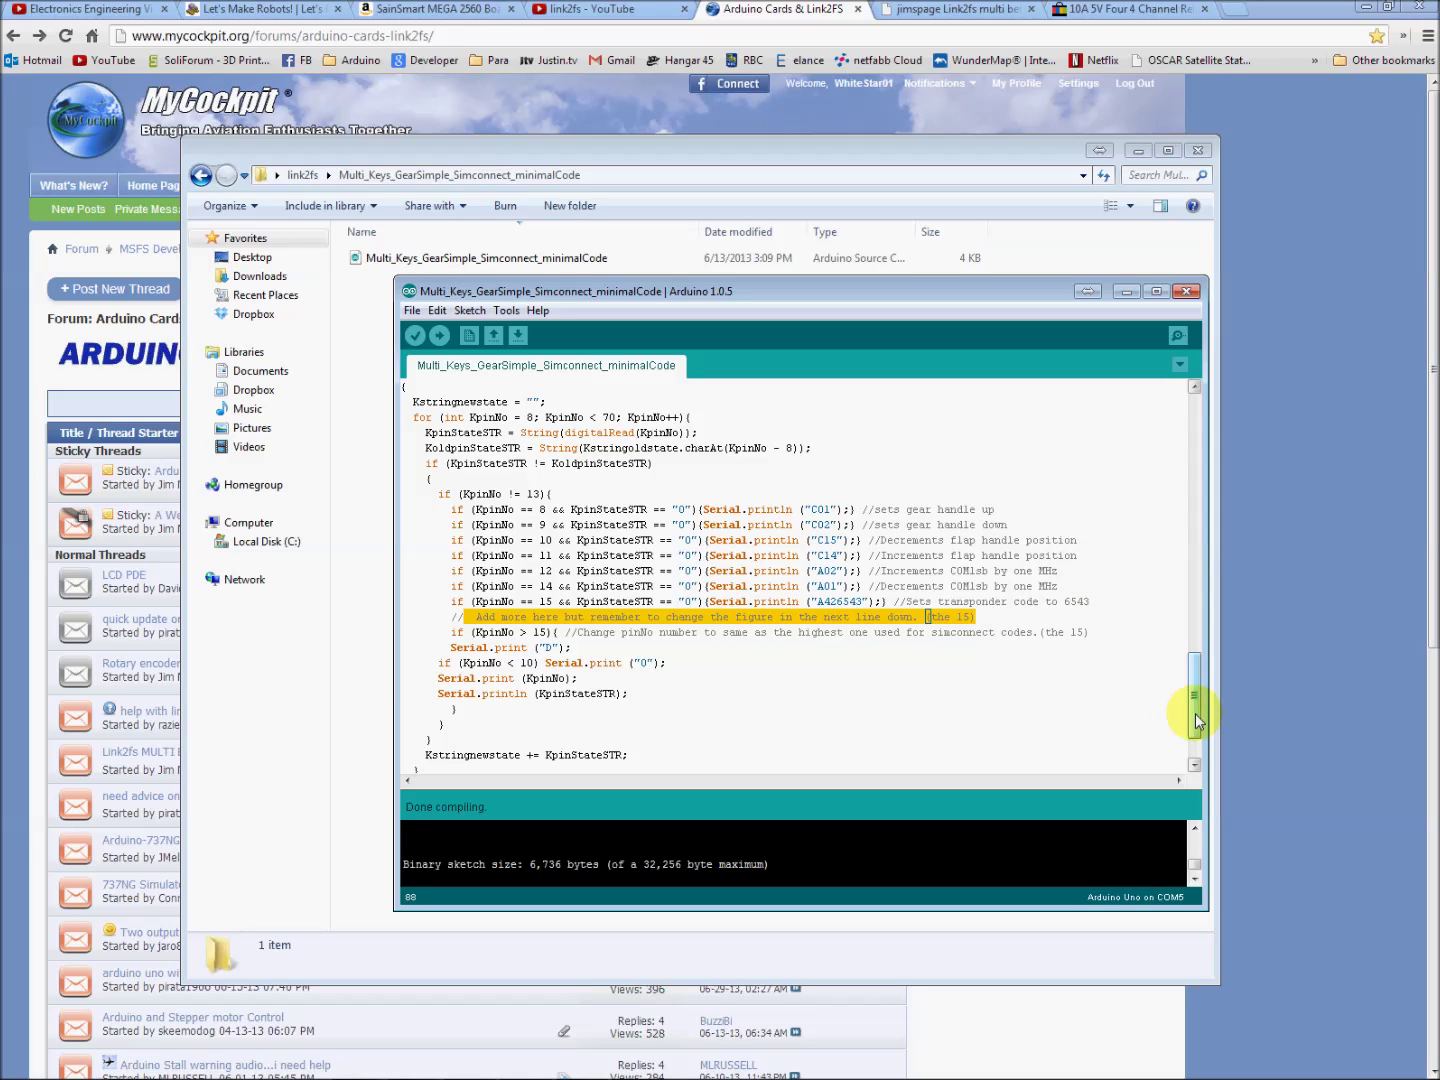
drag(1197, 720, 1210, 744)
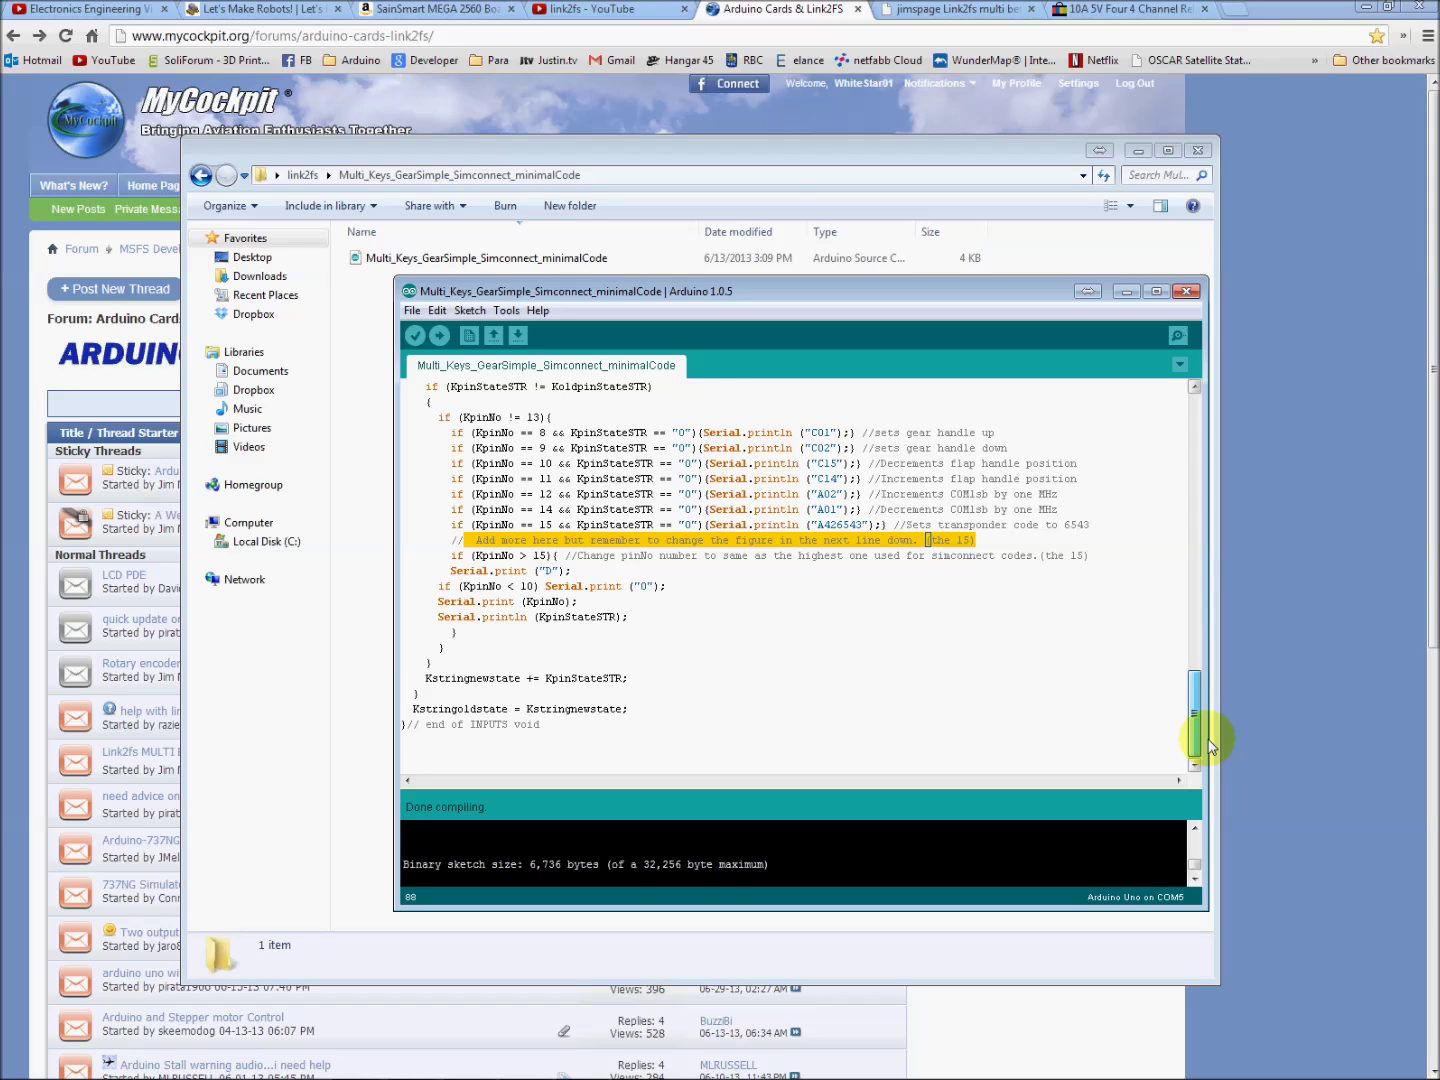
drag(1211, 745, 1216, 730)
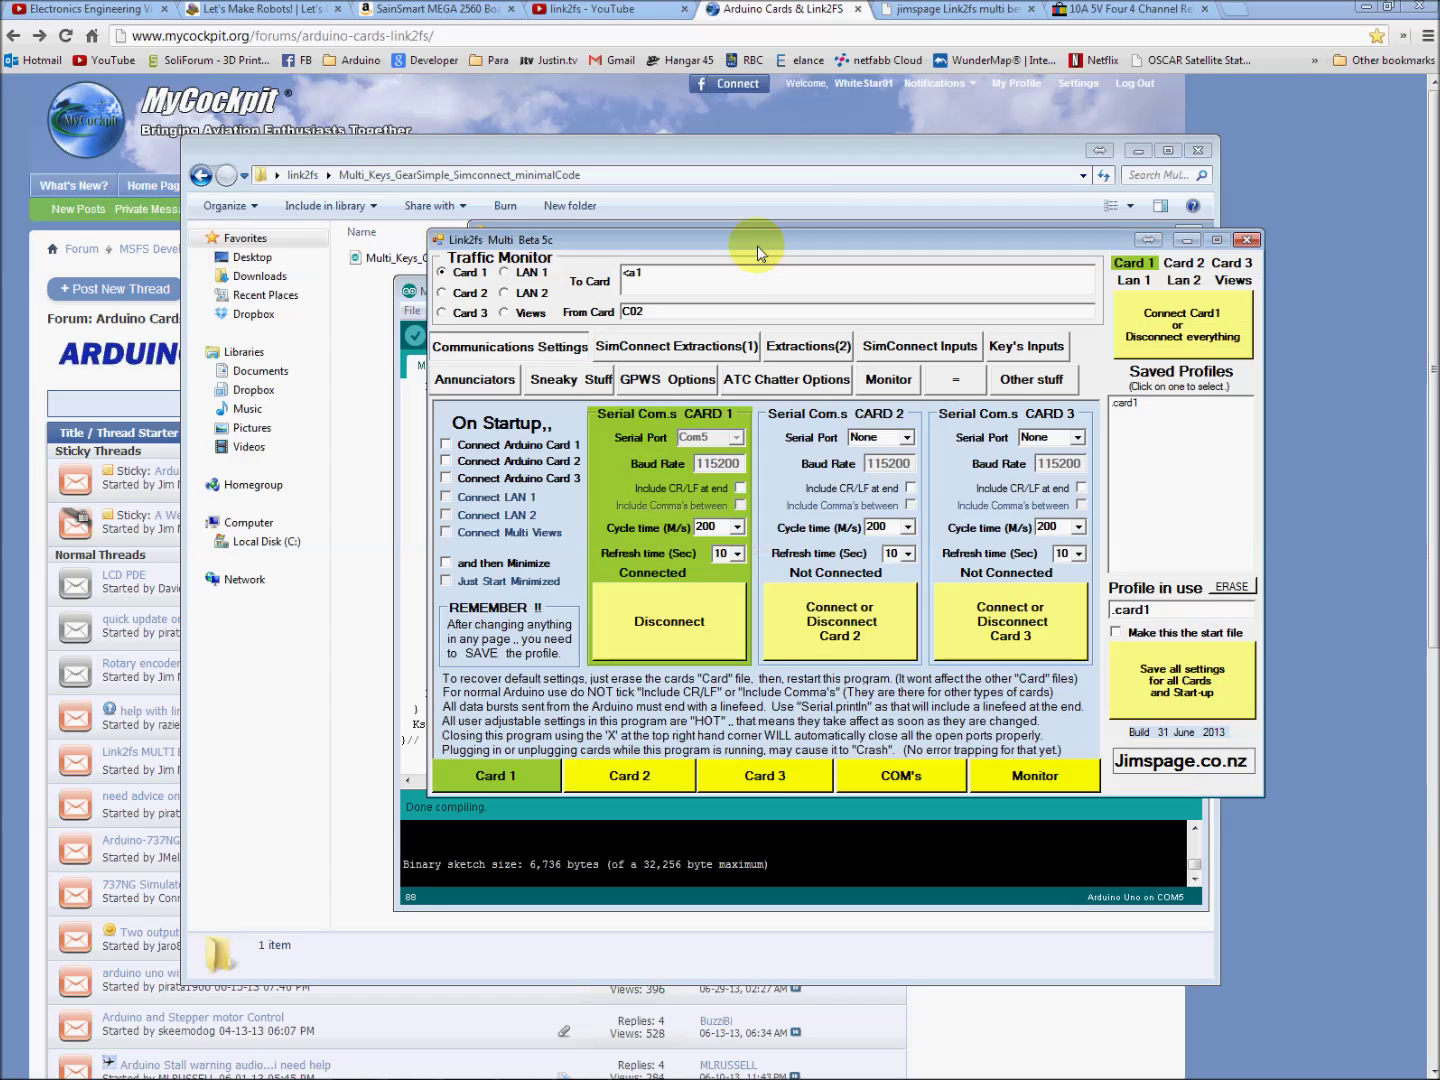
Step: Move the Link2fs_Multi window over the editor and reconnect Card 1 to its com port
drag(757, 245, 520, 288)
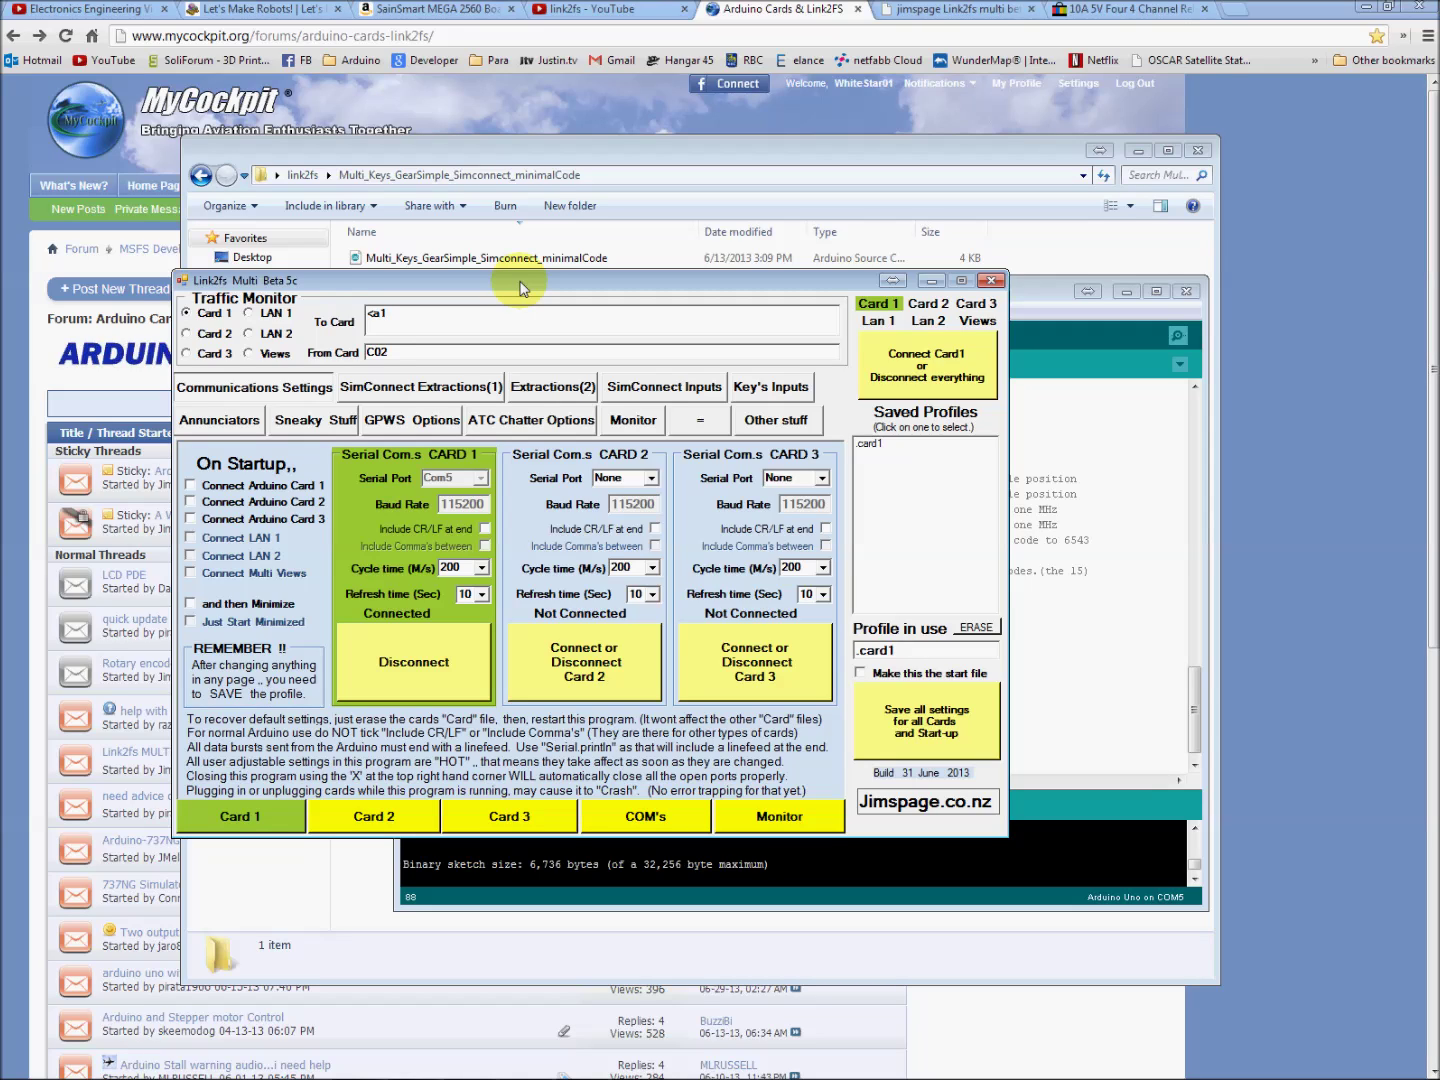
click(448, 653)
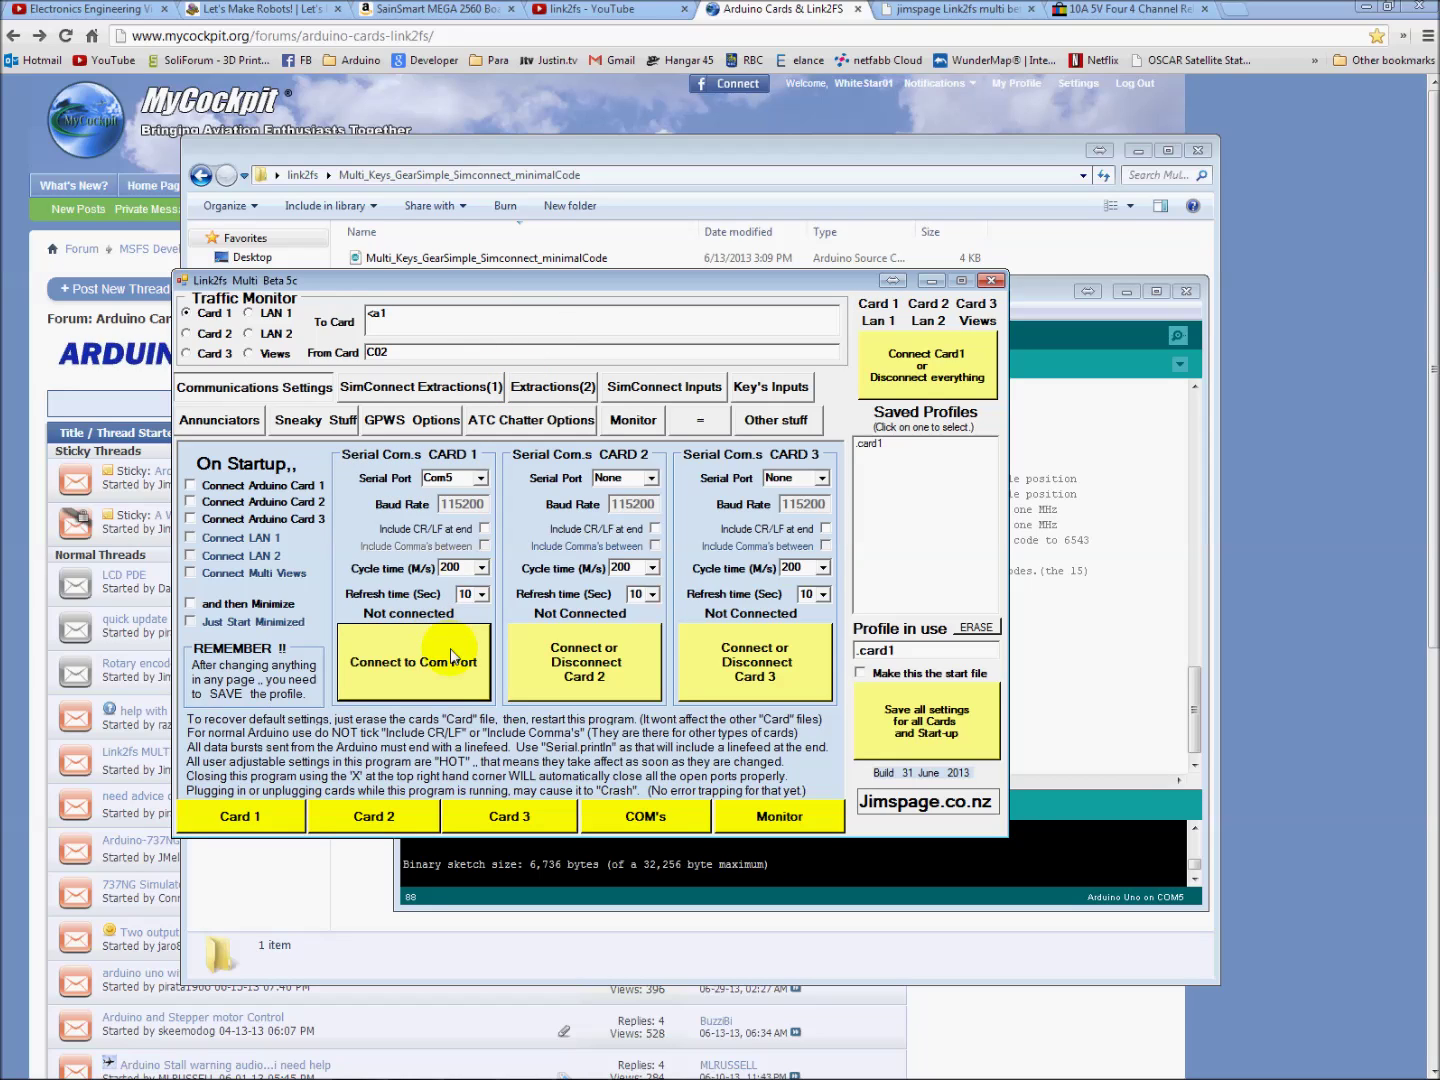
click(452, 657)
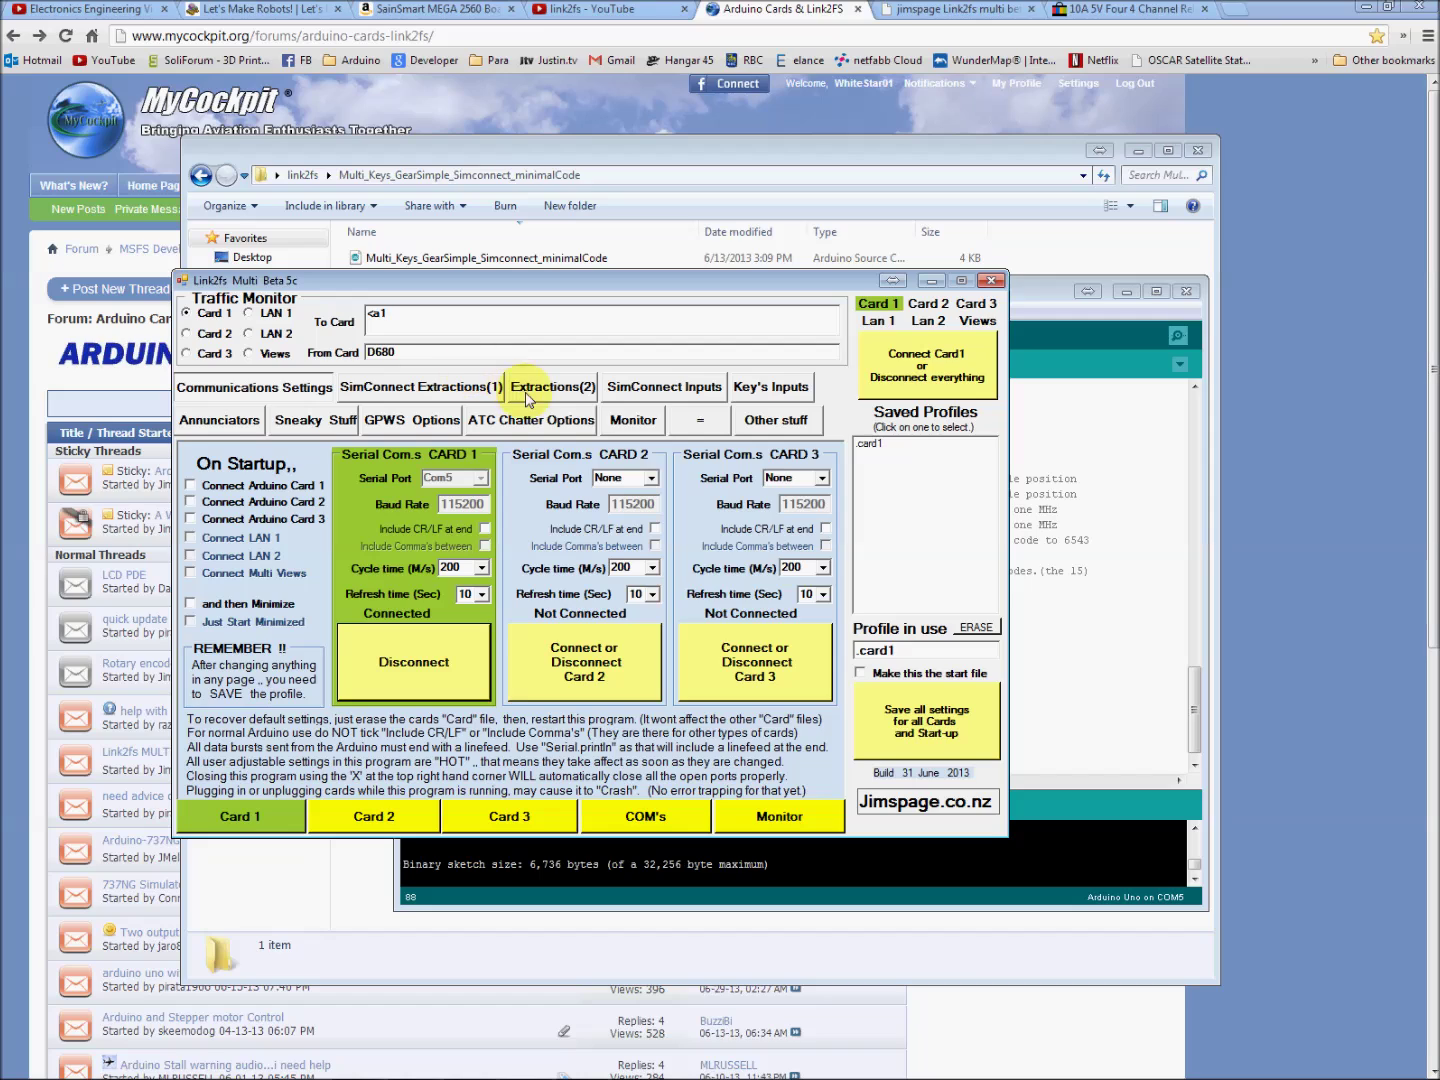
Step: View Card 1's live serial traffic on the Monitor page, including C01 and C02, then stop monitoring
click(632, 419)
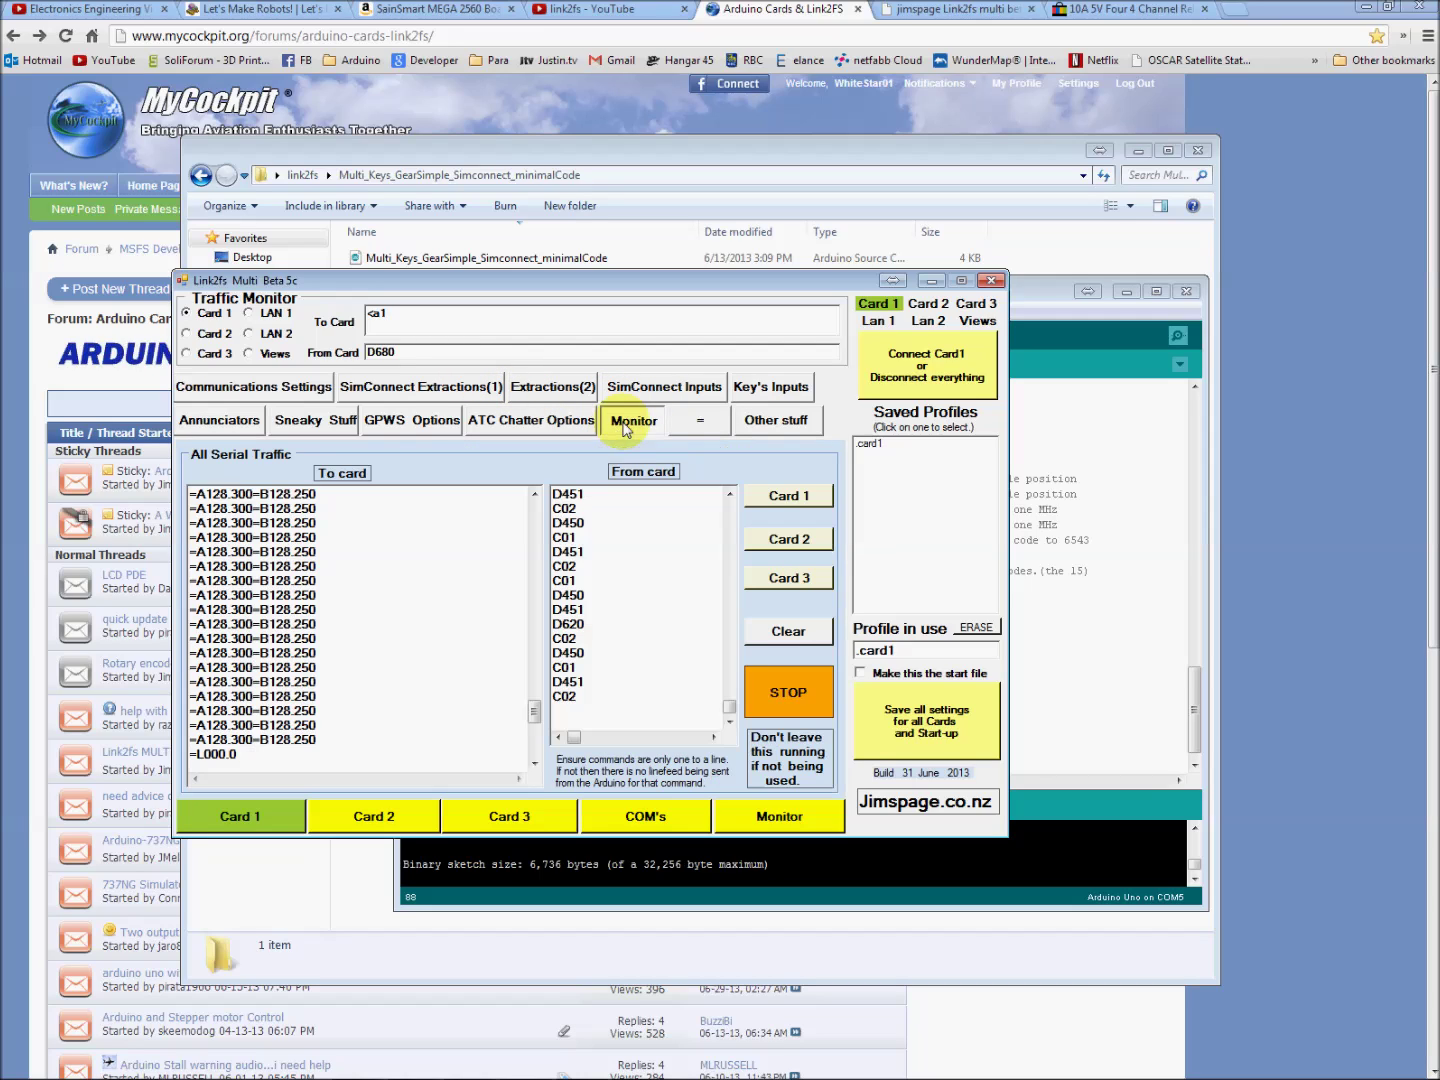
click(786, 691)
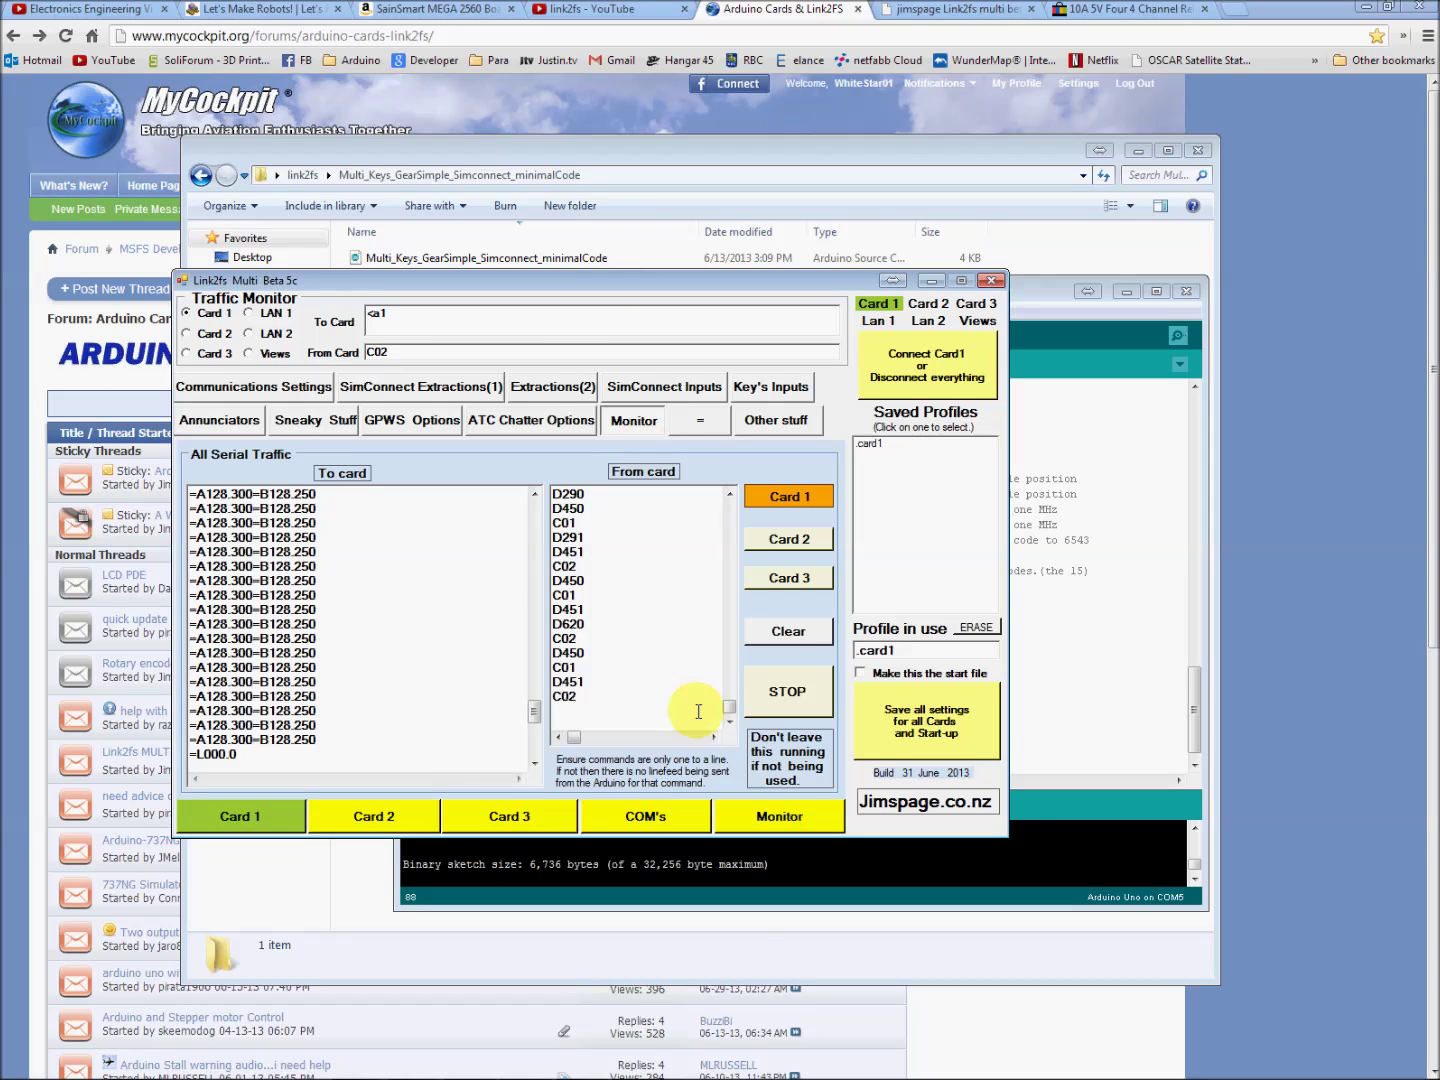
mouse_move(700, 1058)
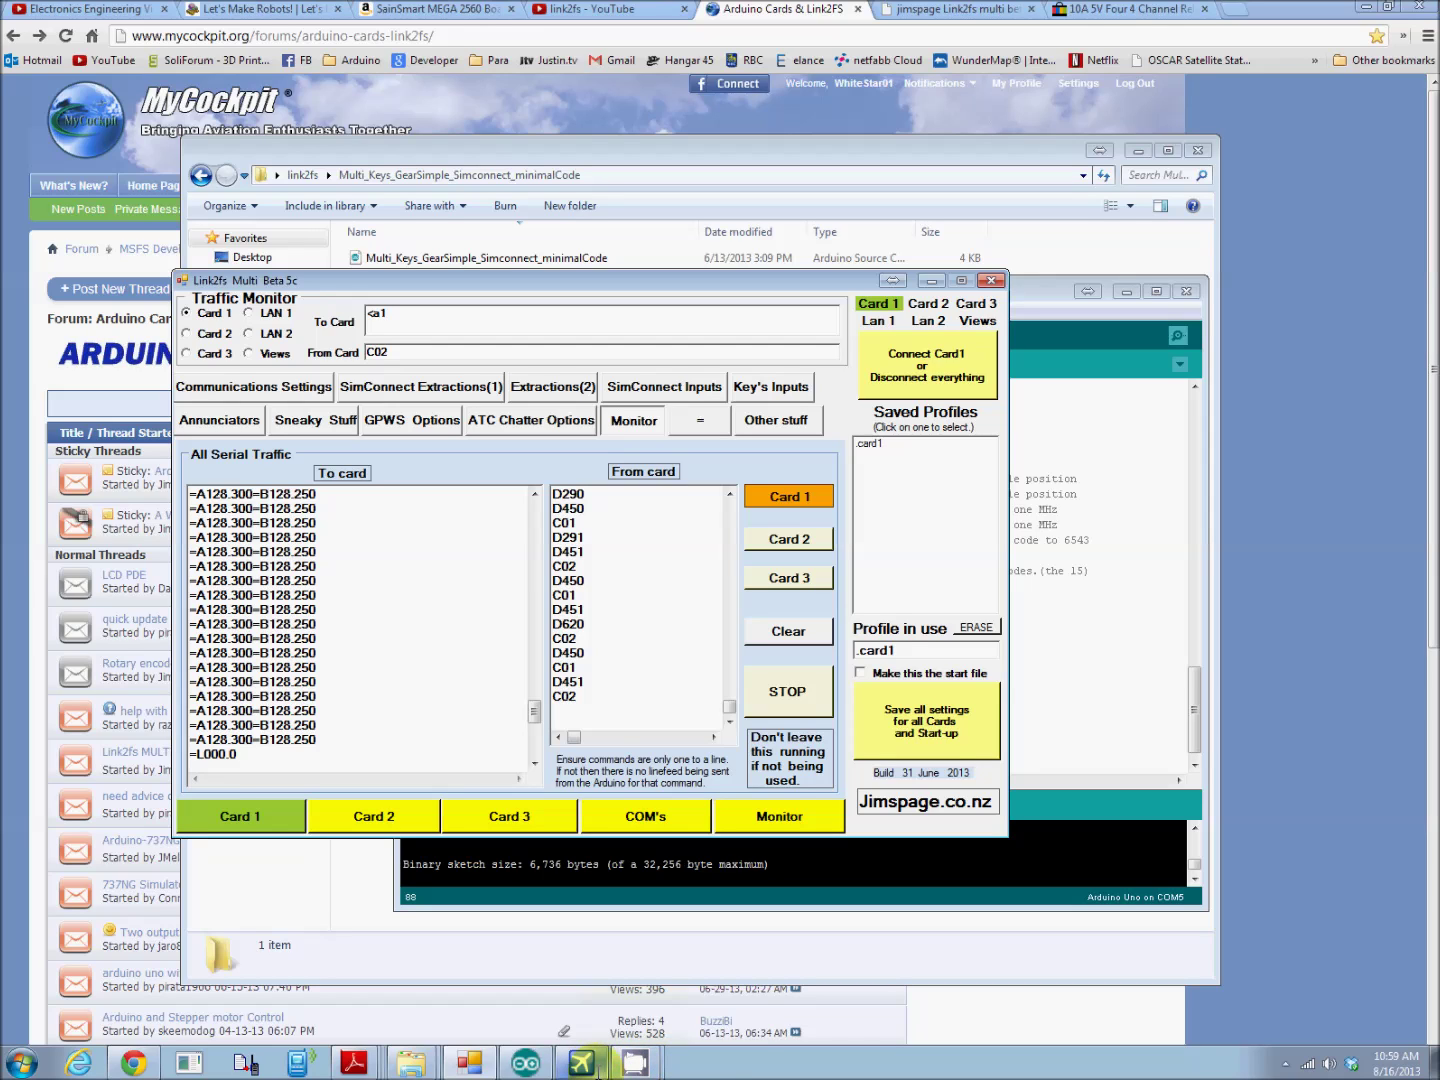
mouse_move(597, 1067)
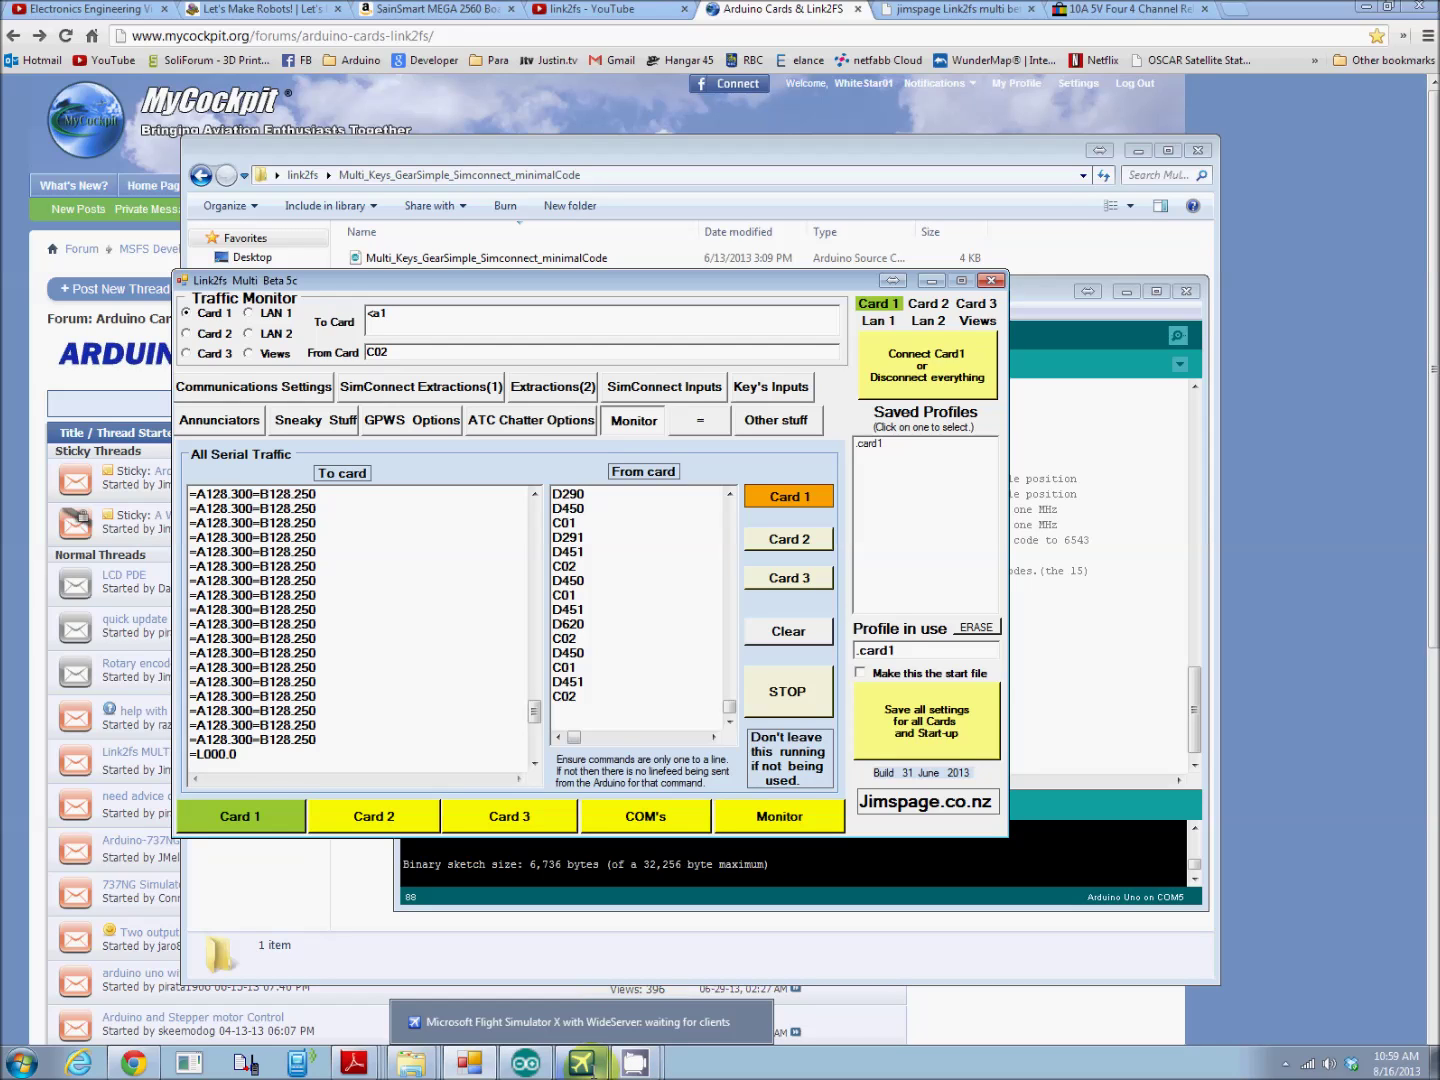
Step: Bring FSX forward, unpause and re-pause the simulation with P, and nudge the window down-right
click(596, 1067)
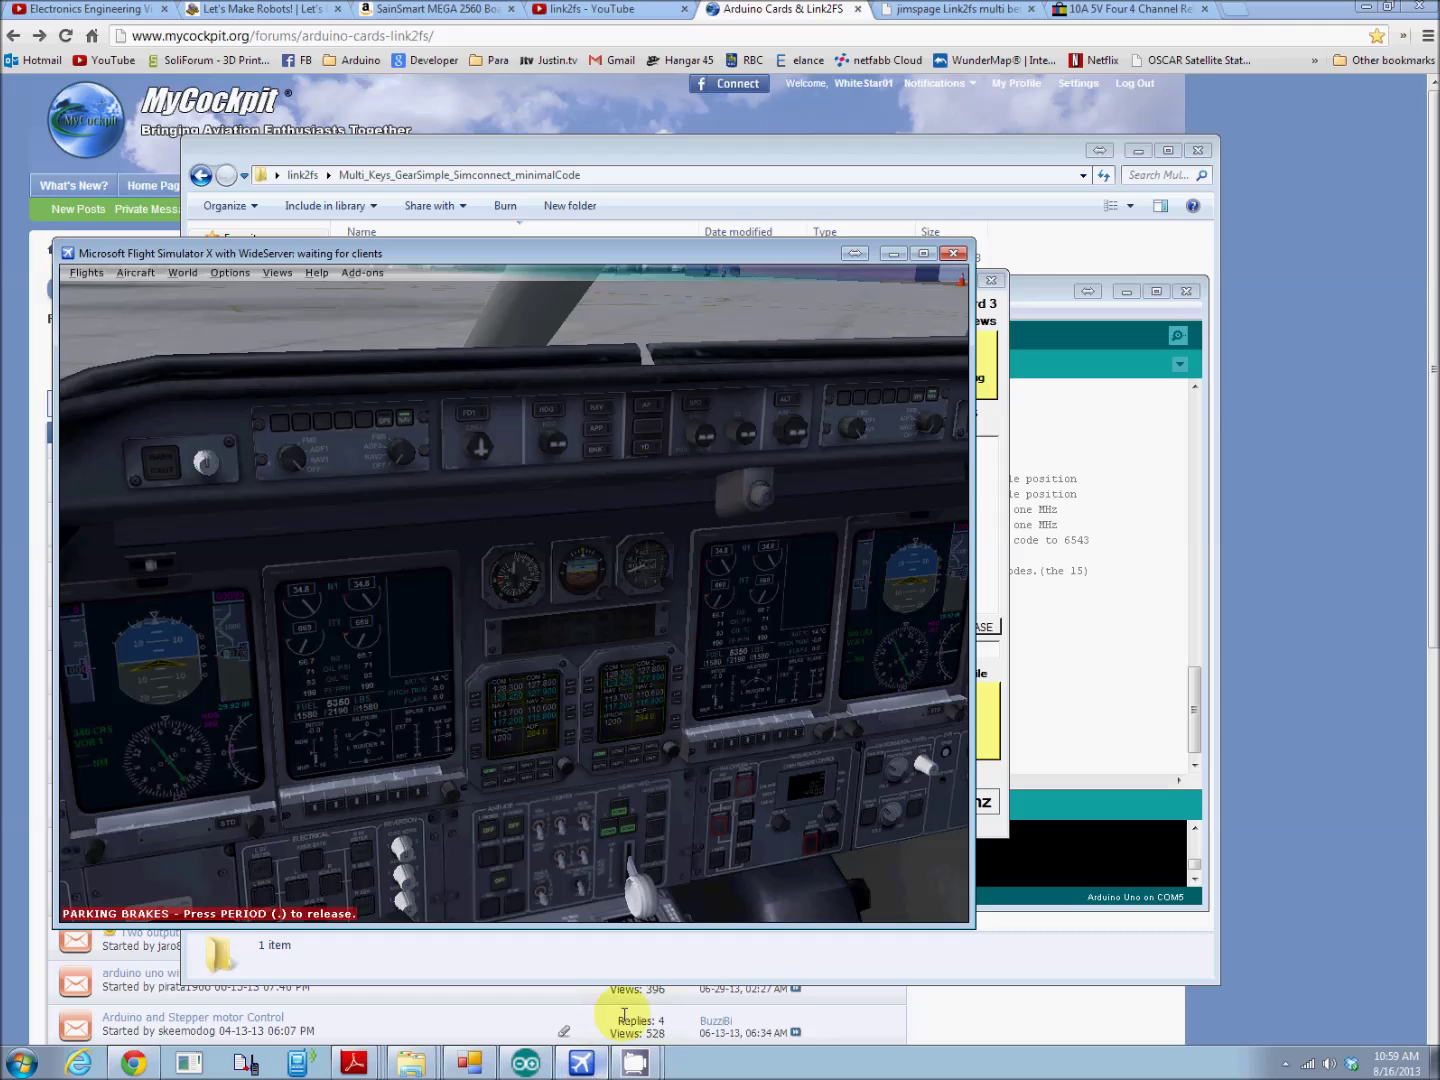
key(p)
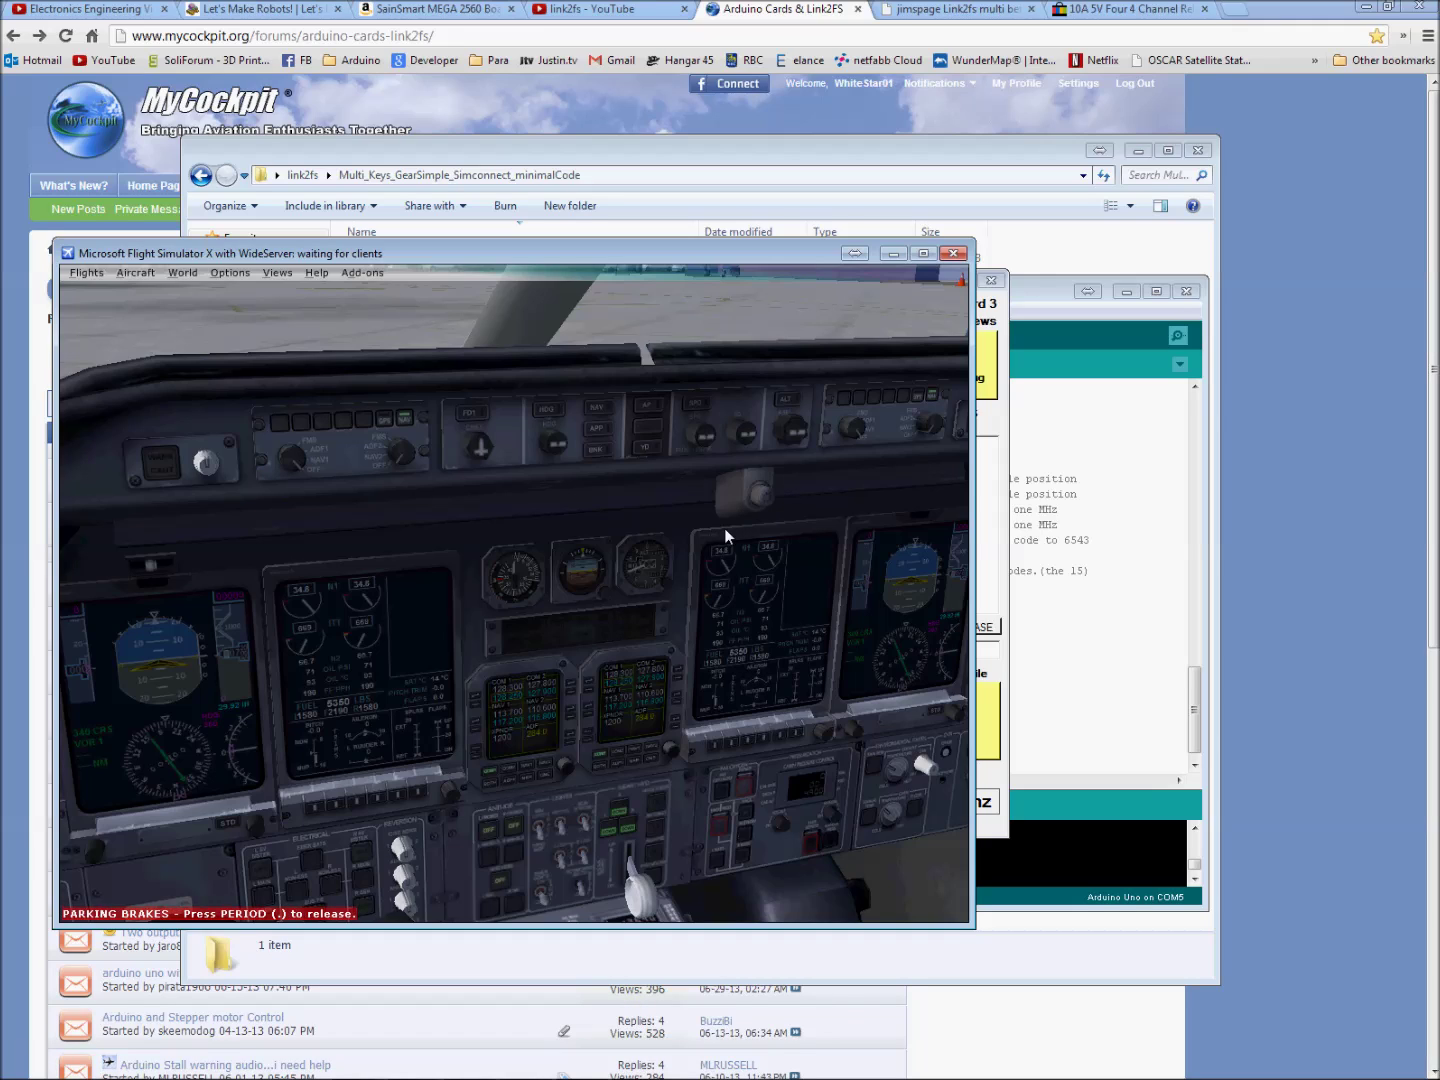
key(p)
key(p)
key(p)
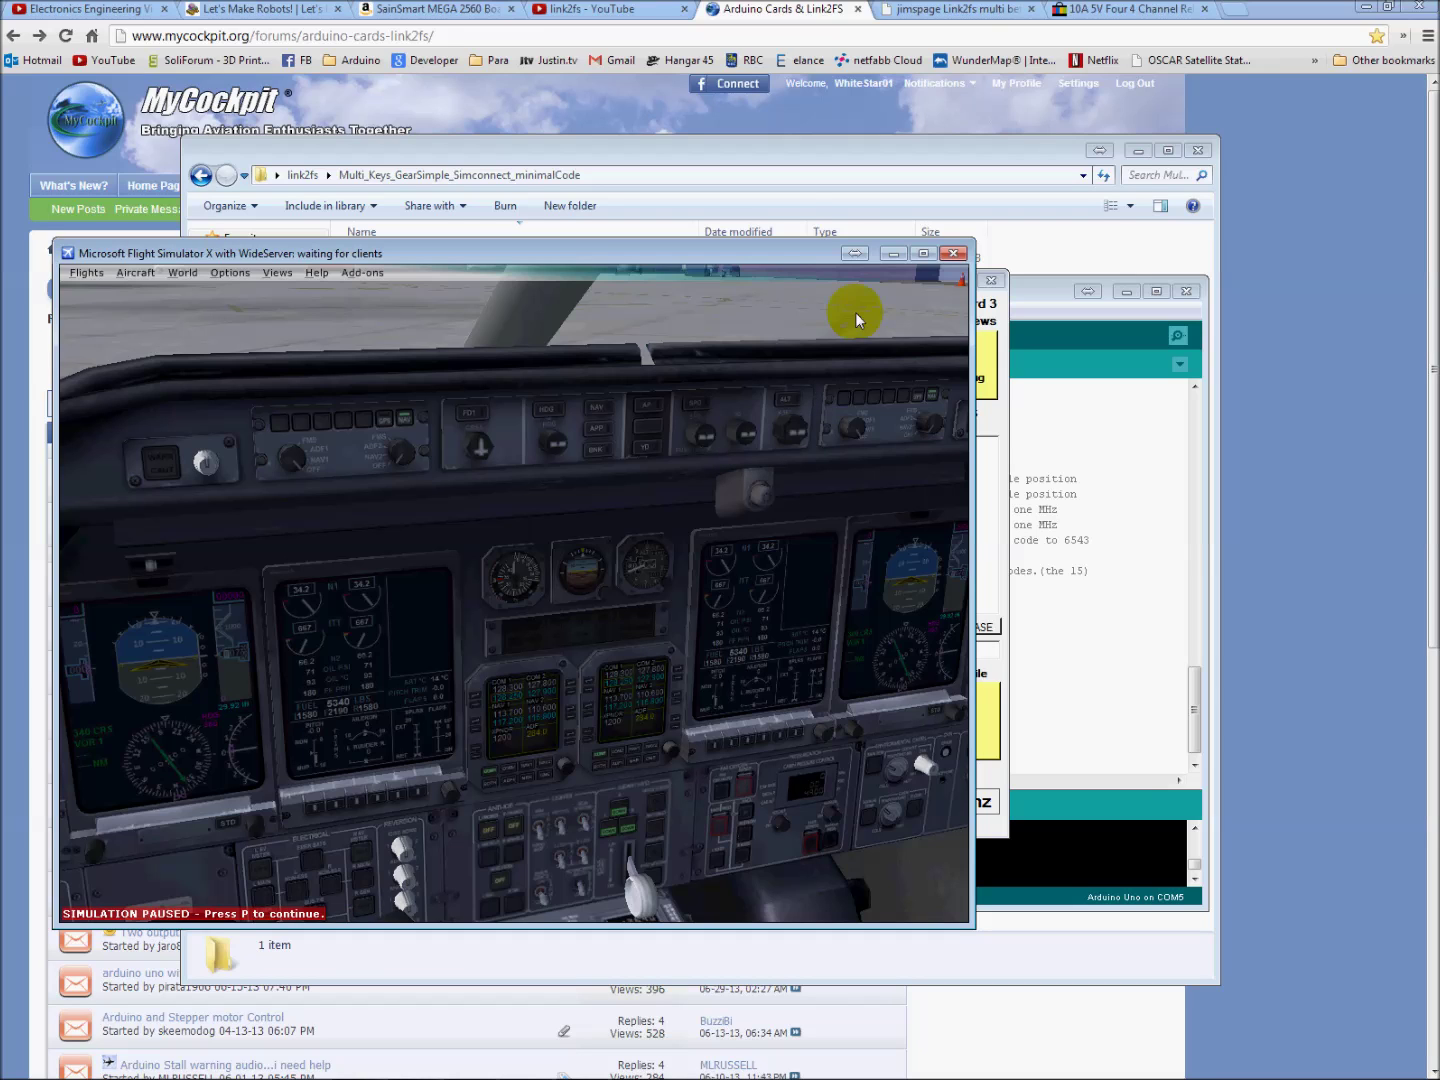
drag(806, 252, 951, 249)
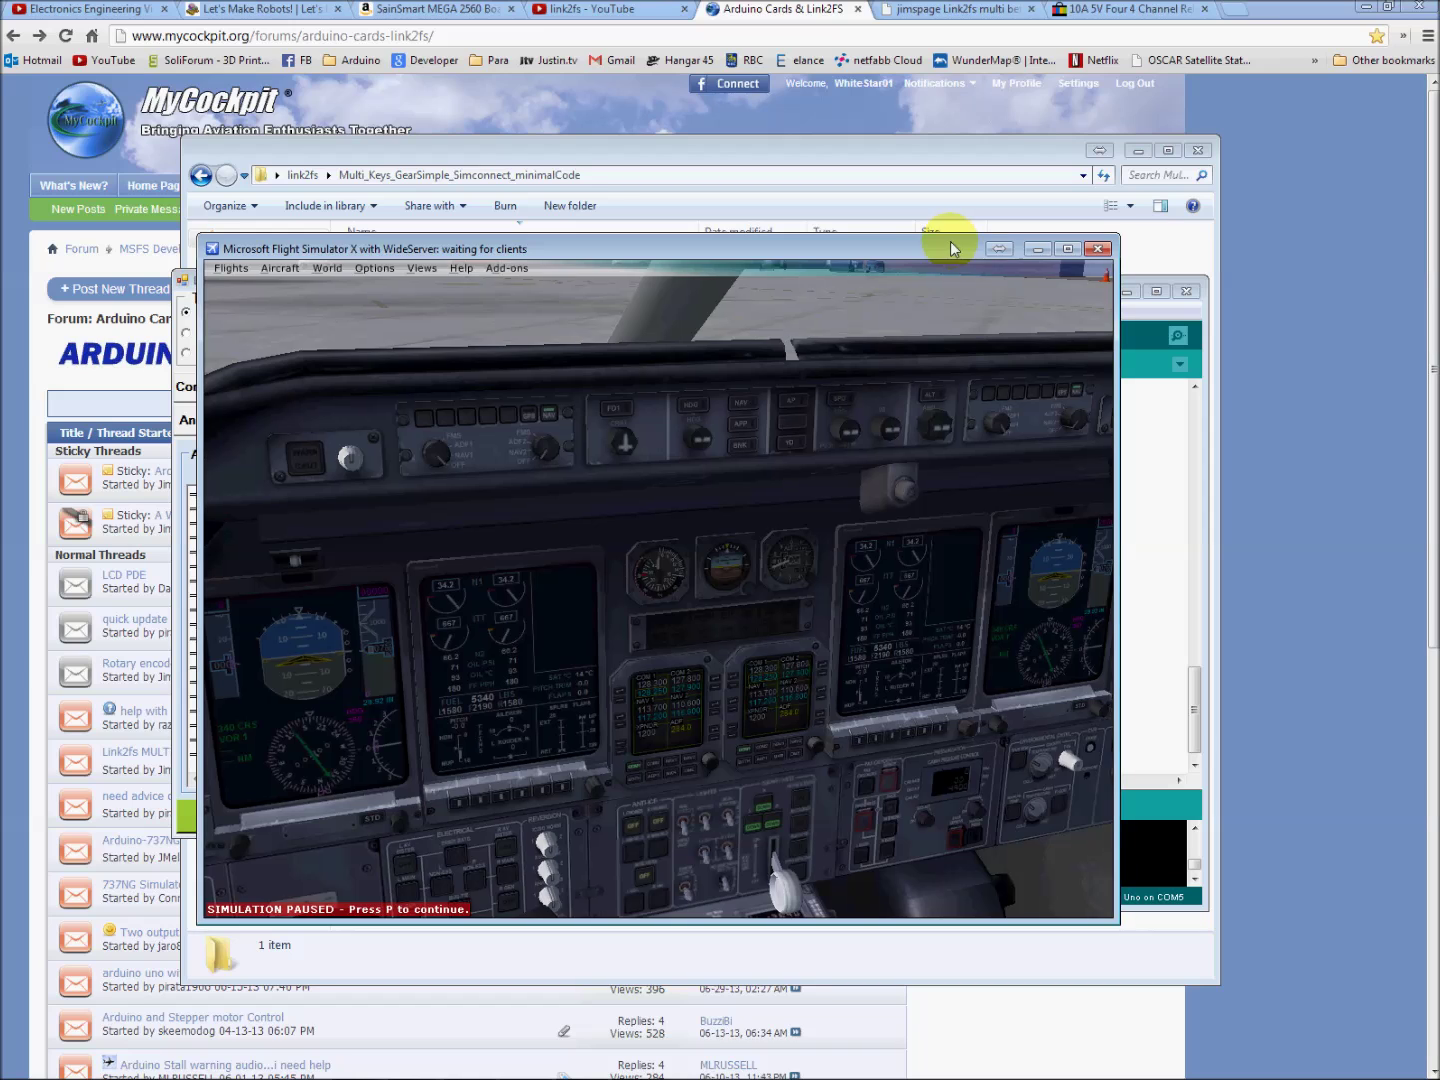
Step: Return to Link2fs, restart Card 1 monitoring, and show Communications Settings with Card 1 on Com5
click(697, 118)
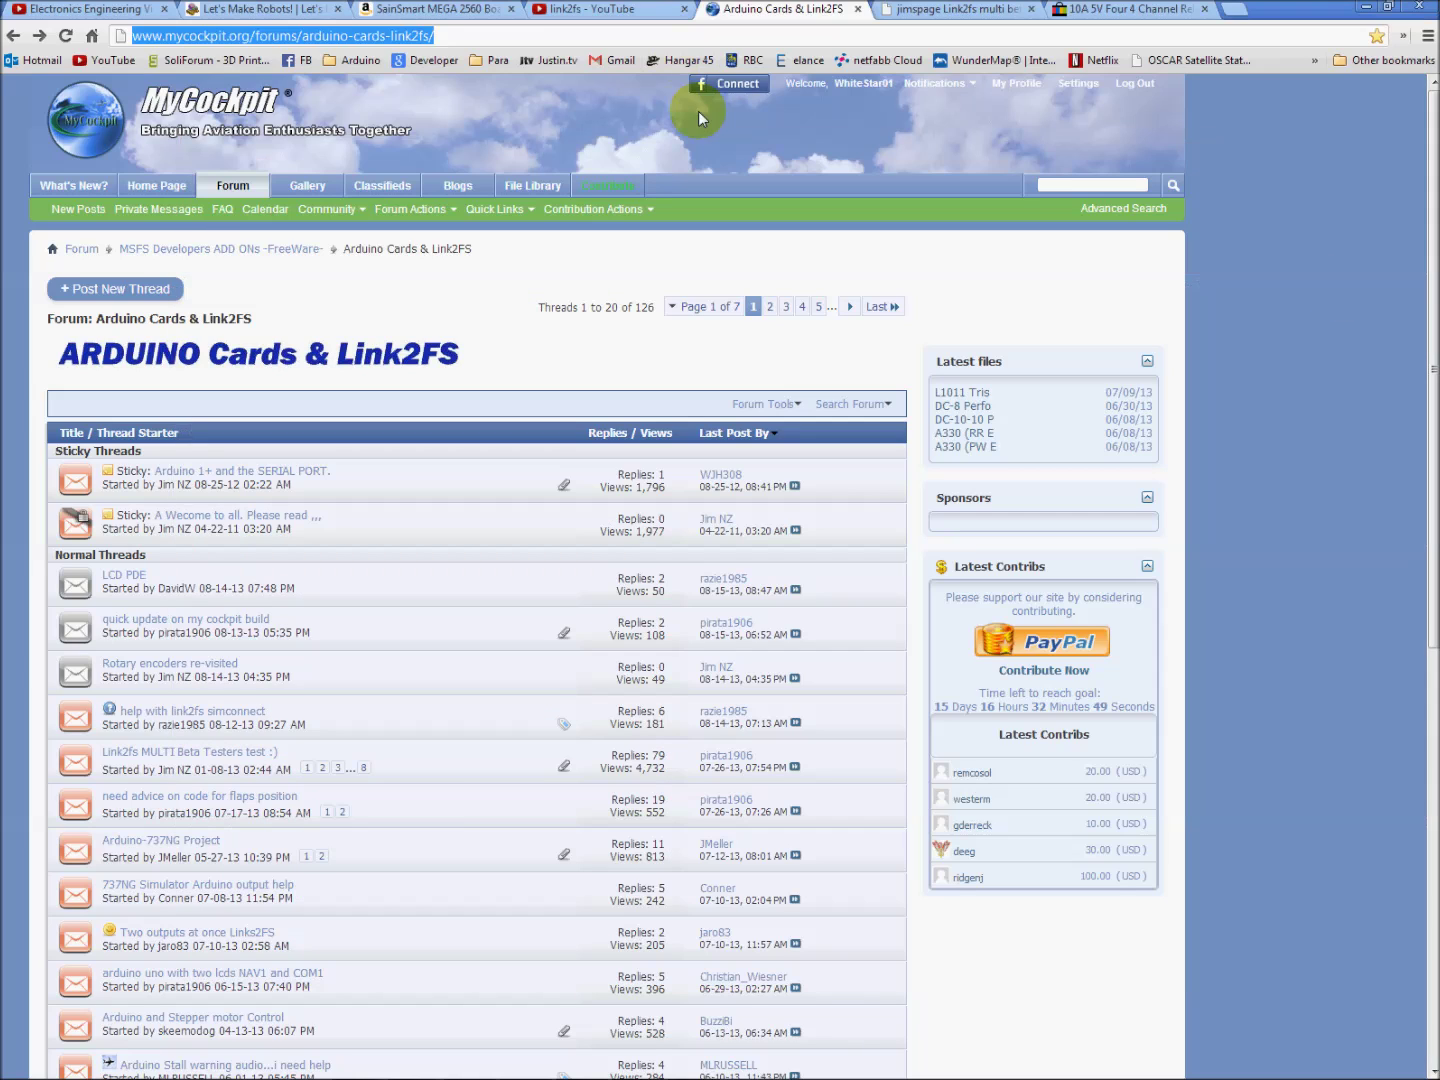
mouse_move(370, 1063)
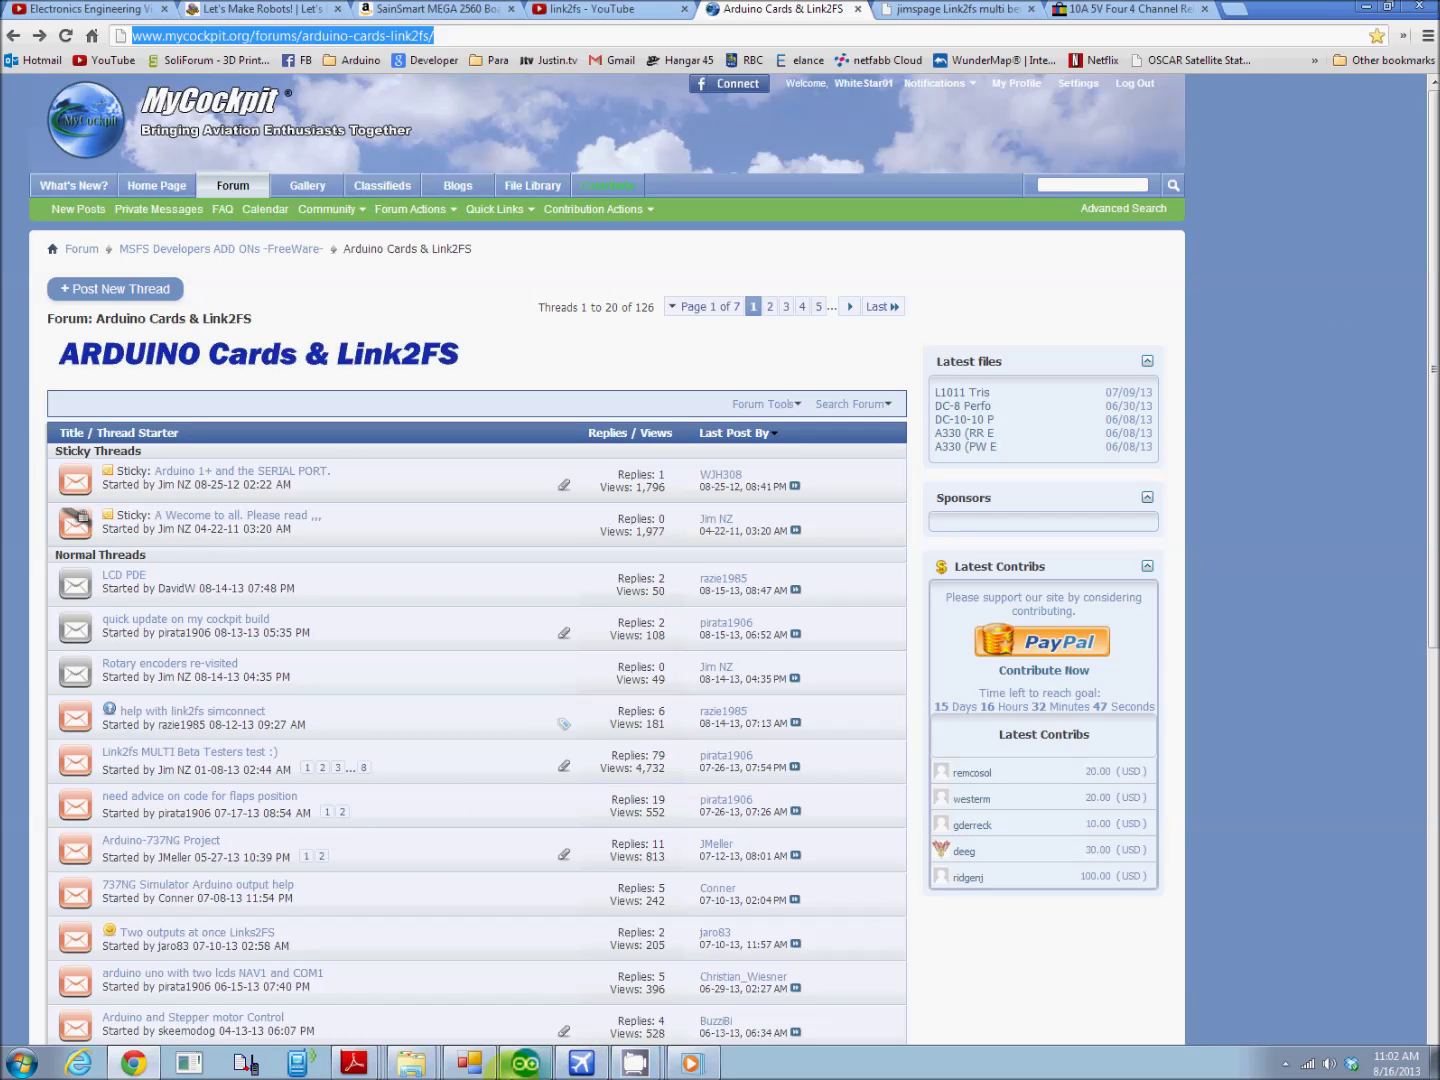
click(526, 1063)
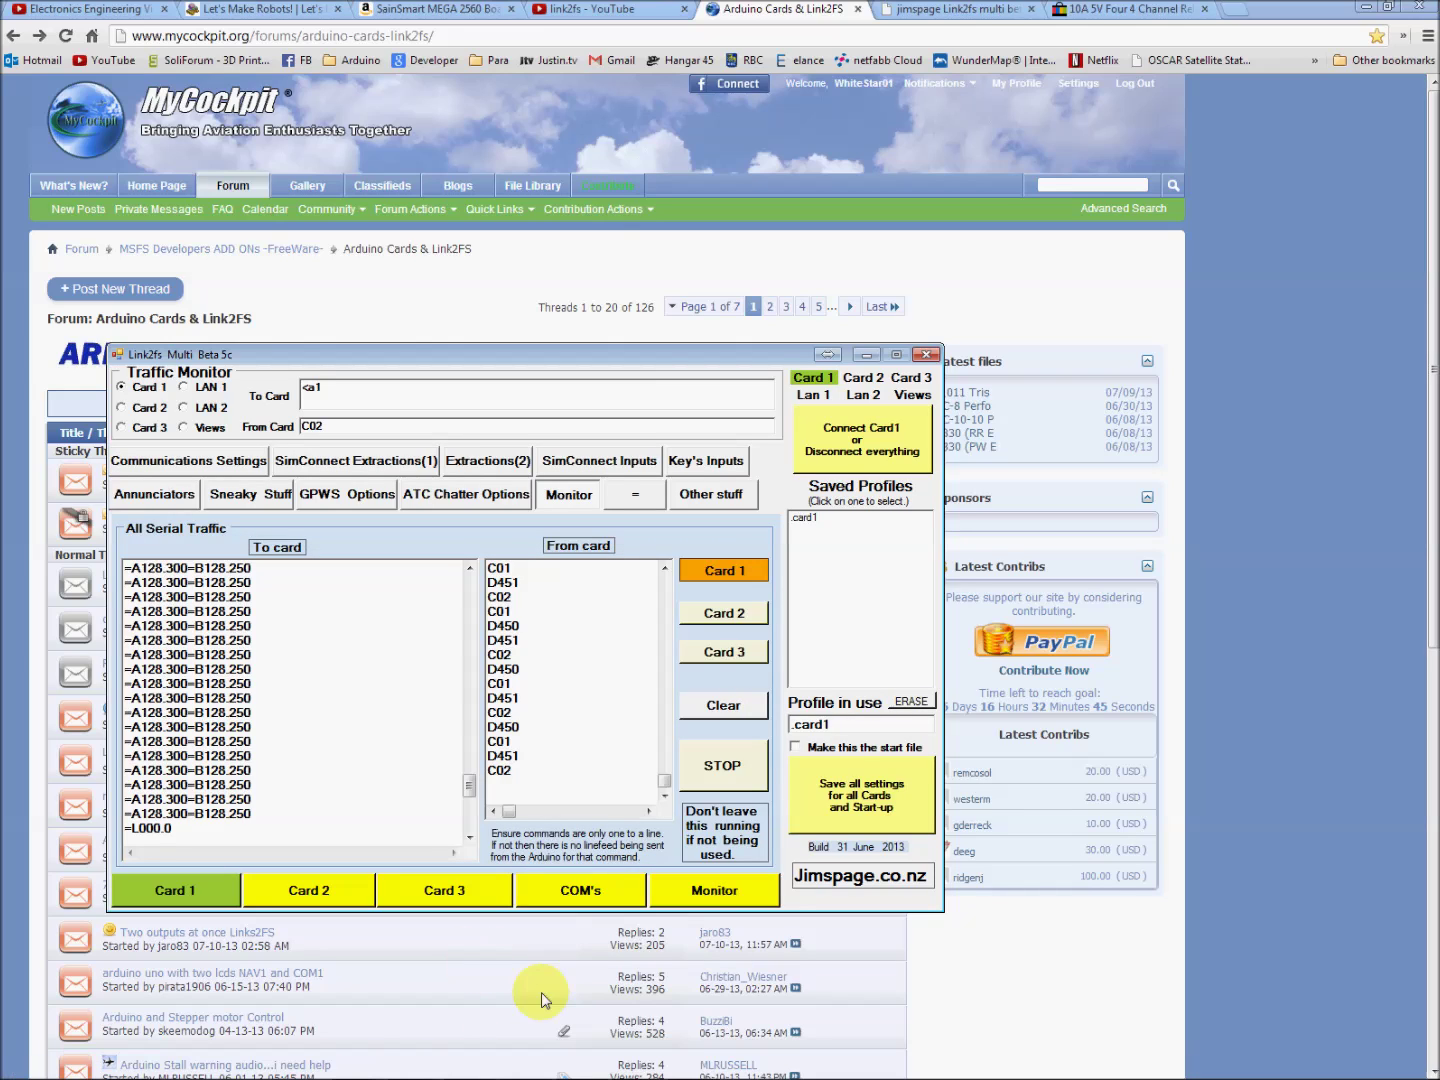
click(741, 780)
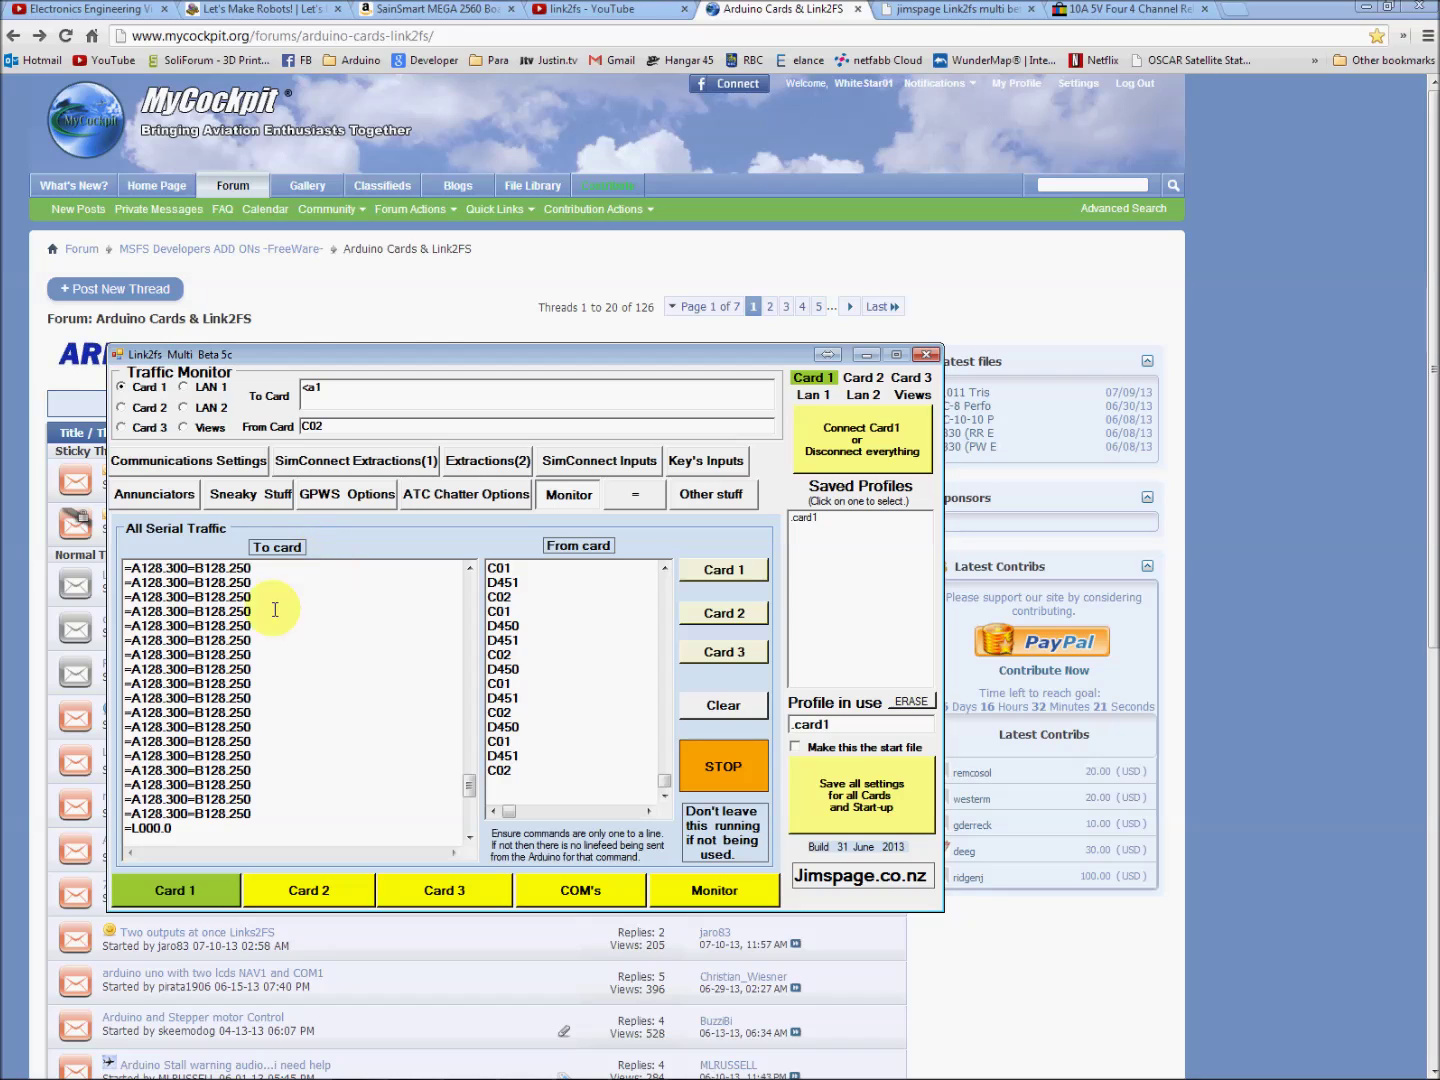
click(222, 462)
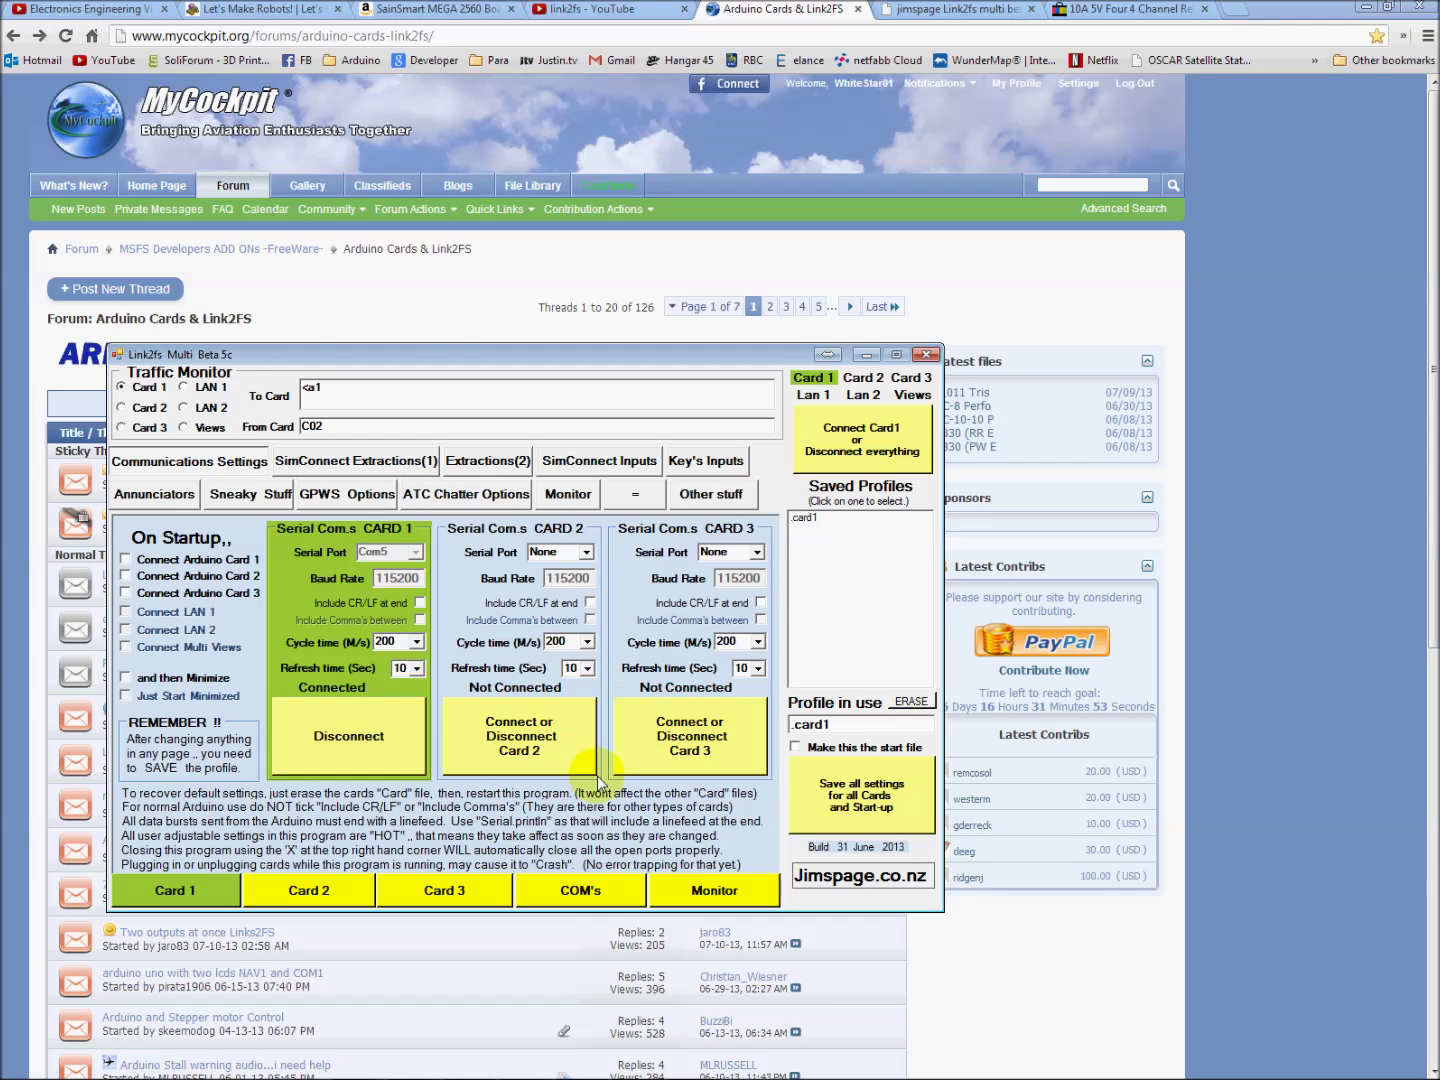
Step: Move the Arduino gear sketch window up and right, then put Link2fs_Multi back in front
mouse_move(627, 1067)
click(546, 1067)
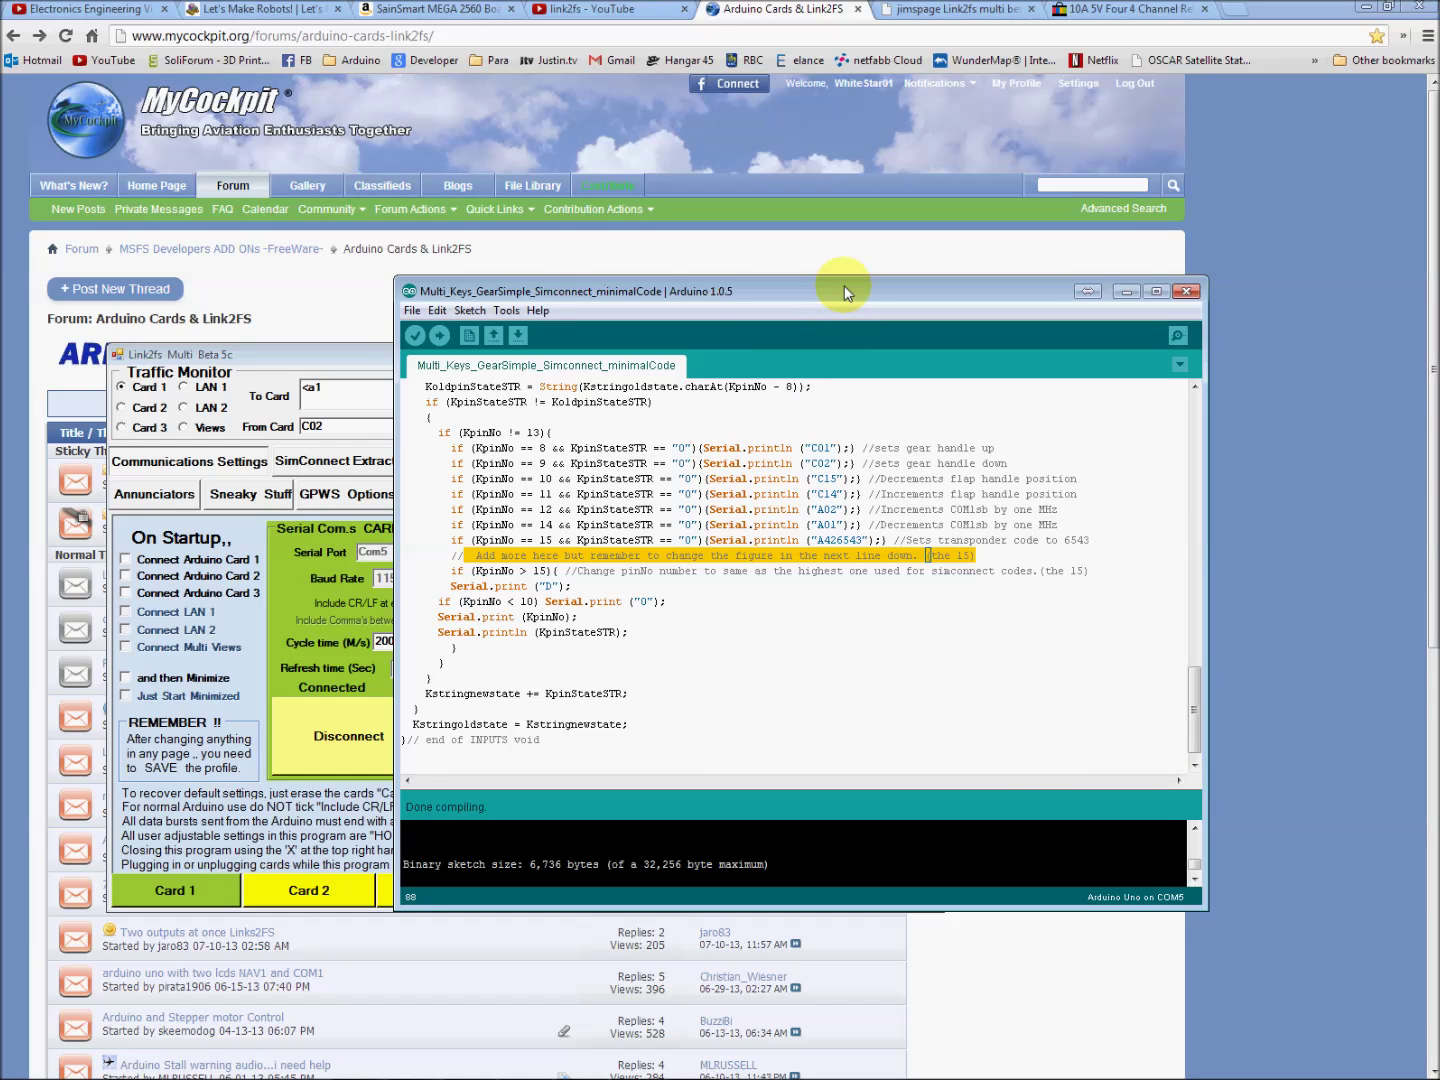
drag(843, 291, 886, 268)
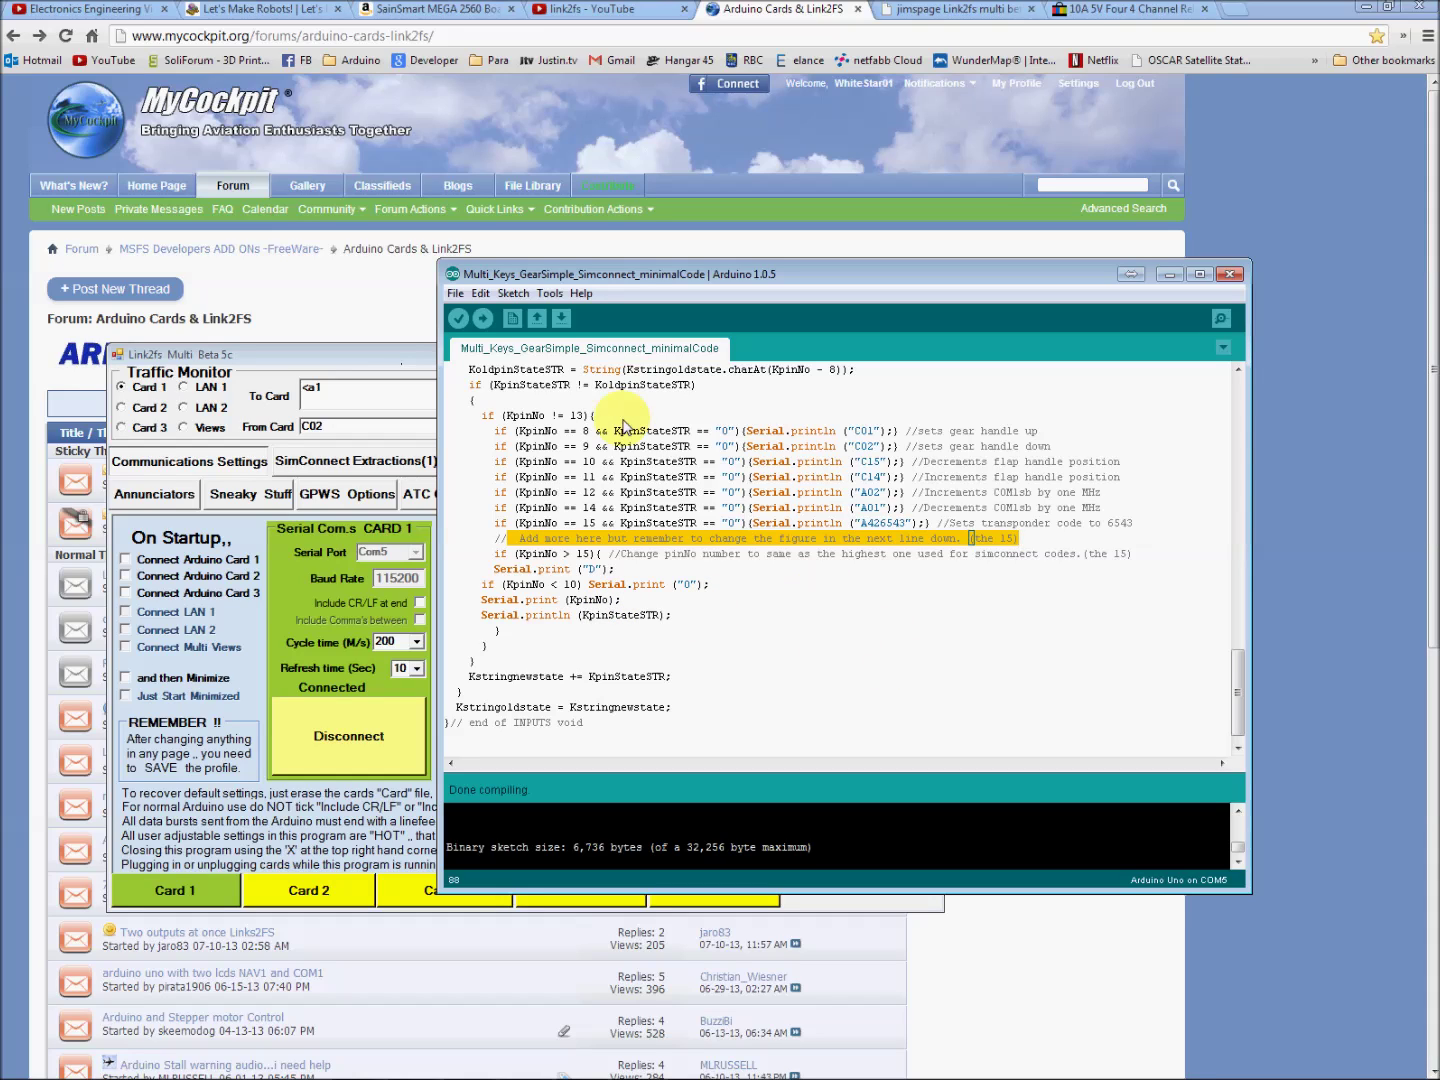
click(409, 360)
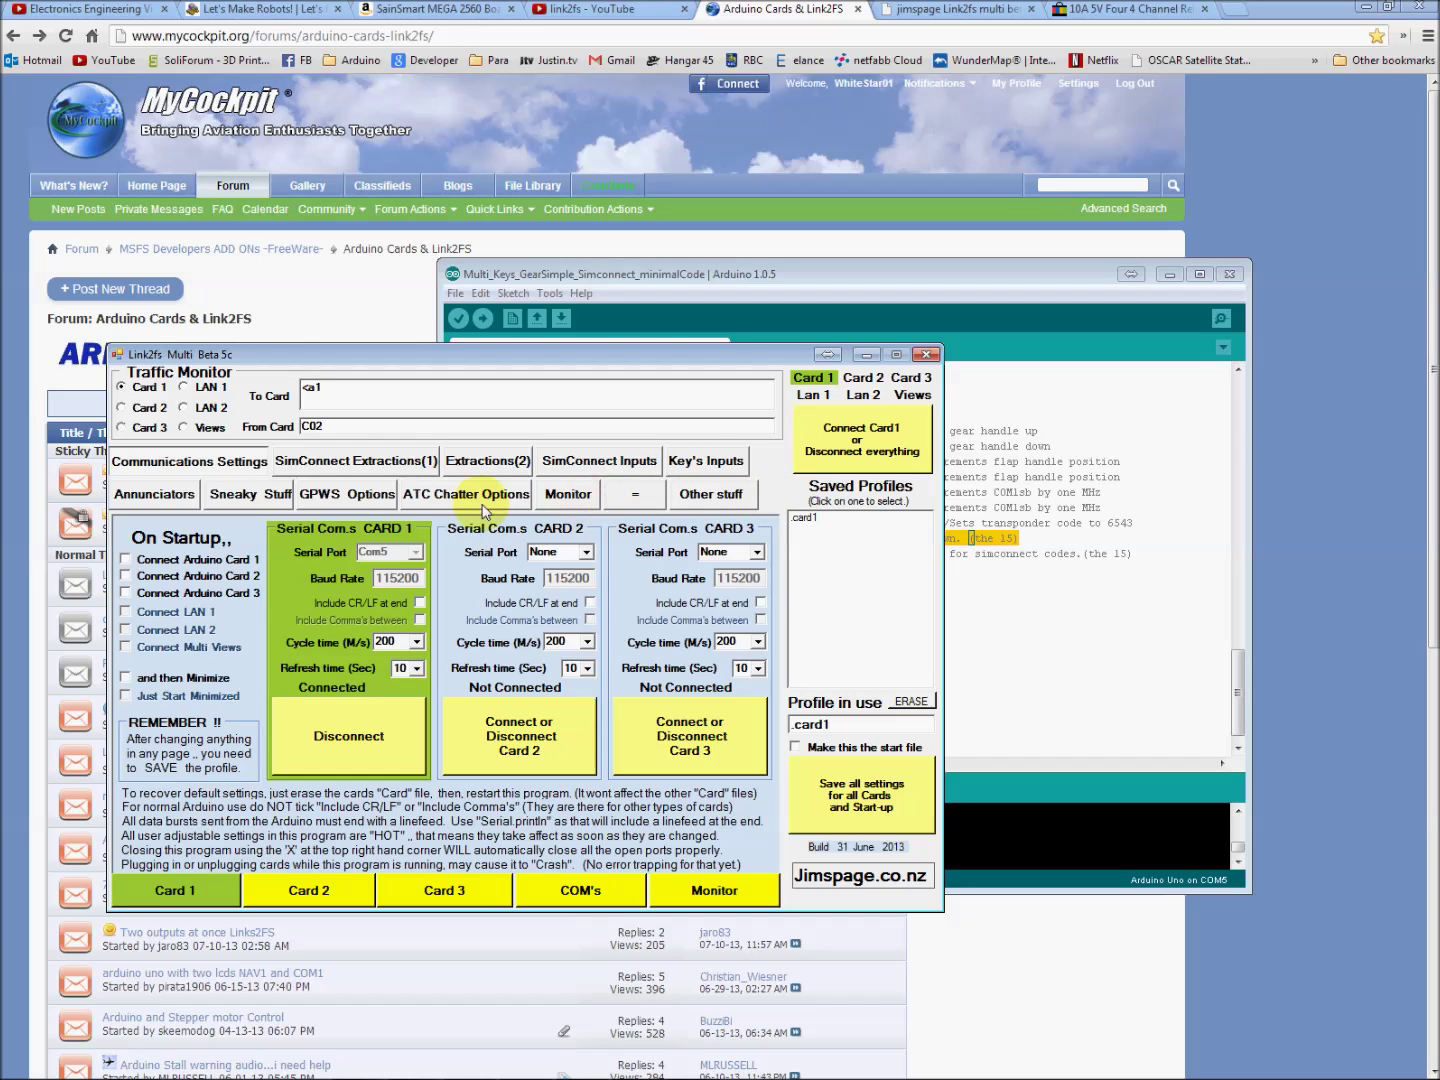
Step: Open SimConnect Extractions(2) and tick the <a Electrical master switch extraction in Systems1
click(356, 463)
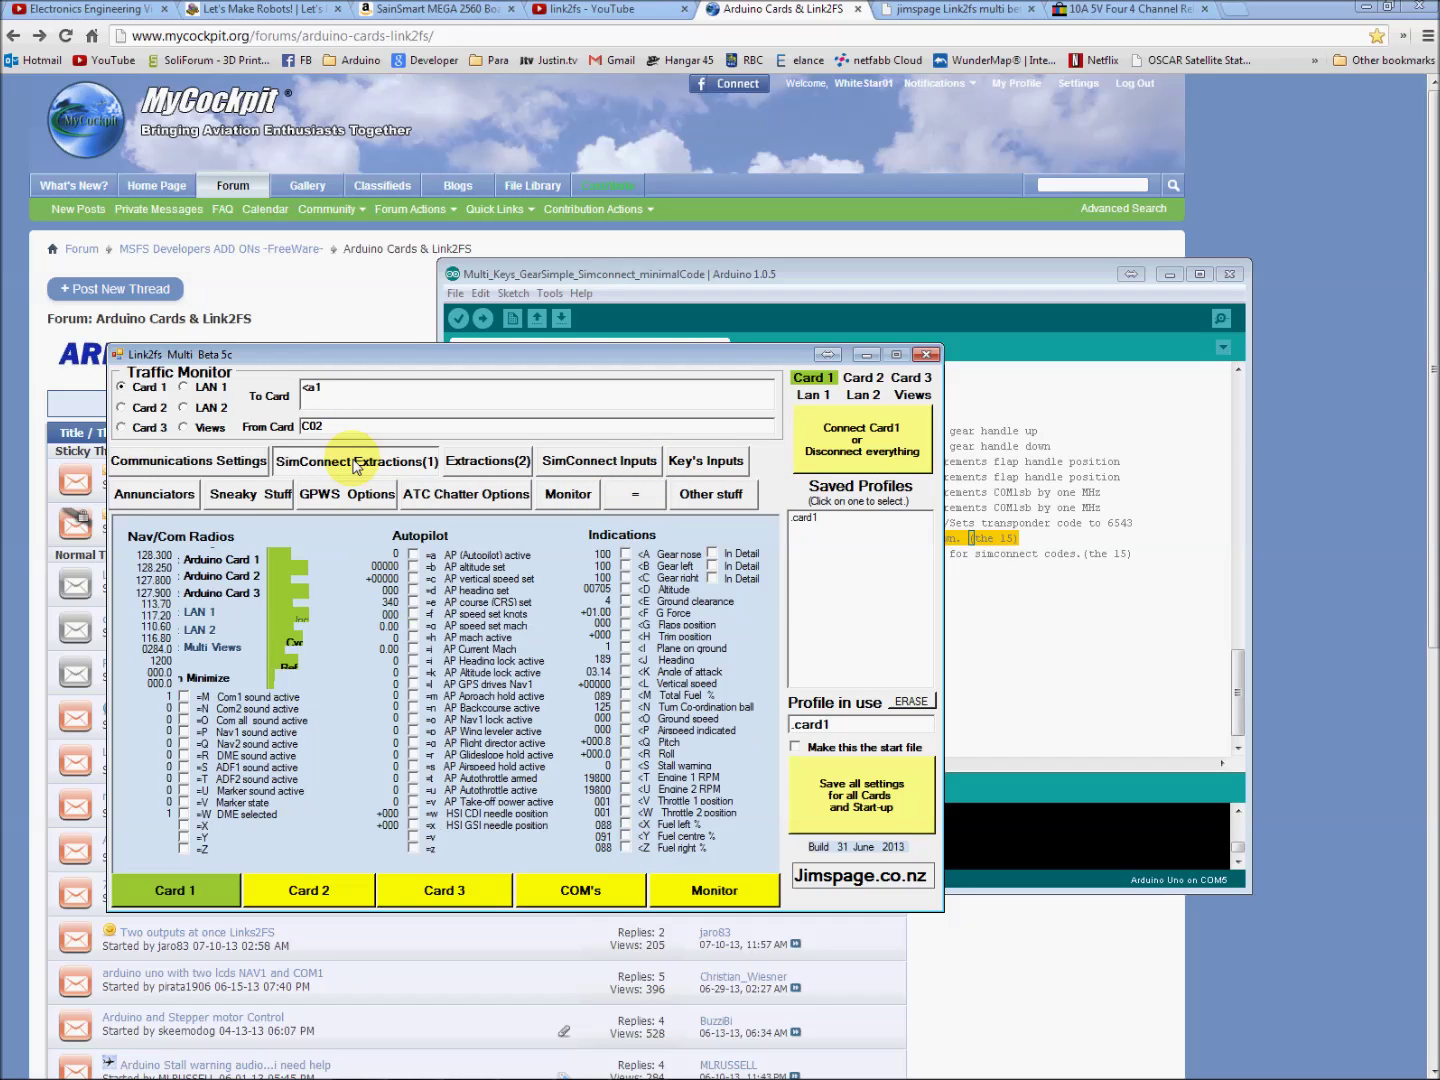
click(460, 468)
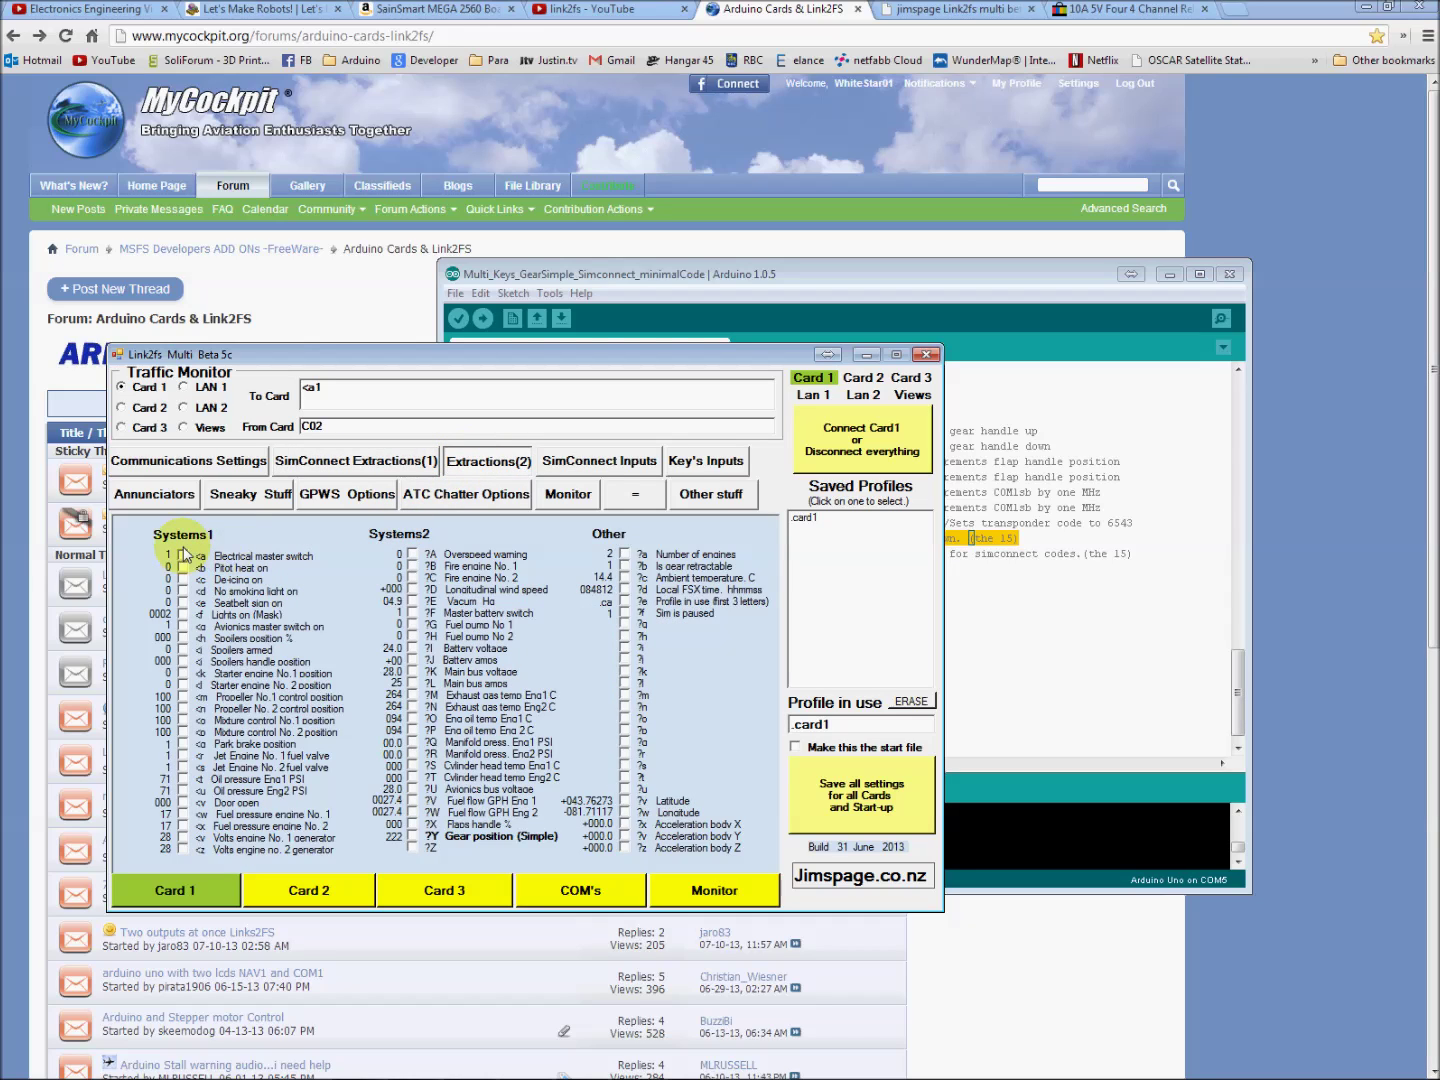
click(183, 556)
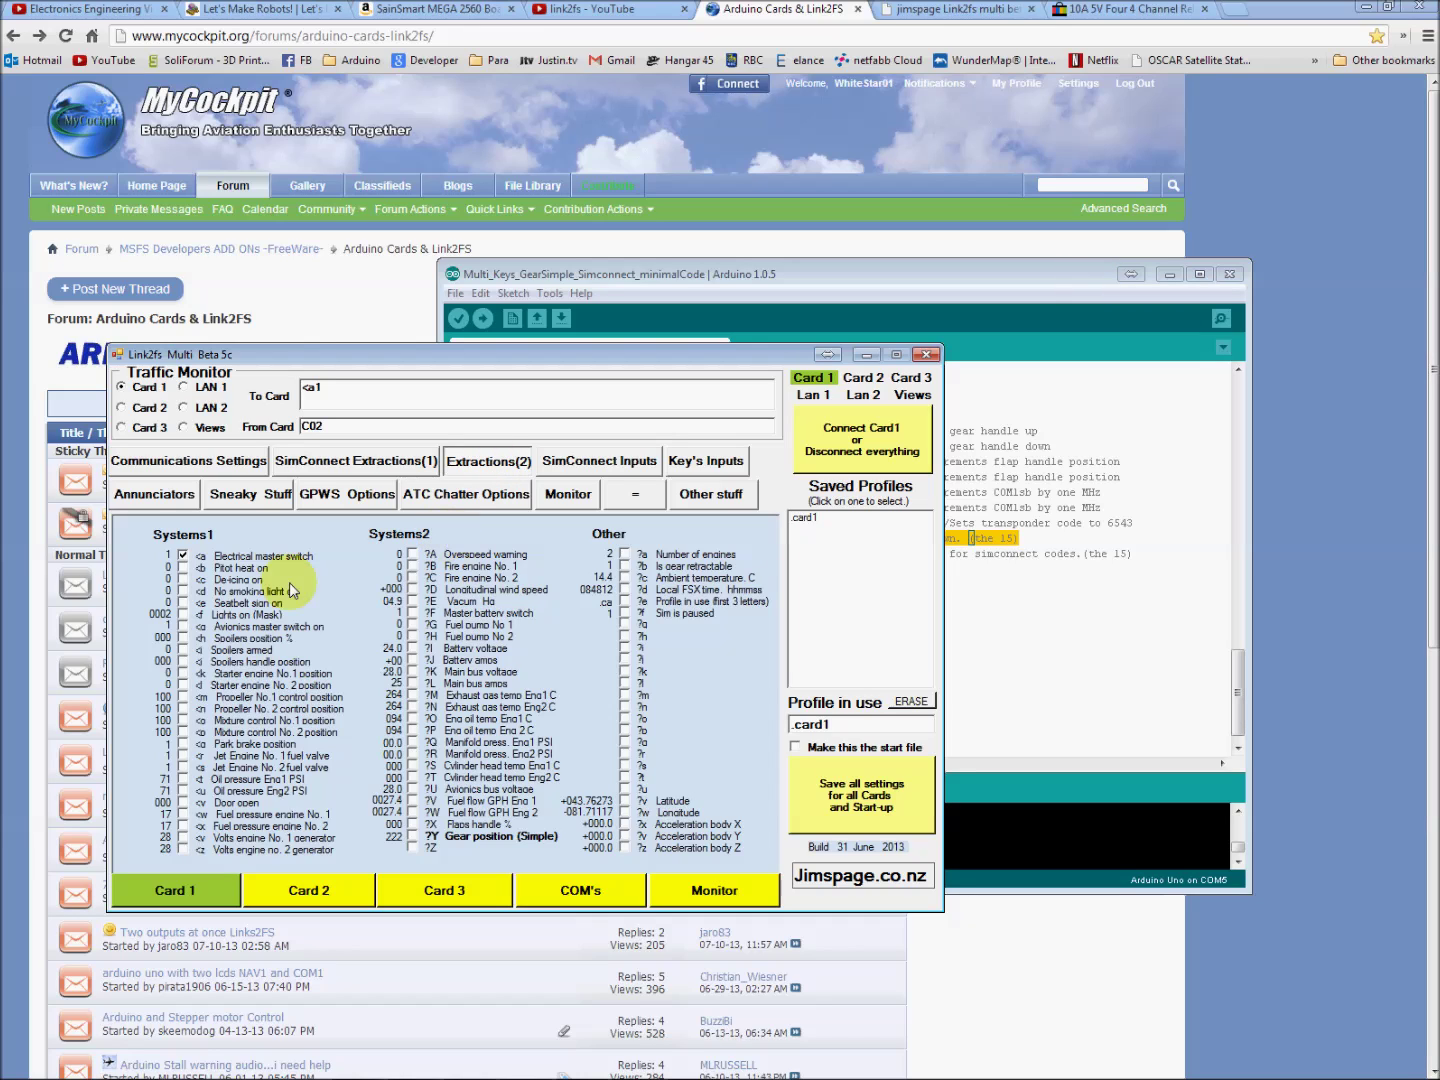
Step: Rearrange the Arduino sketch and Link2fs windows so the systems extraction list stays visible
click(1241, 713)
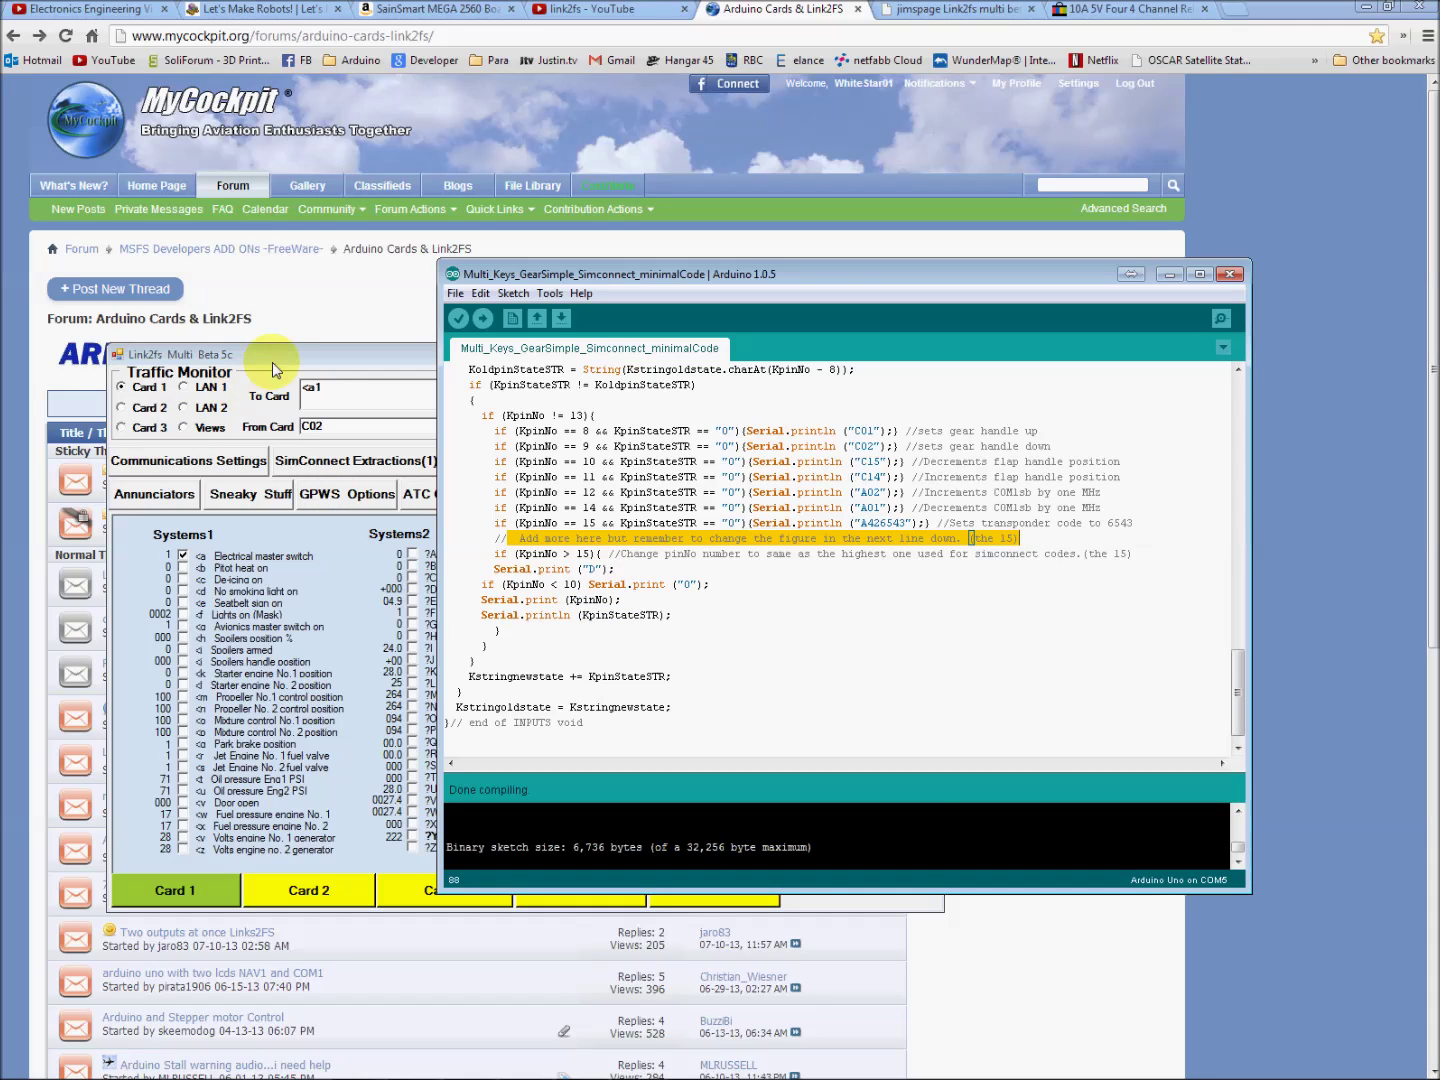
drag(270, 351, 232, 426)
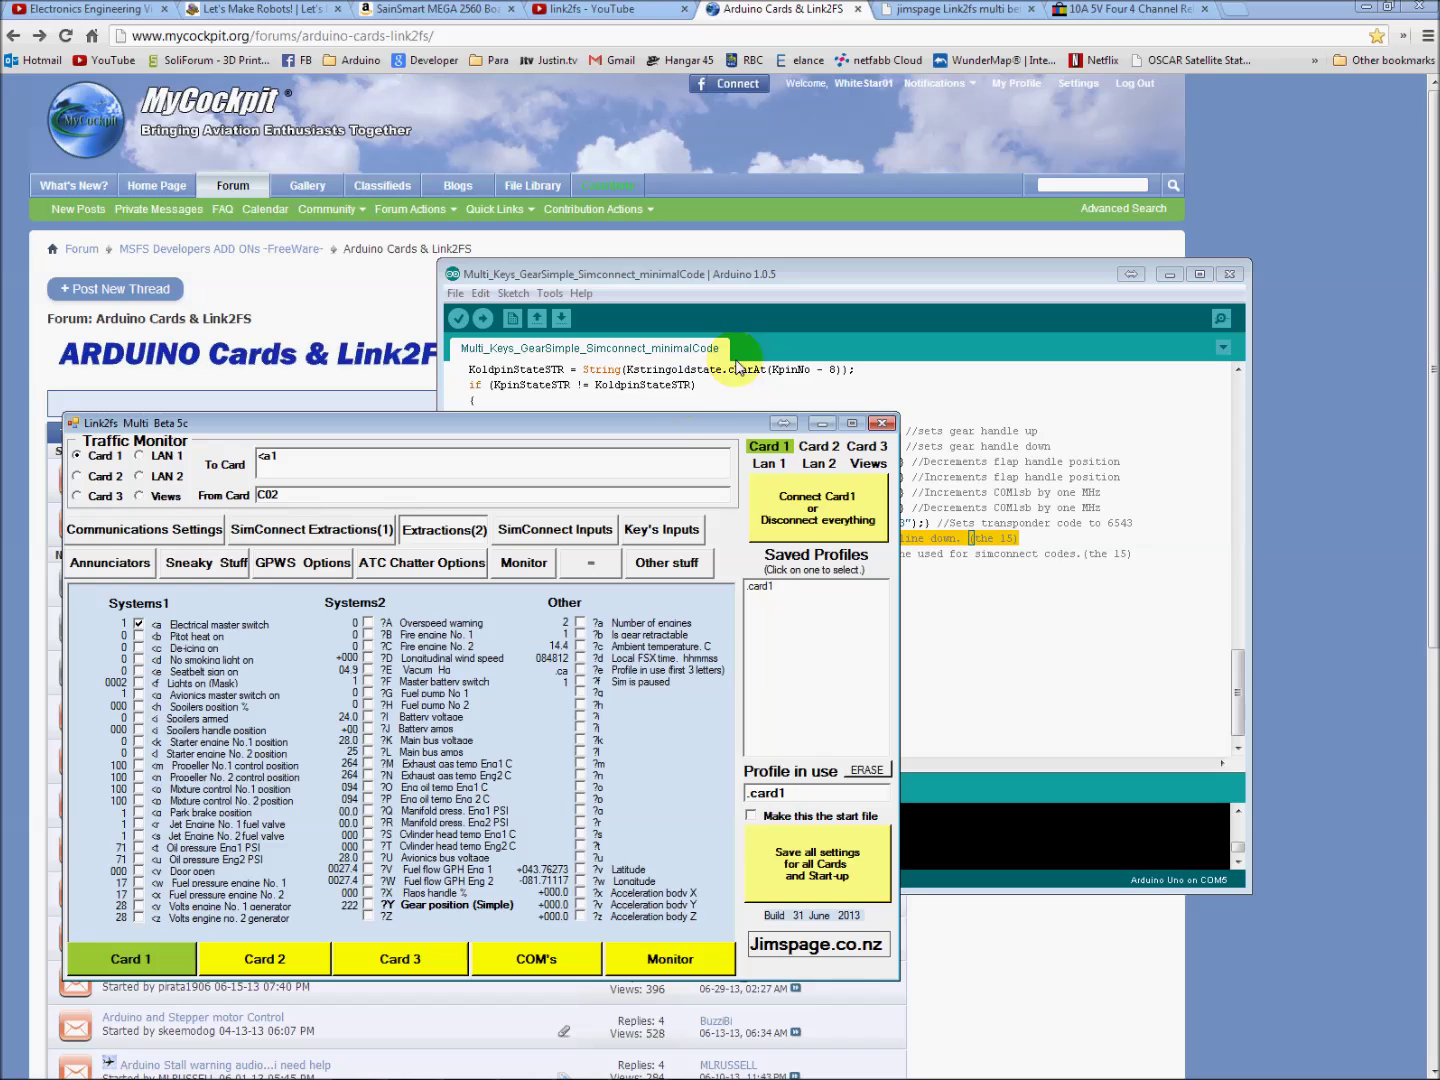
drag(671, 418, 752, 338)
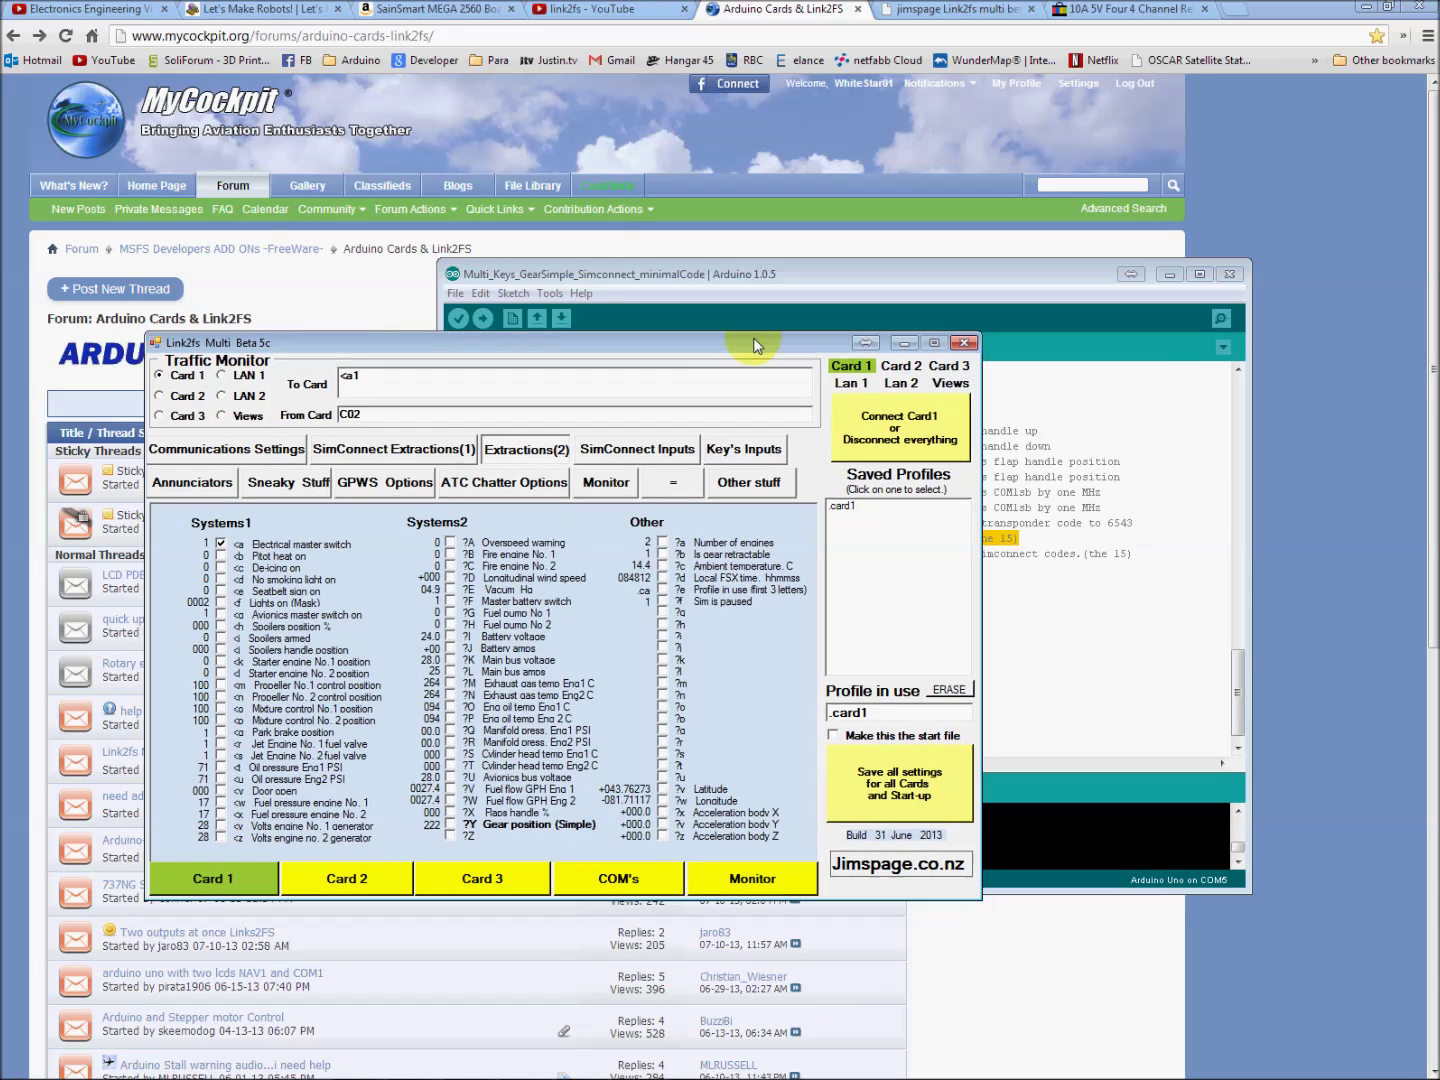